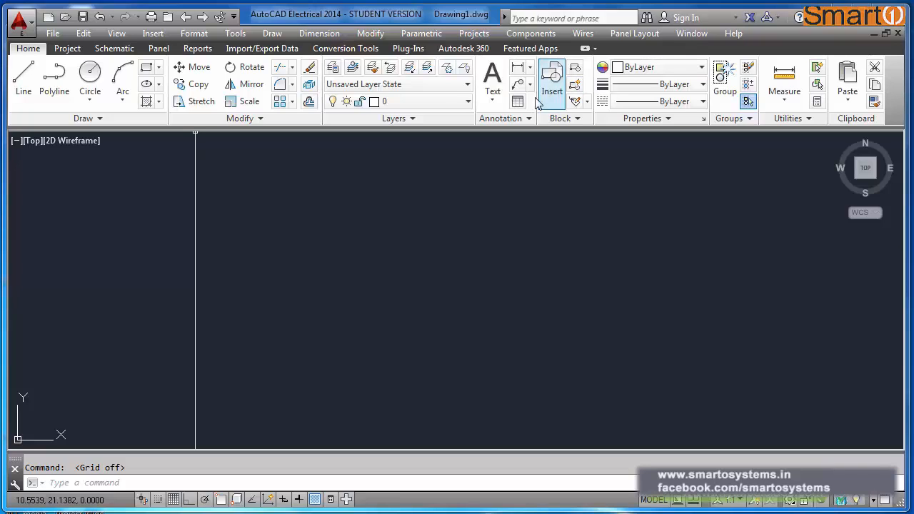
Step: Look over the project management tools and the schematic design tools, including Symbol Builder and the Icon Menu Wizard
{"action": "left_click", "coordinate": [67, 48]}
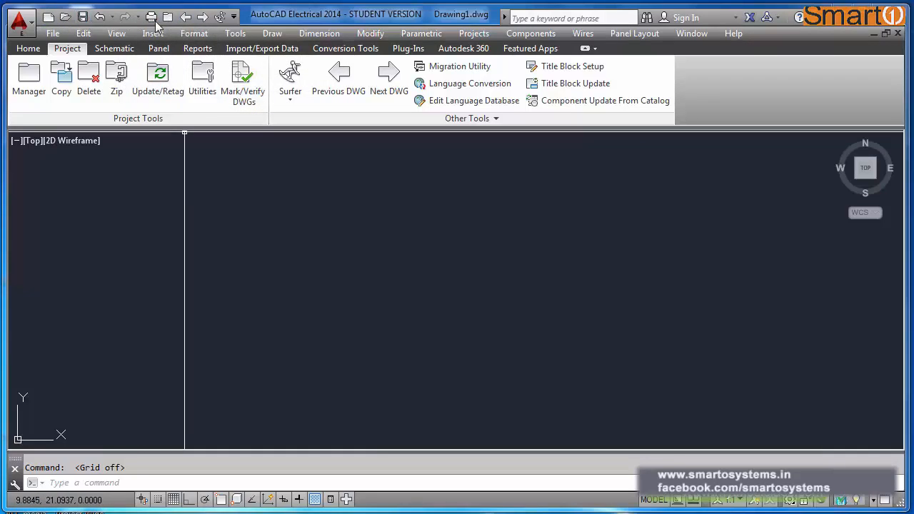
{"action": "left_click", "coordinate": [114, 48]}
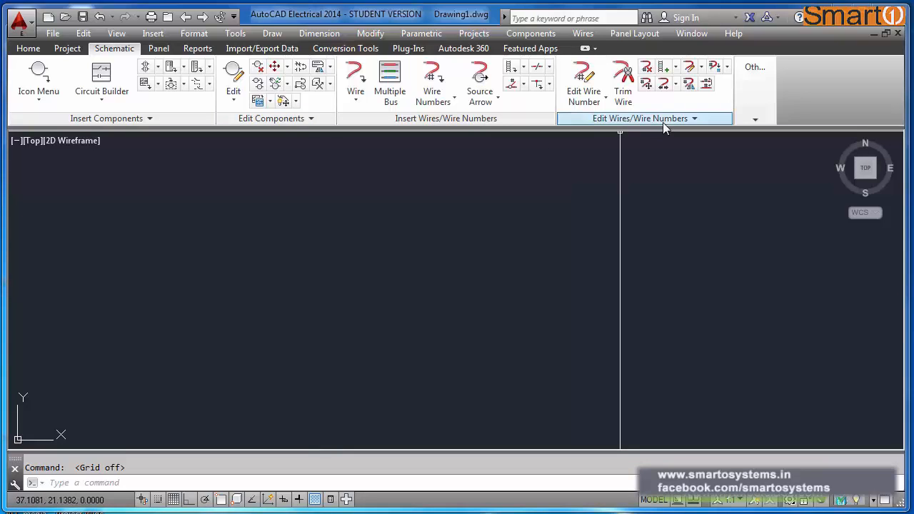
{"action": "mouse_move", "coordinate": [755, 123]}
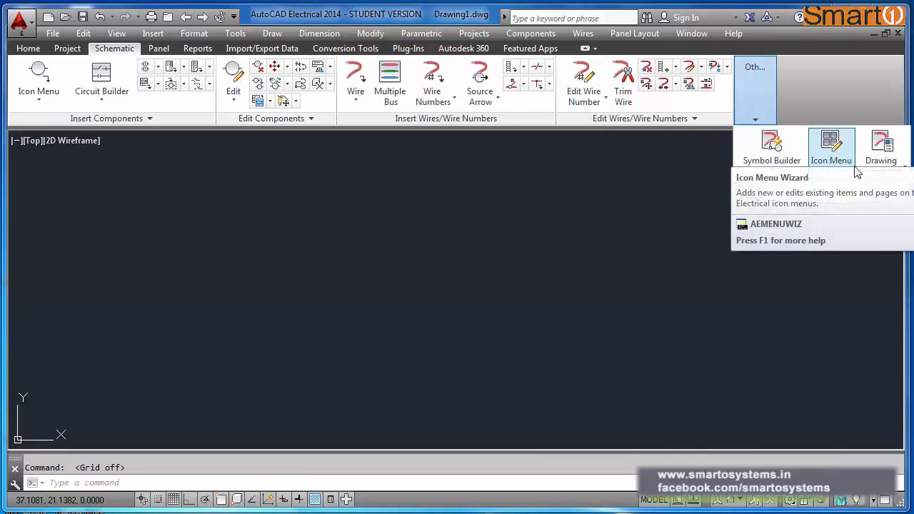
{"action": "left_click", "coordinate": [657, 195]}
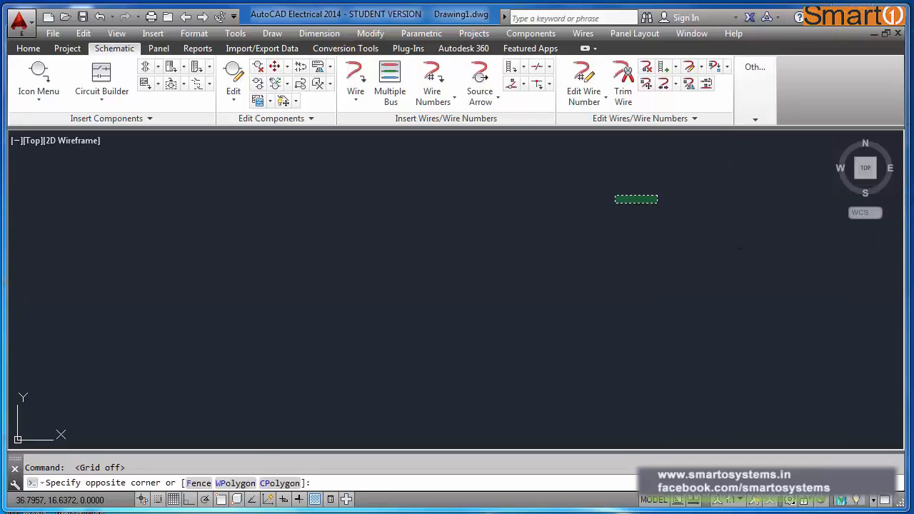
{"action": "left_click", "coordinate": [616, 204]}
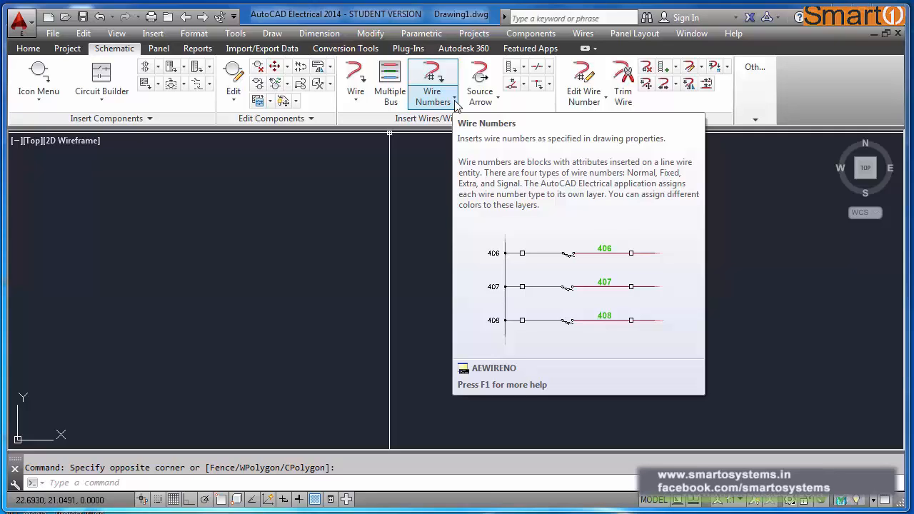
Step: Examine the wire insertion options for ladders and grid setup, cable markers, and wire number leaders and labels
{"action": "left_click", "coordinate": [525, 67]}
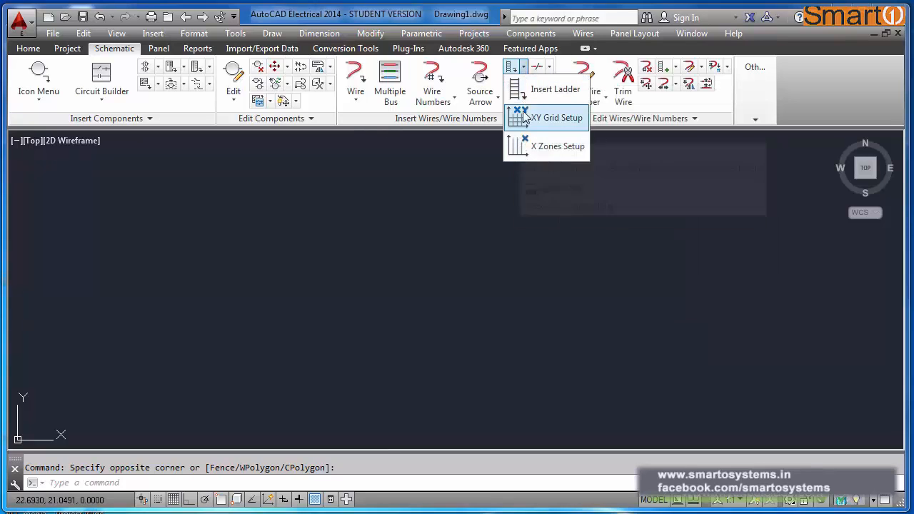
{"action": "left_click", "coordinate": [550, 67]}
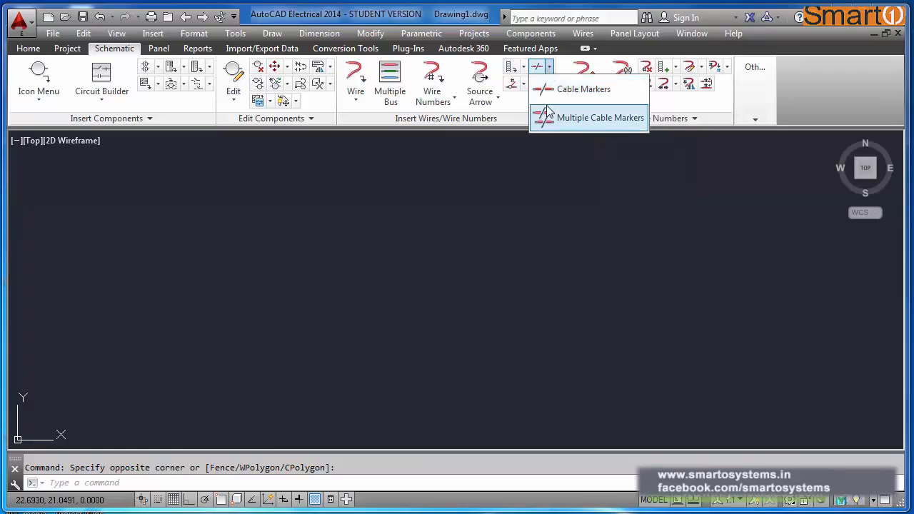
{"action": "left_click", "coordinate": [545, 87]}
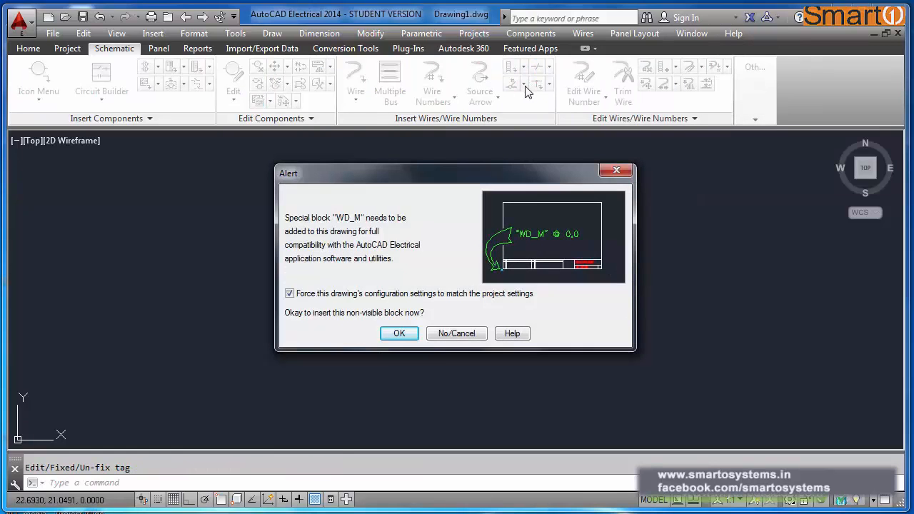
{"action": "left_click", "coordinate": [456, 333]}
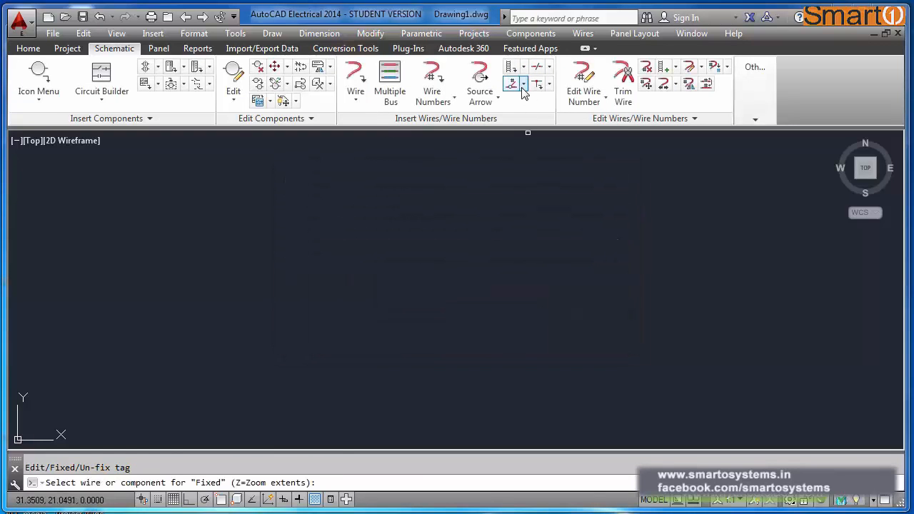
{"action": "left_click", "coordinate": [524, 84]}
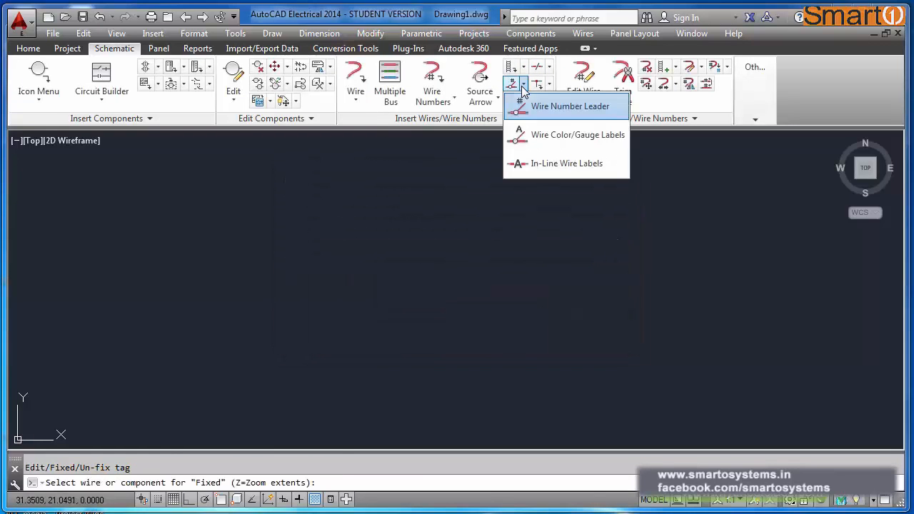
{"action": "left_click", "coordinate": [462, 206]}
{"action": "key", "text": "Escape"}
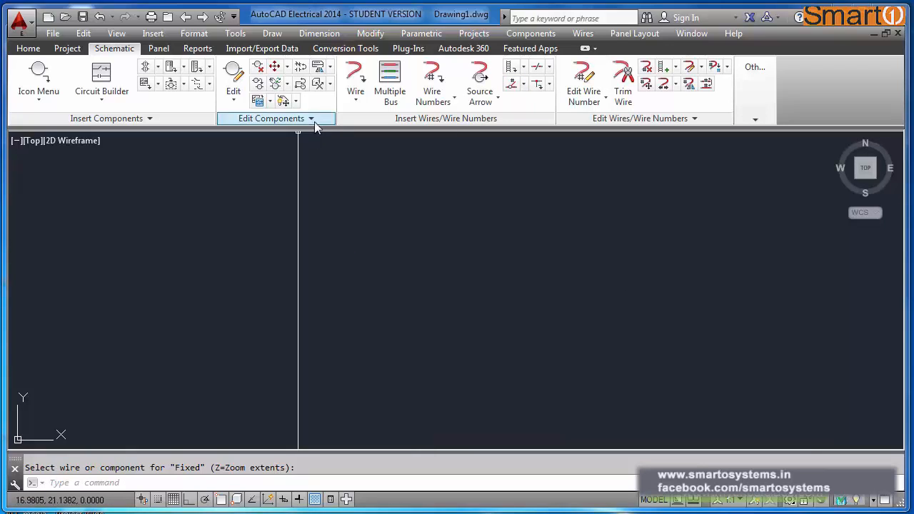
Step: Examine the schematic component tools for multiple insertion, circuit insertion, and moving, aligning or flipping components
{"action": "left_click", "coordinate": [309, 118]}
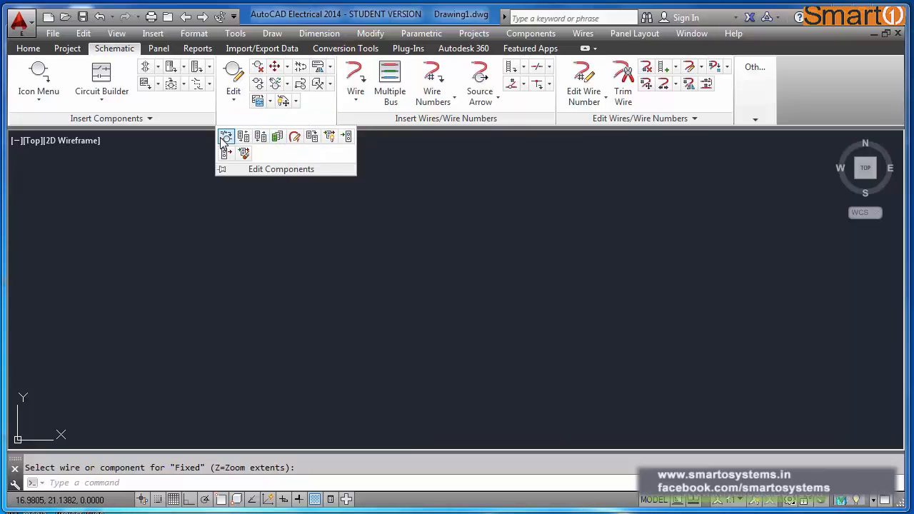
{"action": "left_click", "coordinate": [504, 213]}
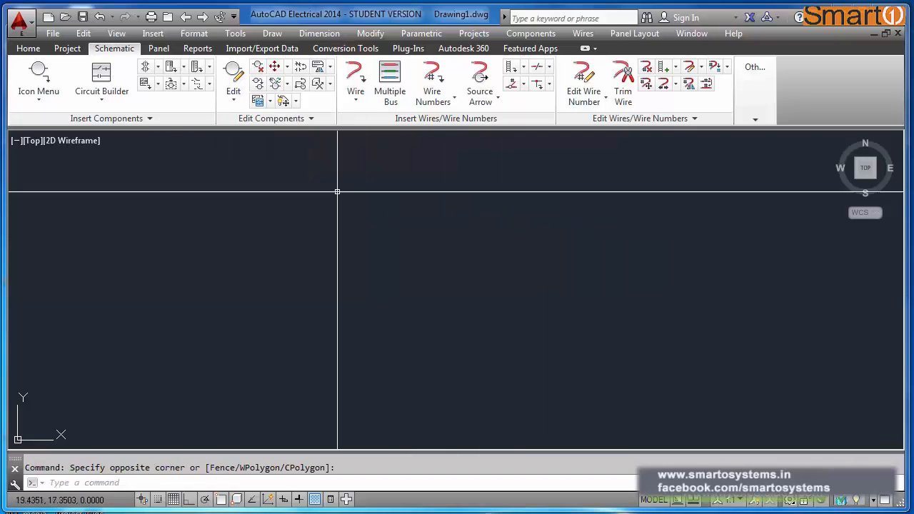
{"action": "left_click", "coordinate": [158, 67]}
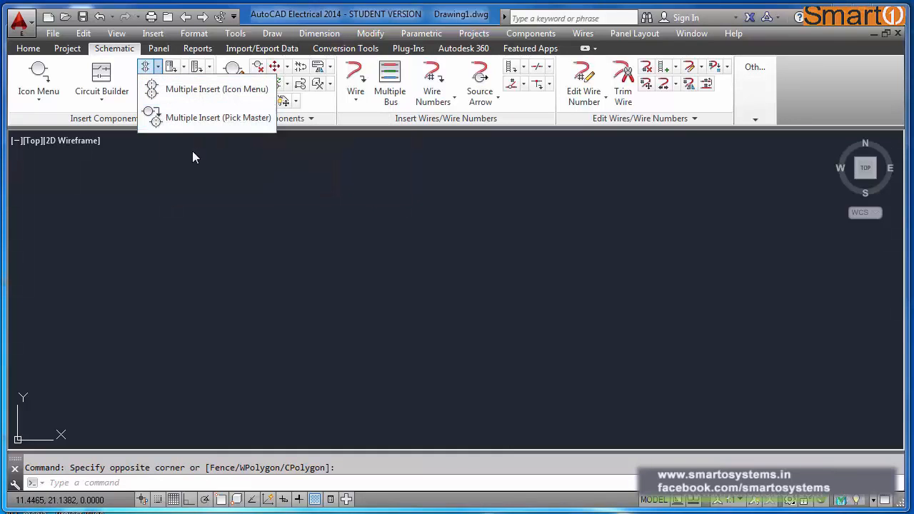
{"action": "left_click", "coordinate": [158, 84]}
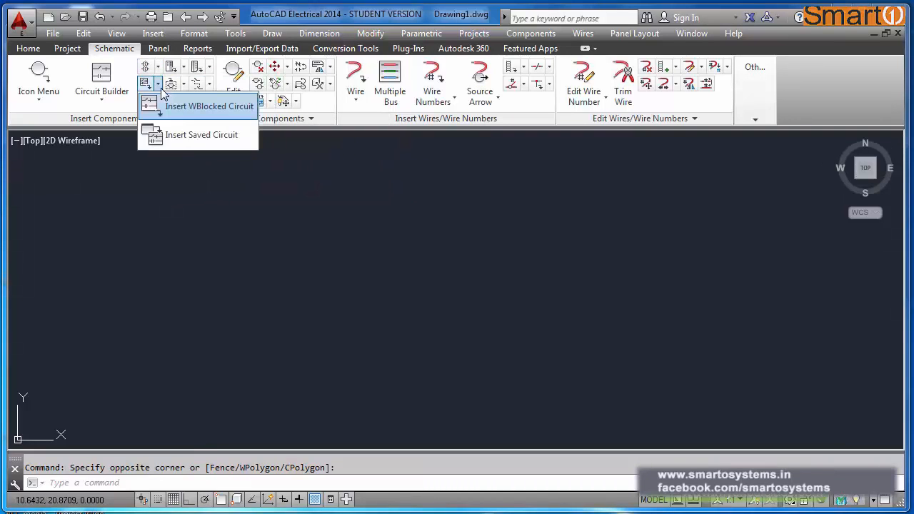
{"action": "left_click", "coordinate": [296, 188]}
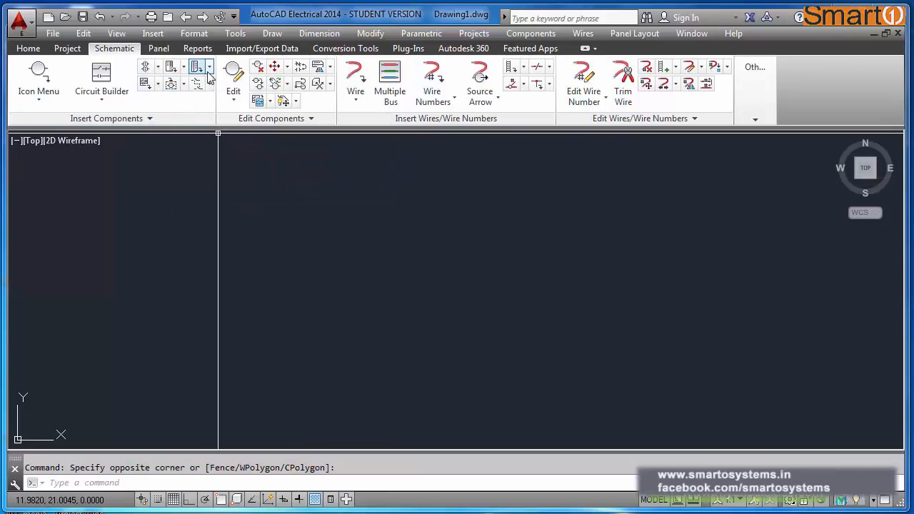
{"action": "left_click", "coordinate": [288, 66]}
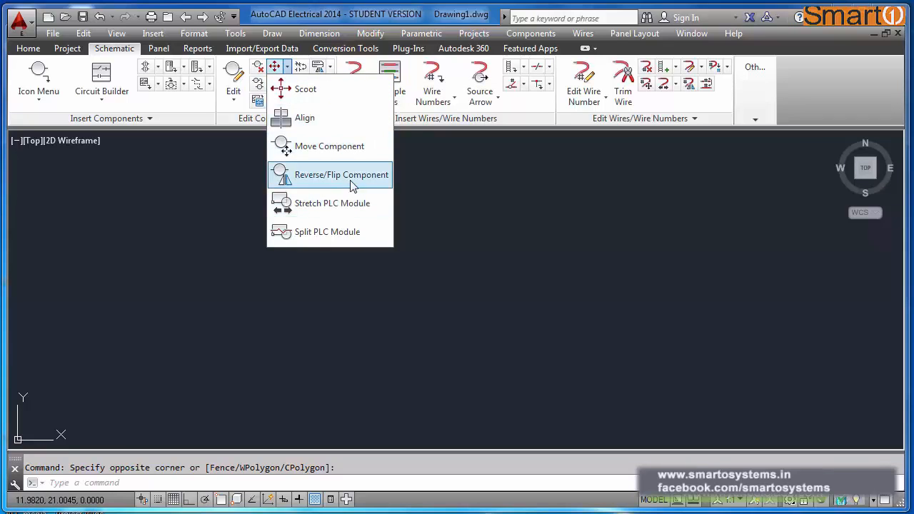
{"action": "left_click", "coordinate": [419, 209]}
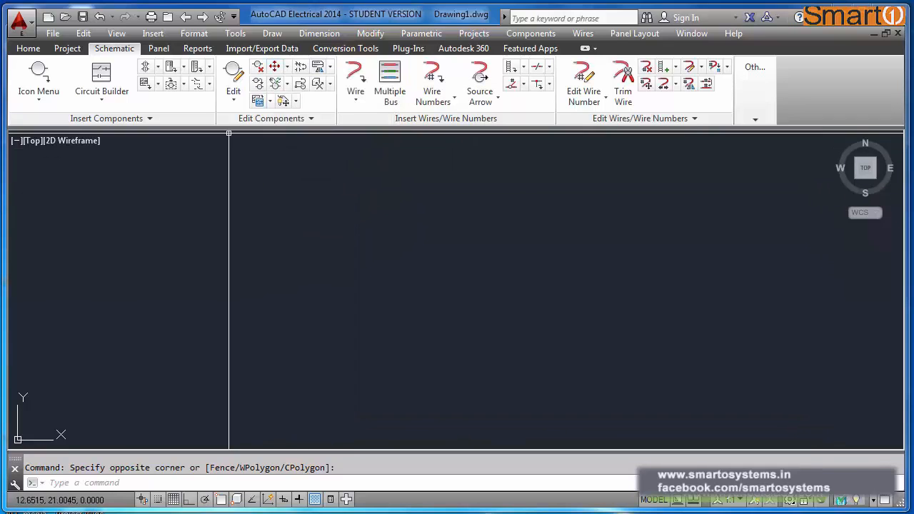
Step: Examine the additional schematic tools for inserting P&ID components, editing components, and editing wires and wire numbers
{"action": "left_click", "coordinate": [150, 120]}
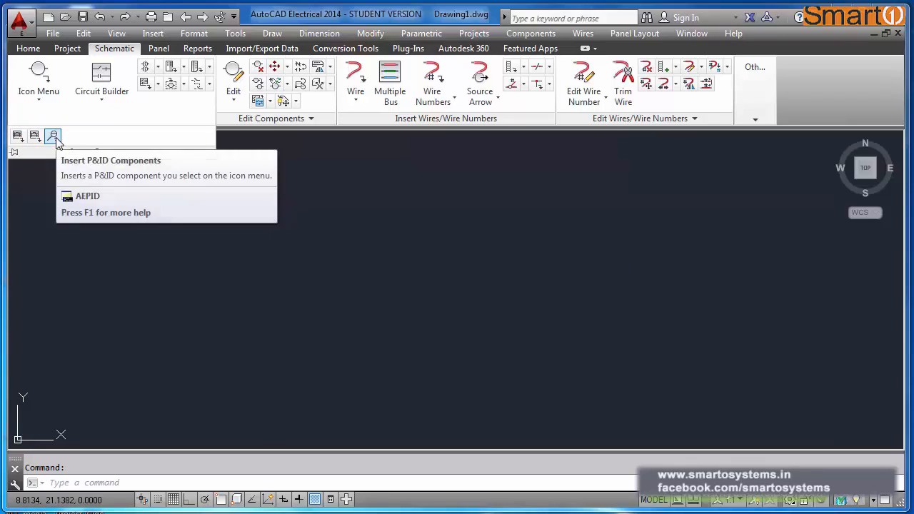
{"action": "left_click", "coordinate": [335, 215]}
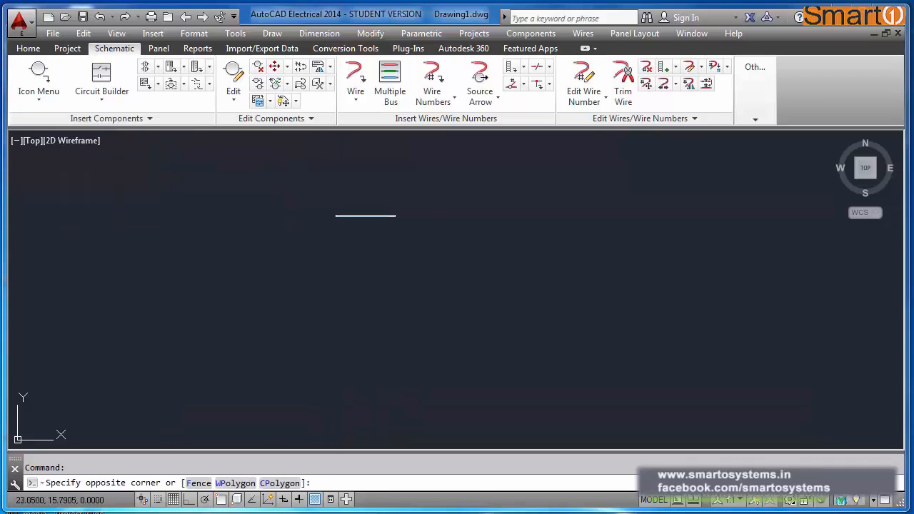
{"action": "left_click", "coordinate": [313, 118]}
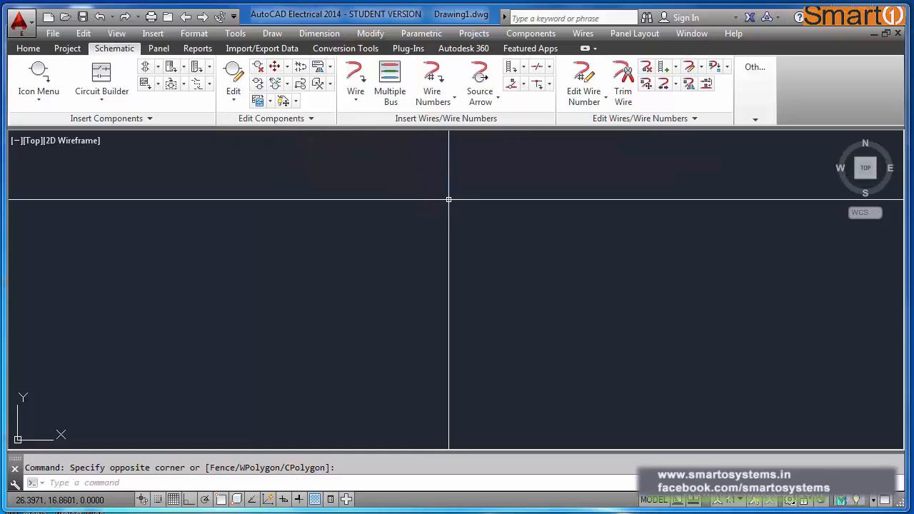
{"action": "left_click", "coordinate": [312, 122]}
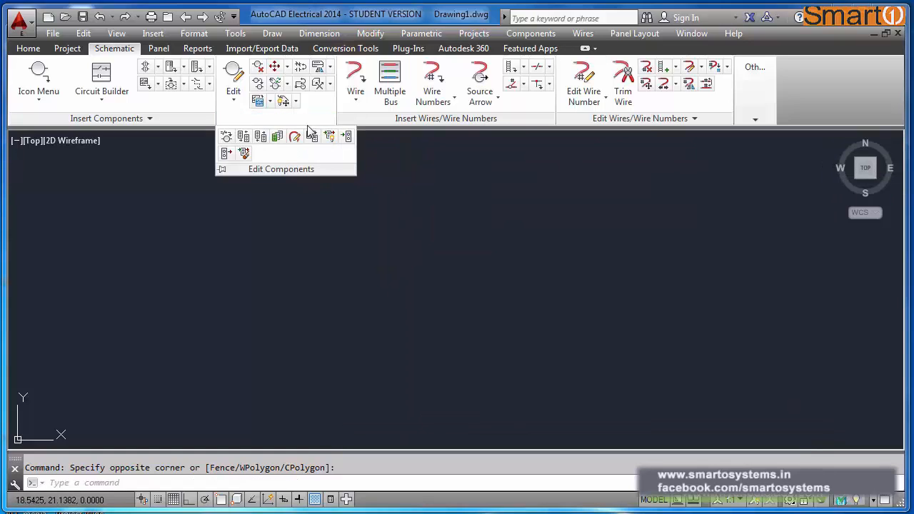
{"action": "left_click", "coordinate": [221, 169]}
{"action": "left_click", "coordinate": [473, 297]}
{"action": "left_click", "coordinate": [521, 300]}
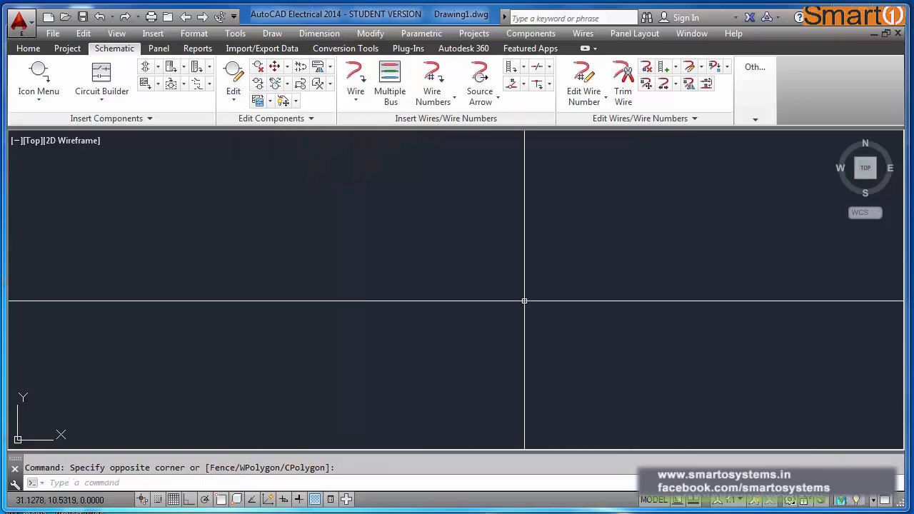
{"action": "left_click", "coordinate": [694, 119]}
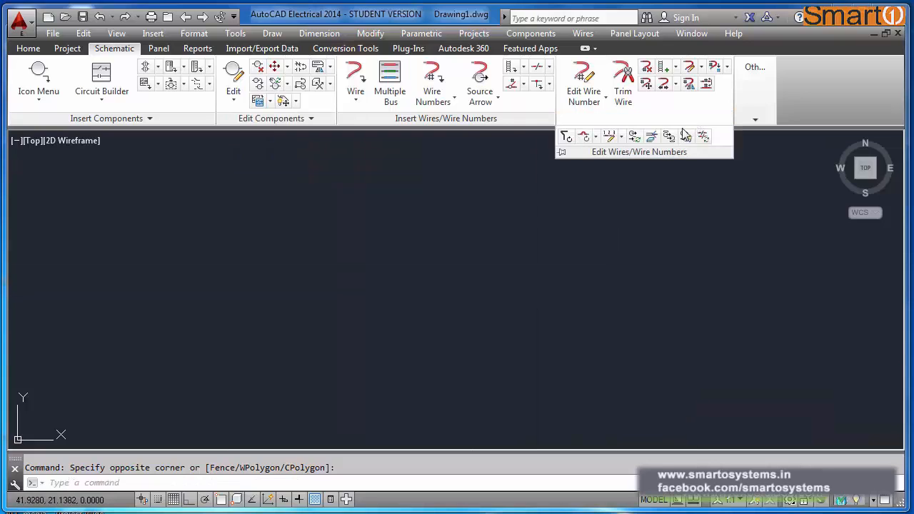
{"action": "left_click", "coordinate": [561, 153]}
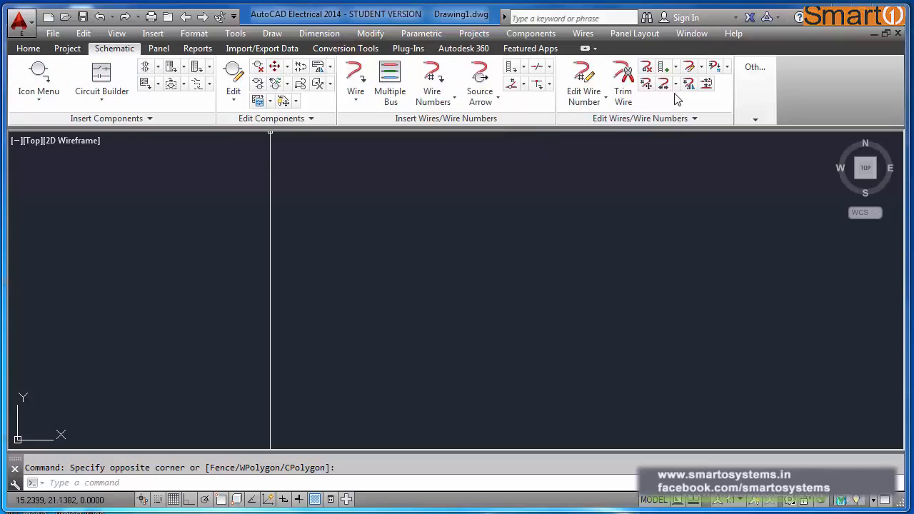
Step: Examine the panel layout tools for copying codes between footprints and for working with terminal footprints
{"action": "left_click", "coordinate": [159, 49]}
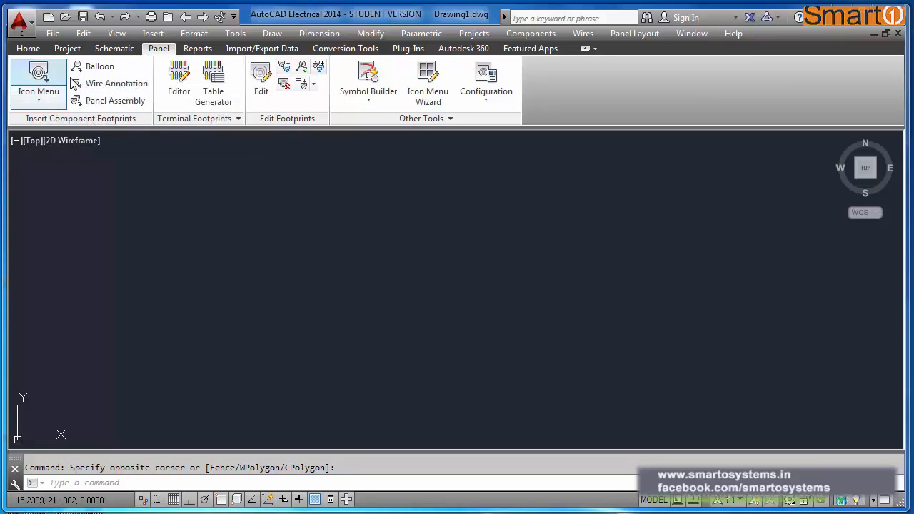
{"action": "left_click", "coordinate": [315, 85]}
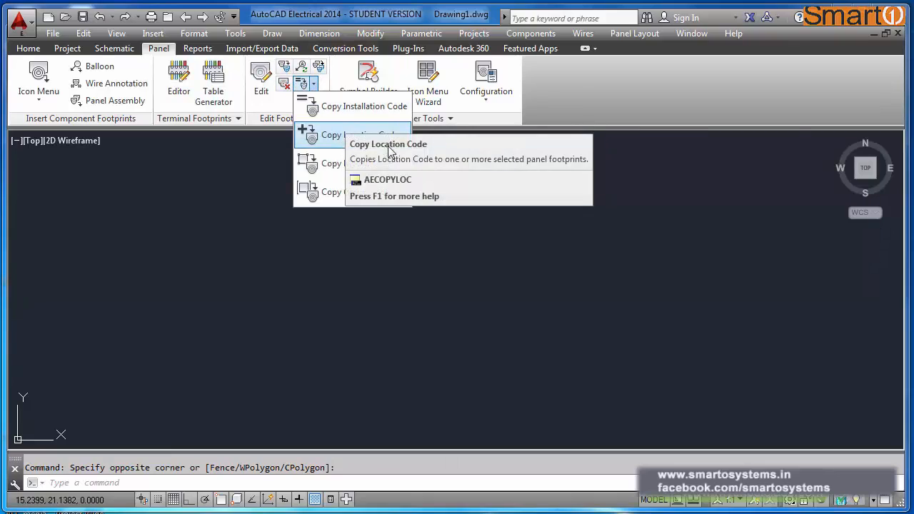
{"action": "left_click", "coordinate": [448, 223]}
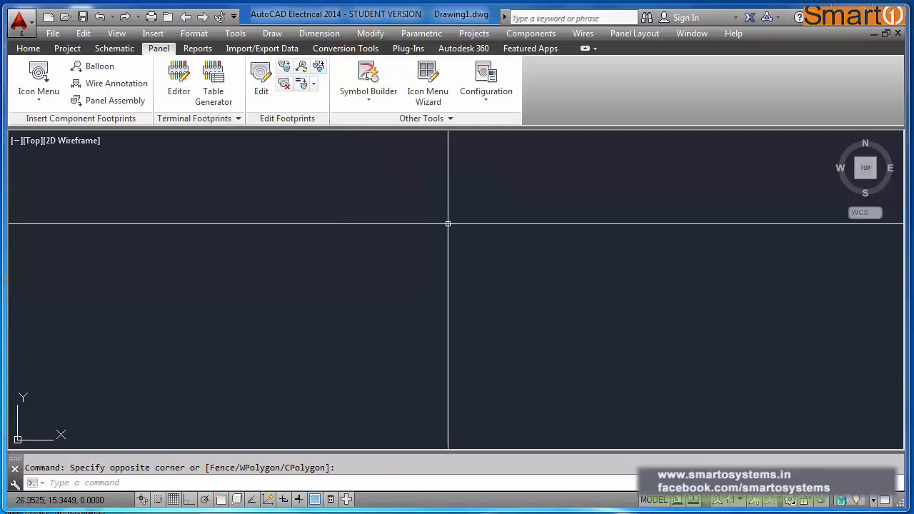
{"action": "left_click", "coordinate": [237, 118]}
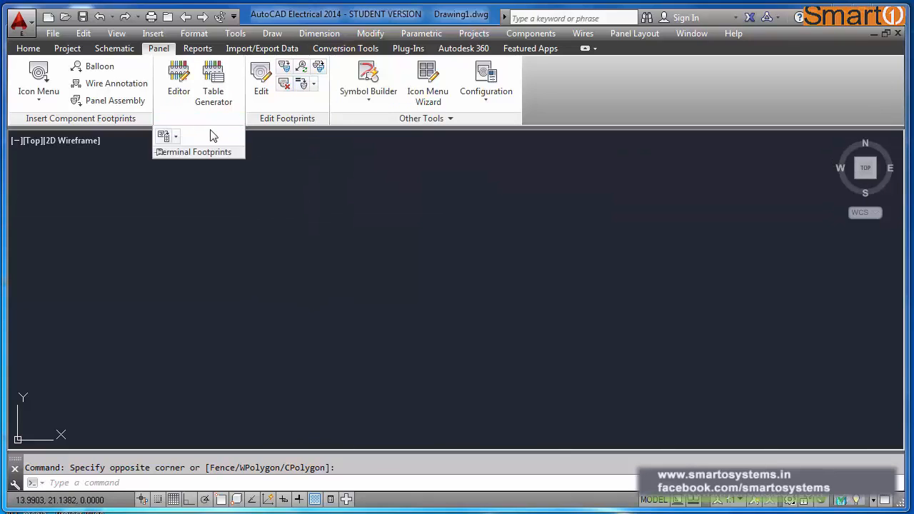
{"action": "left_click", "coordinate": [159, 153]}
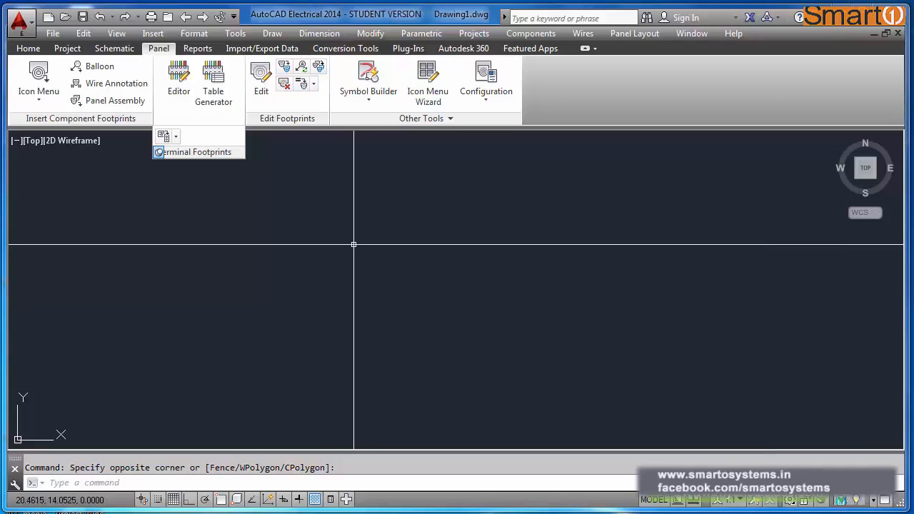
{"action": "left_click", "coordinate": [177, 139]}
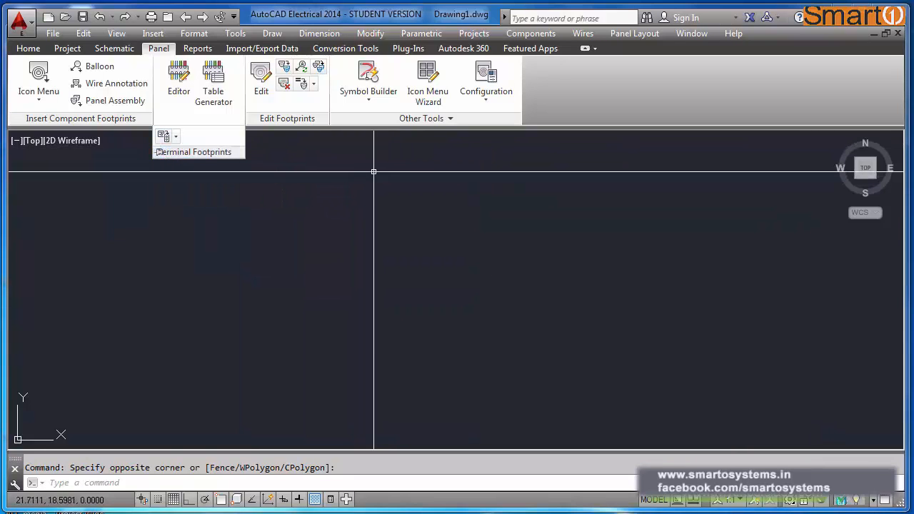
{"action": "left_click", "coordinate": [416, 172]}
Step: Look over the additional panel layout tools alongside Symbol Builder, Icon Menu Wizard and Configuration, and collapse them again
{"action": "left_click", "coordinate": [450, 118]}
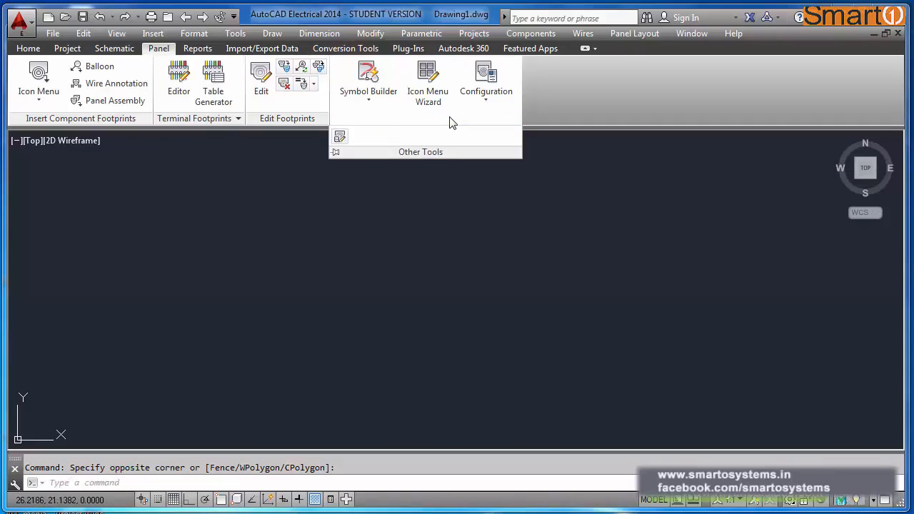
{"action": "left_click", "coordinate": [336, 153]}
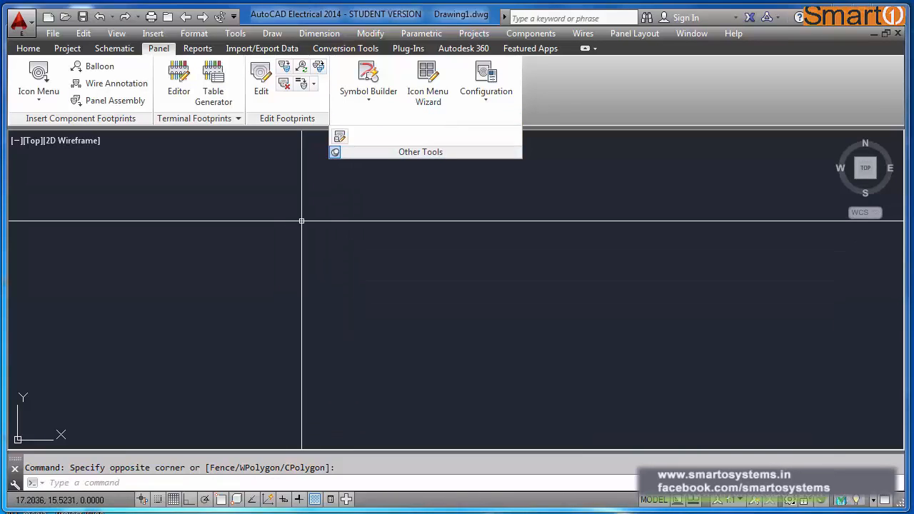
{"action": "left_click", "coordinate": [335, 153]}
{"action": "left_click", "coordinate": [315, 179]}
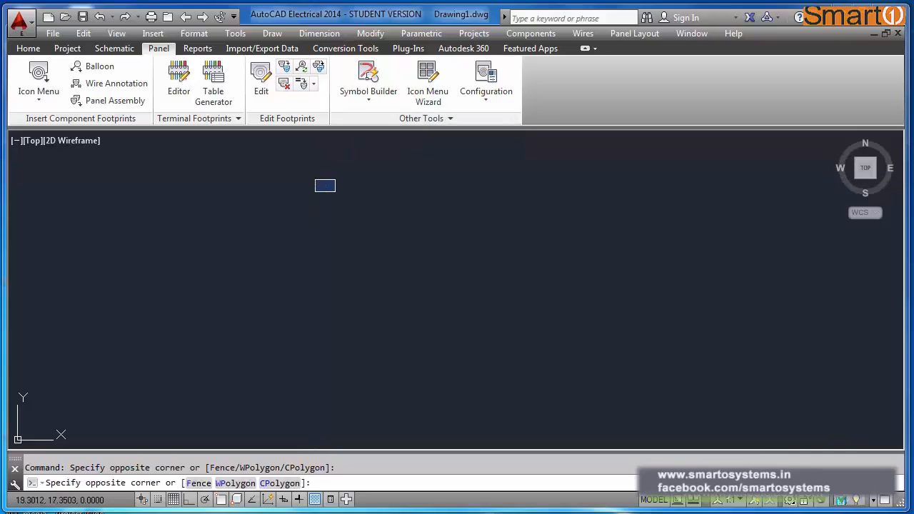
{"action": "left_click", "coordinate": [347, 195]}
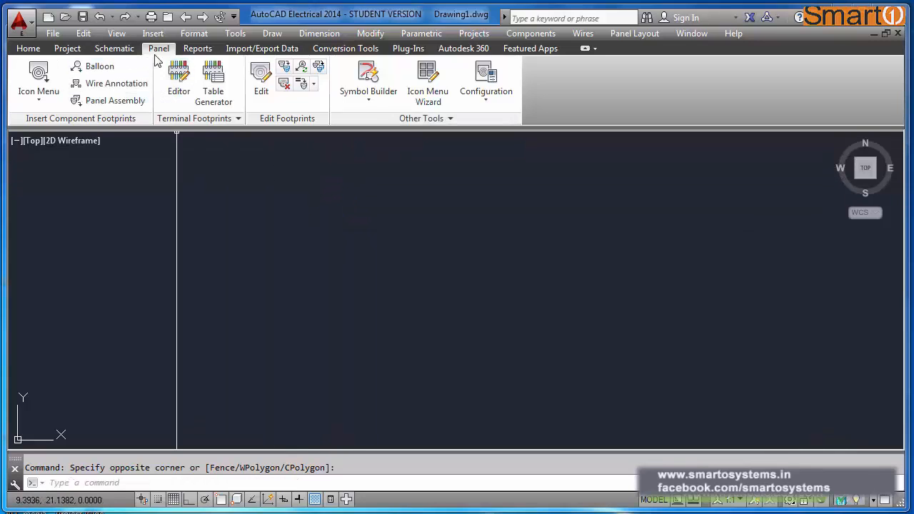
Step: Compare the report tools with the panel and schematic tools, and look over the data import and export tools
{"action": "left_click", "coordinate": [198, 49]}
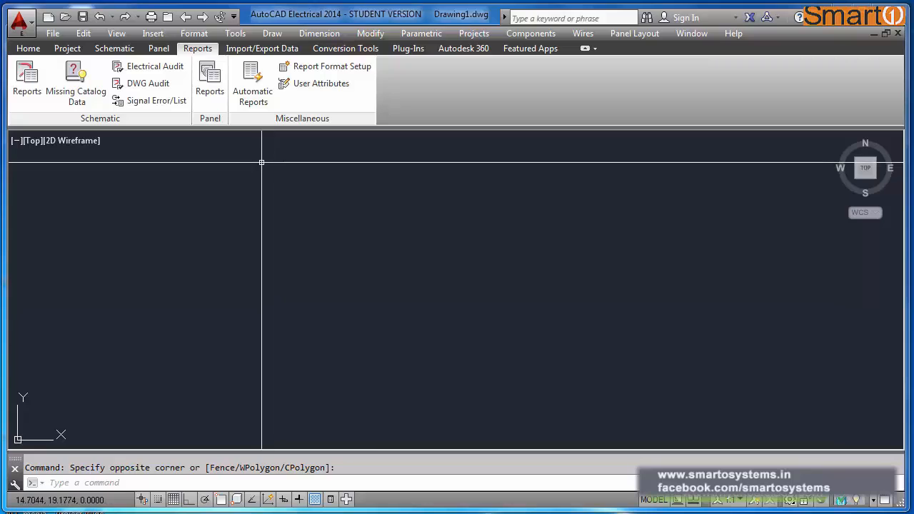
{"action": "left_click", "coordinate": [159, 48]}
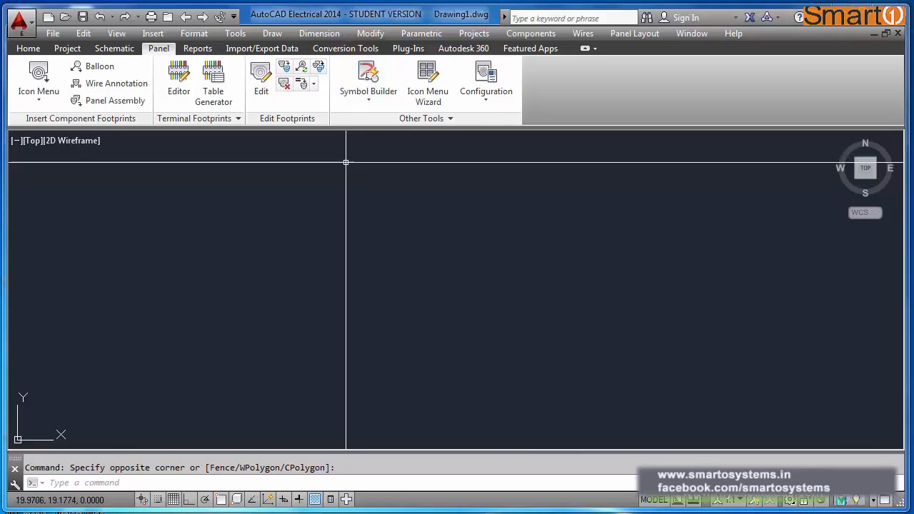
{"action": "left_click", "coordinate": [120, 49]}
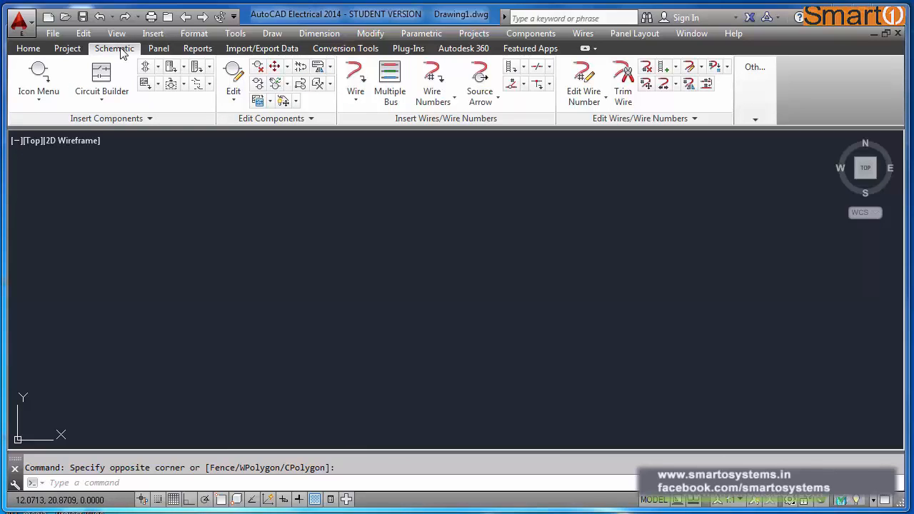
{"action": "left_click", "coordinate": [158, 49]}
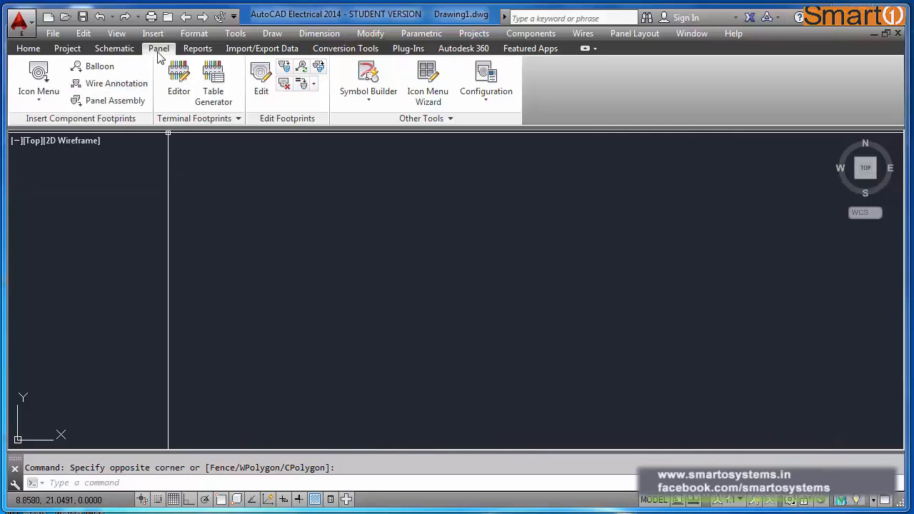
{"action": "left_click", "coordinate": [193, 50]}
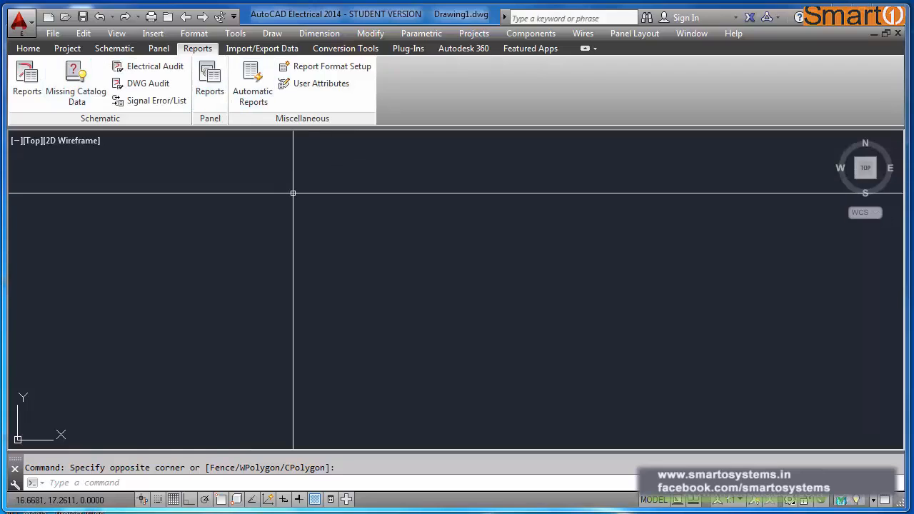
{"action": "left_click", "coordinate": [262, 49]}
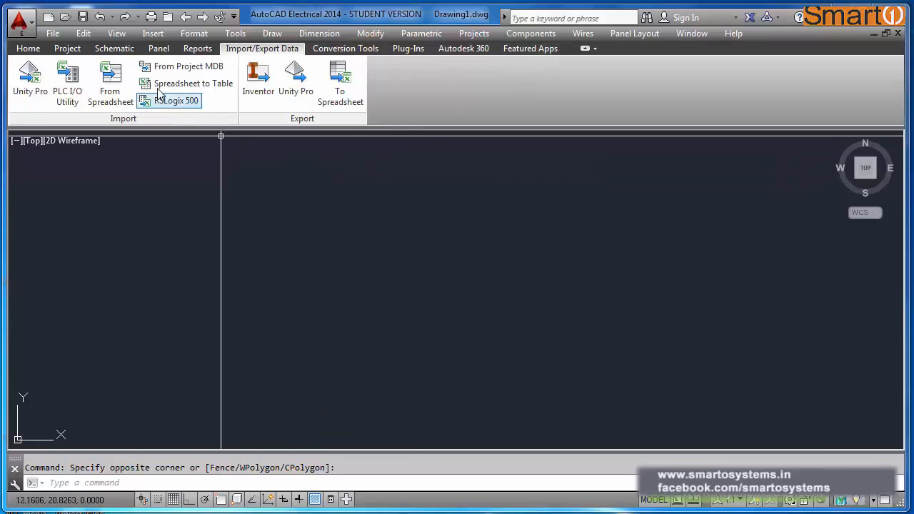
Step: Review the general drafting tools again, along with the project, schematic, panel and report tools
{"action": "left_click", "coordinate": [28, 48]}
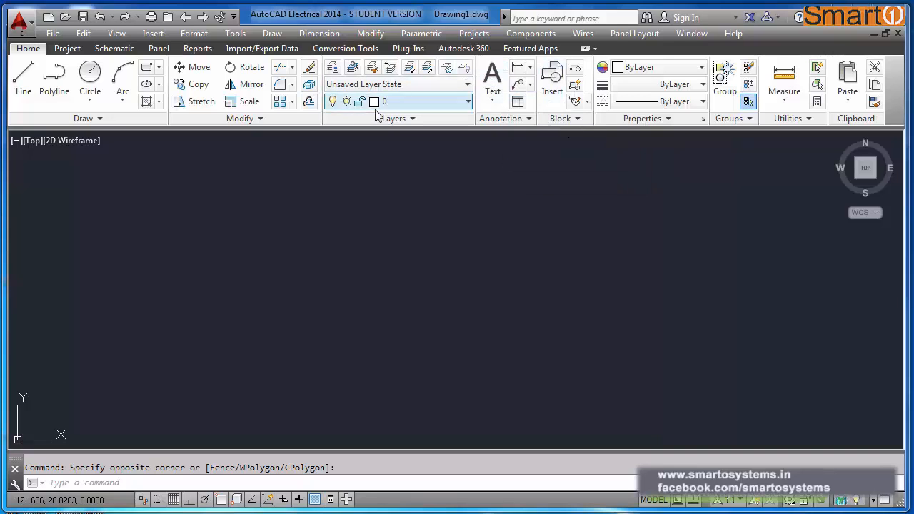
{"action": "left_click", "coordinate": [70, 49]}
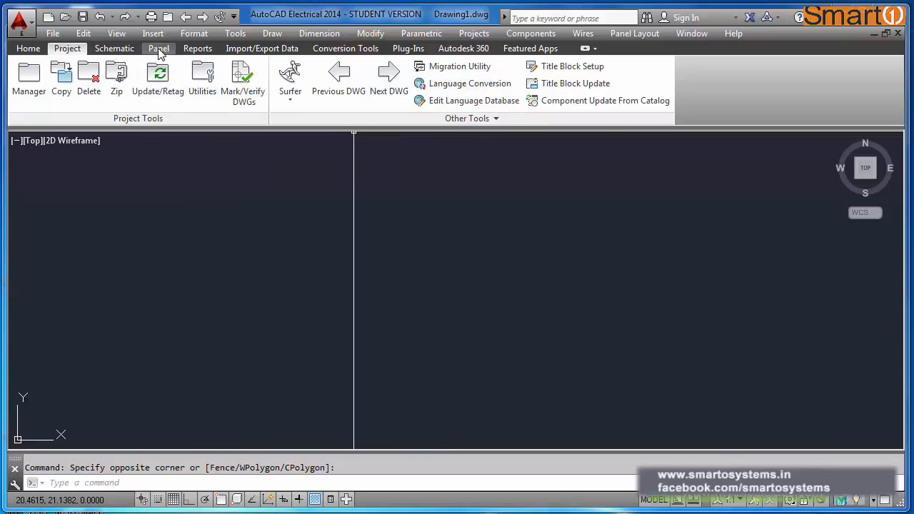
{"action": "left_click", "coordinate": [129, 50]}
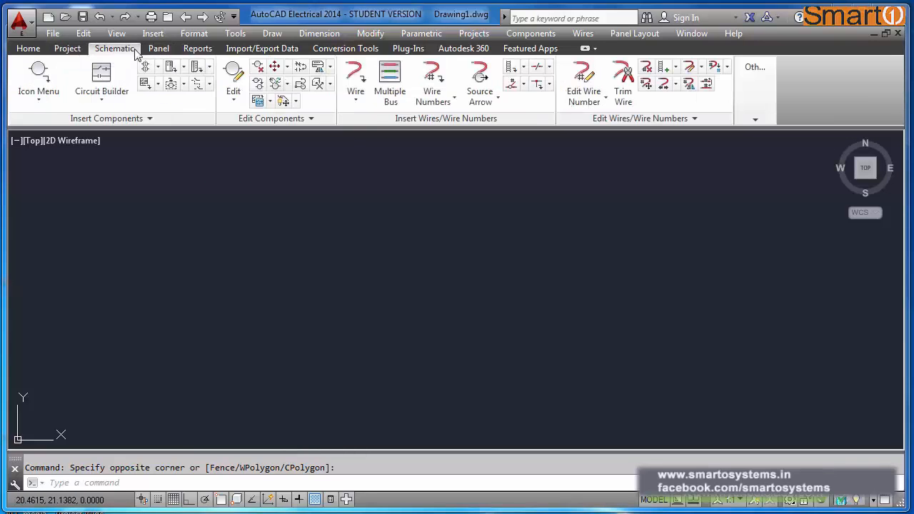
{"action": "left_click", "coordinate": [158, 50]}
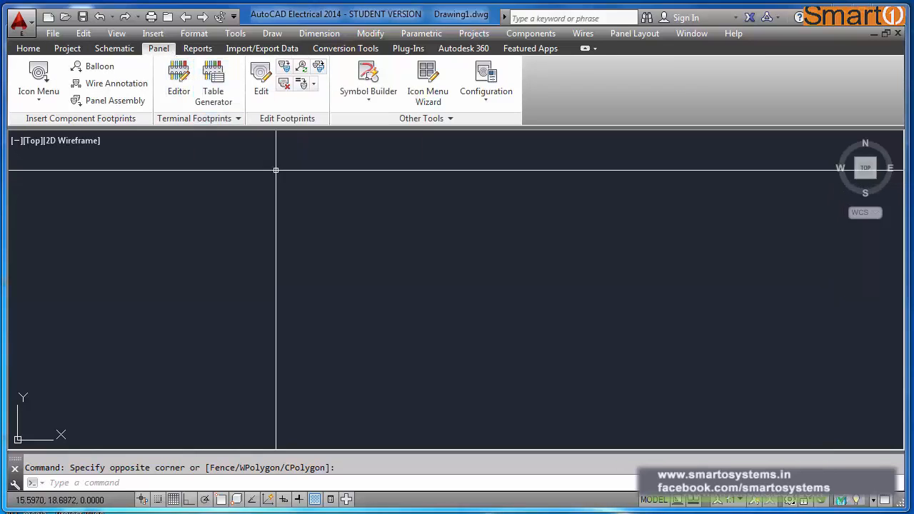
{"action": "left_click", "coordinate": [196, 50]}
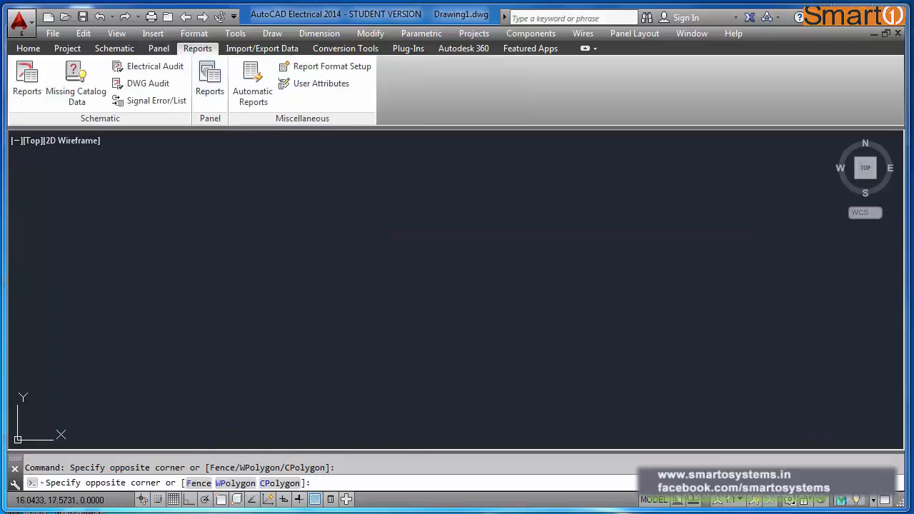
{"action": "left_click", "coordinate": [29, 47]}
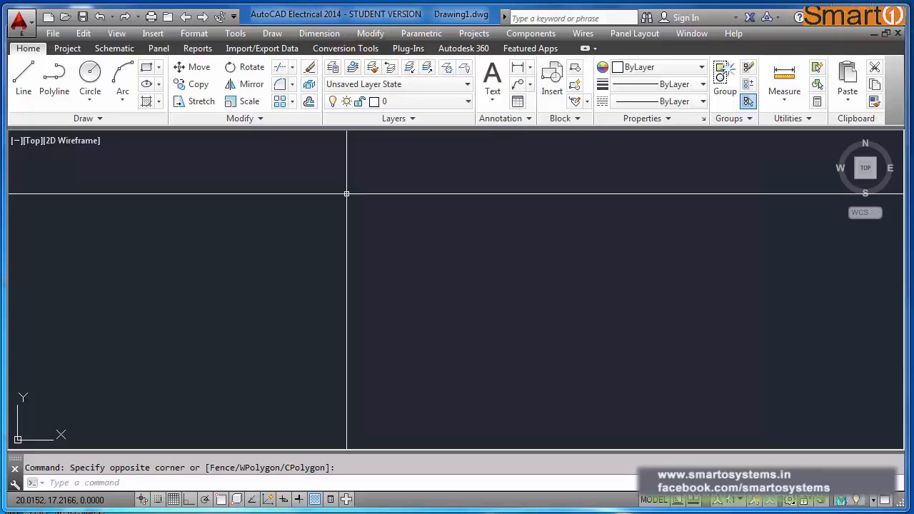
Step: Open the Project Manager from the project tools, look over its project list and close it again
{"action": "left_click", "coordinate": [74, 51]}
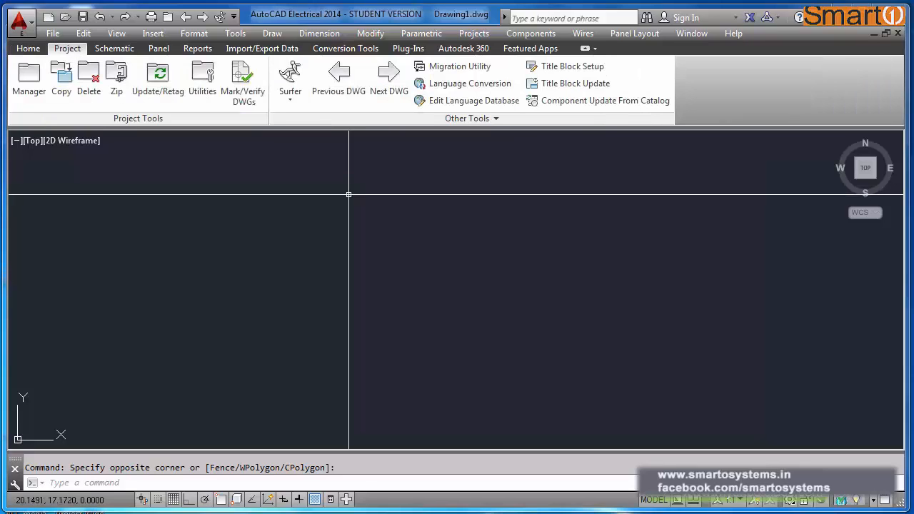
{"action": "left_click", "coordinate": [29, 80]}
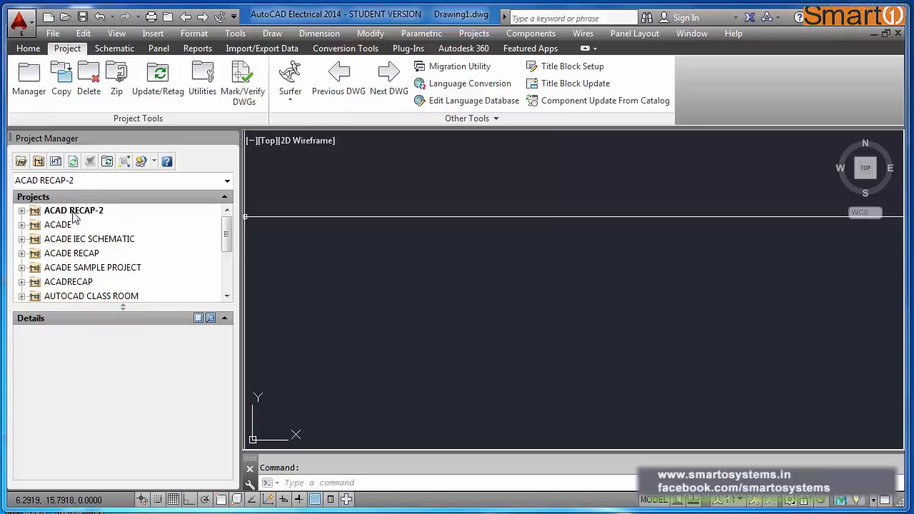
{"action": "left_click", "coordinate": [29, 48]}
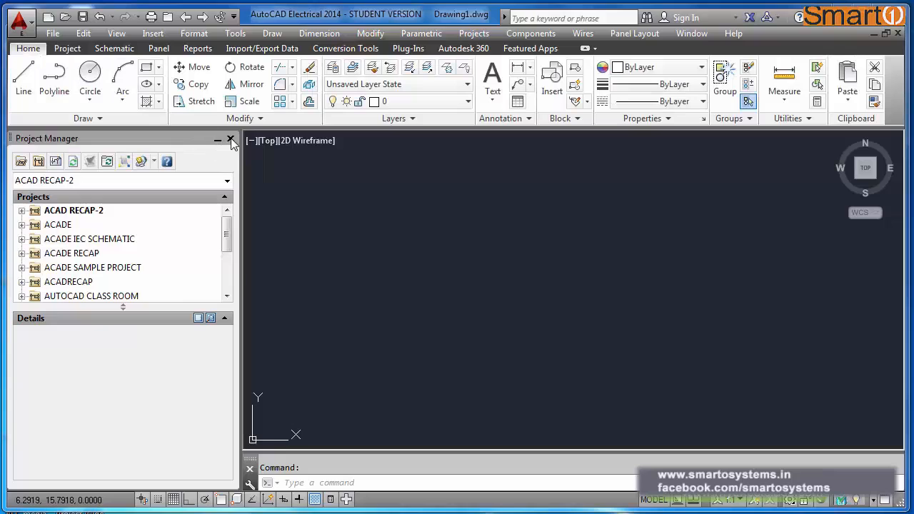
{"action": "left_click", "coordinate": [231, 139]}
Step: Open the Project Manager by running the AEPROJECT command and examine its project management tools
{"action": "left_click", "coordinate": [68, 48]}
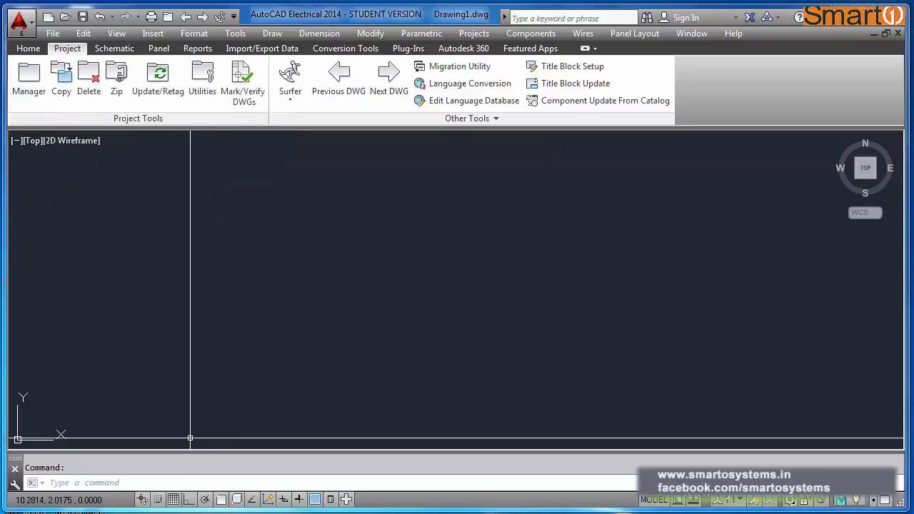
{"action": "left_click", "coordinate": [163, 483]}
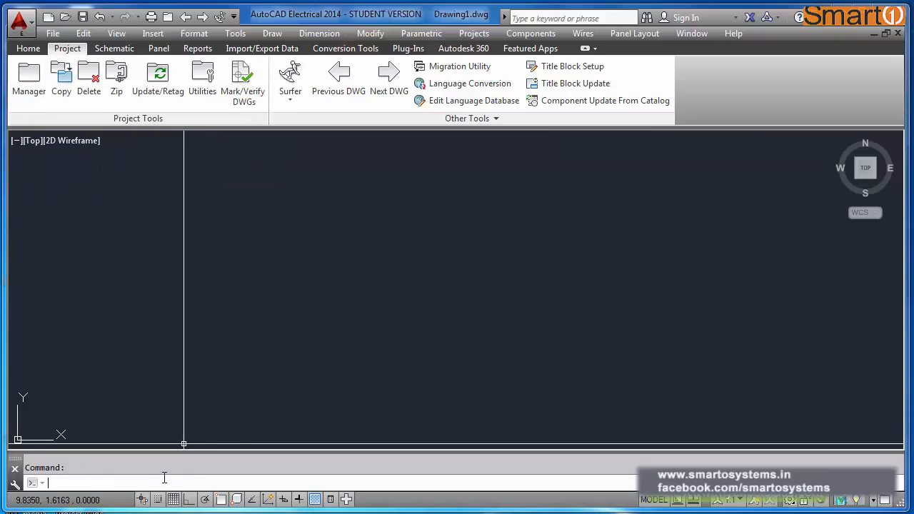
{"action": "type", "text": "aeproe"}
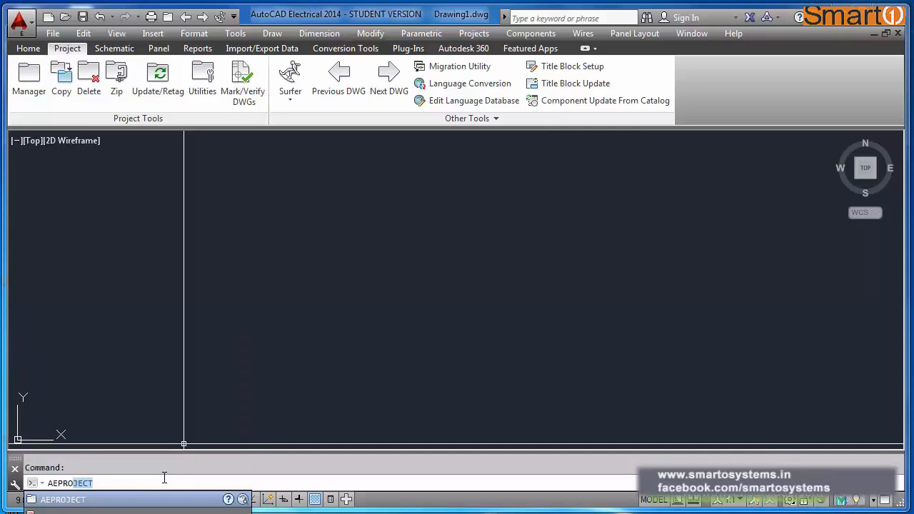
{"action": "type", "text": "JECT"}
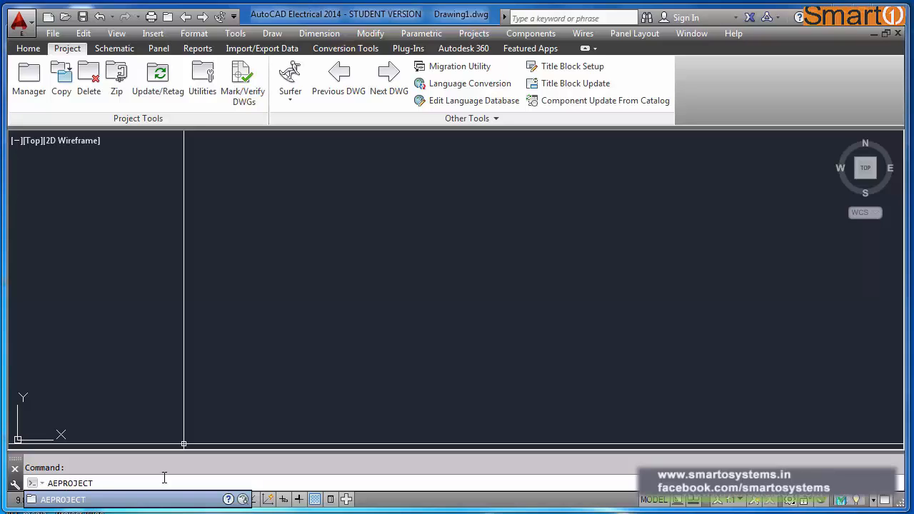
{"action": "key", "text": "Return"}
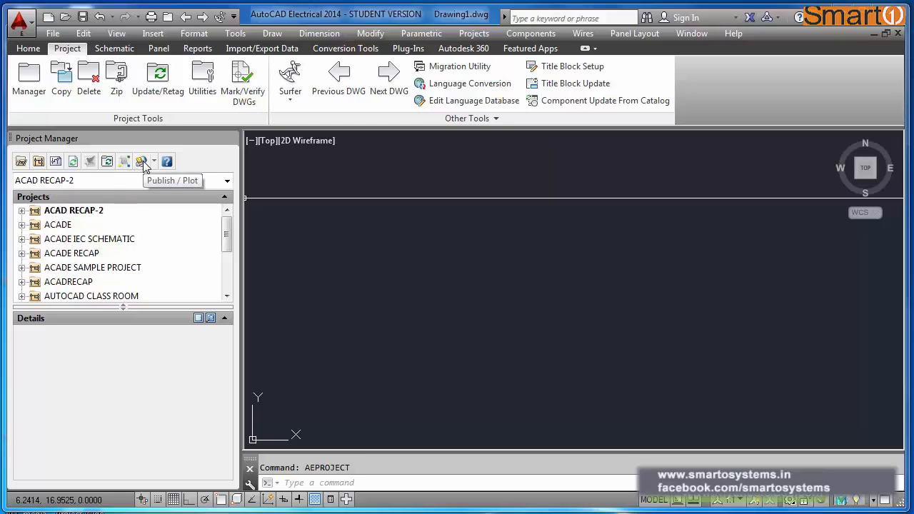
Step: Start a new project and name it "ACADE Training Module - Project Manager"
{"action": "left_click", "coordinate": [38, 163]}
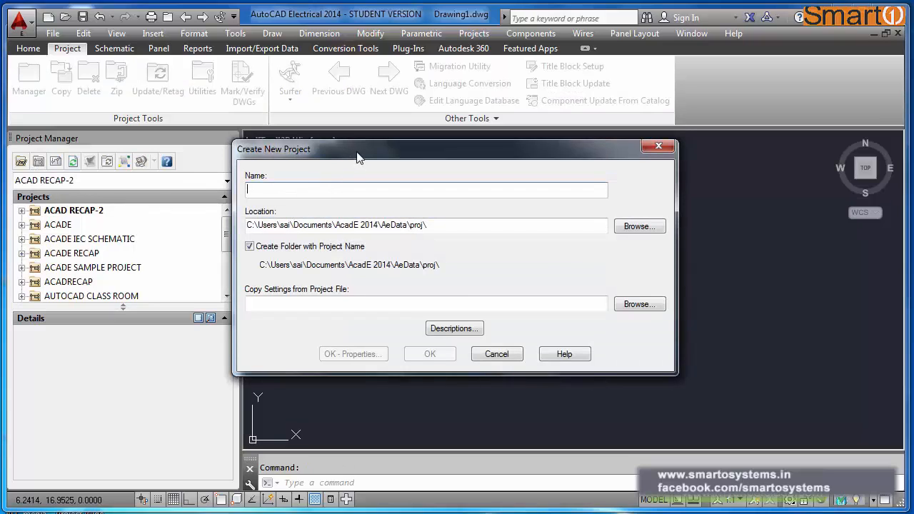
{"action": "left_click_drag", "start_coordinate": [357, 152], "coordinate": [359, 143]}
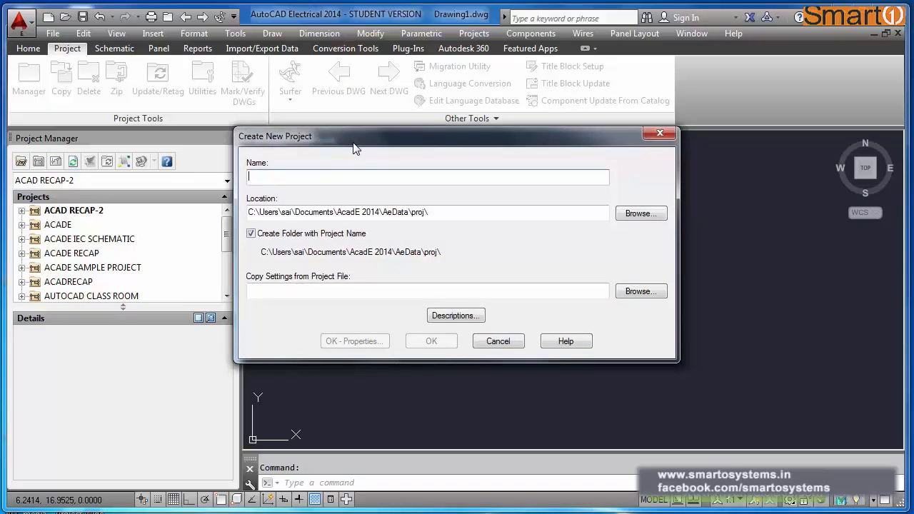
{"action": "type", "text": "ACADE"}
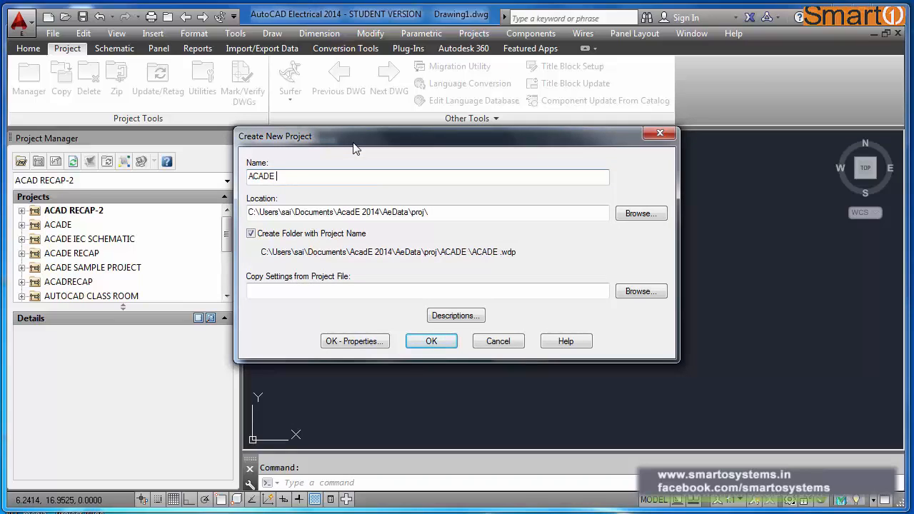
{"action": "type", "text": " Trai"}
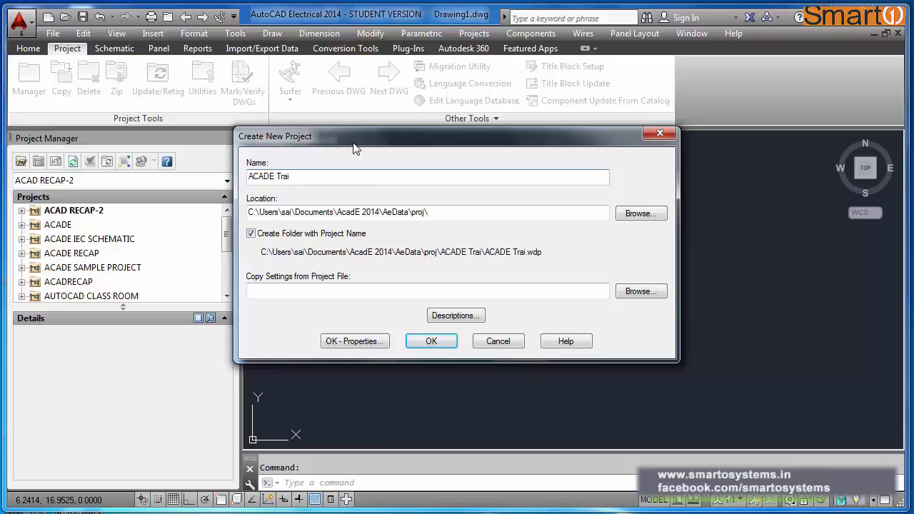
{"action": "type", "text": "ning "}
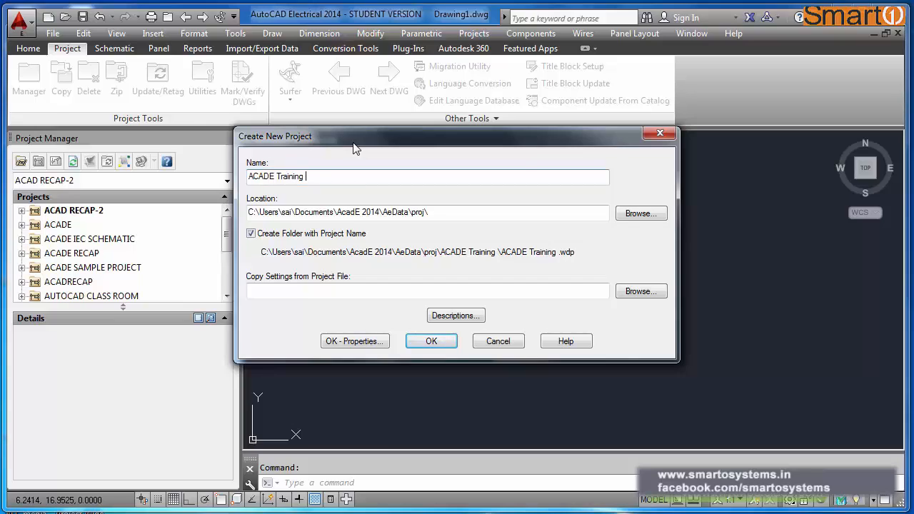
{"action": "type", "text": "Module "}
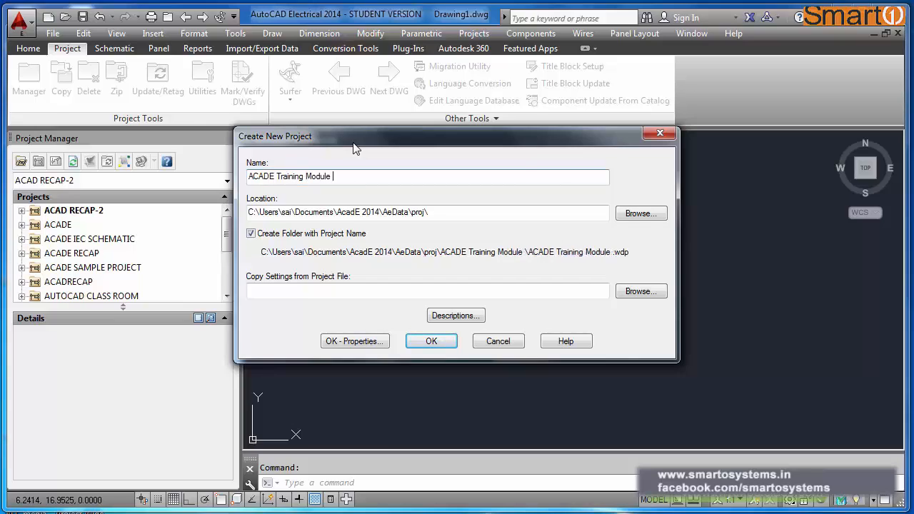
{"action": "type", "text": "- Proje"}
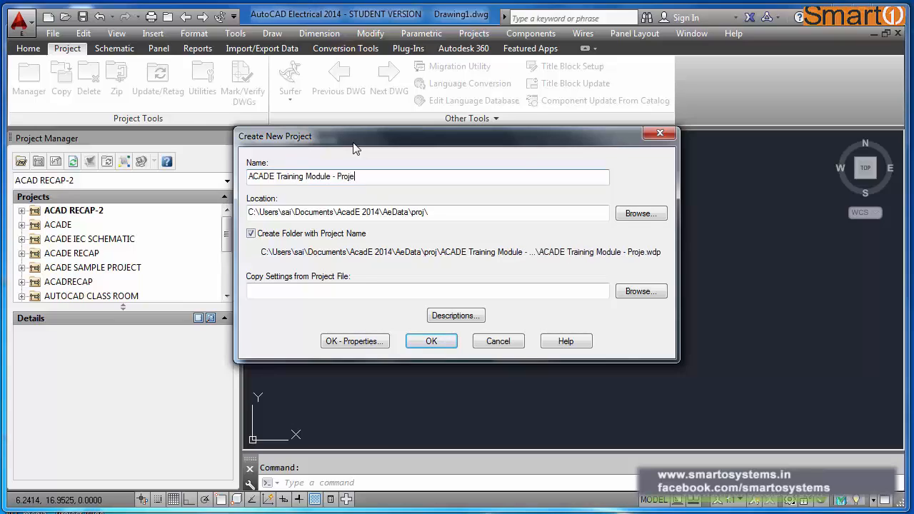
{"action": "type", "text": "ct Man"}
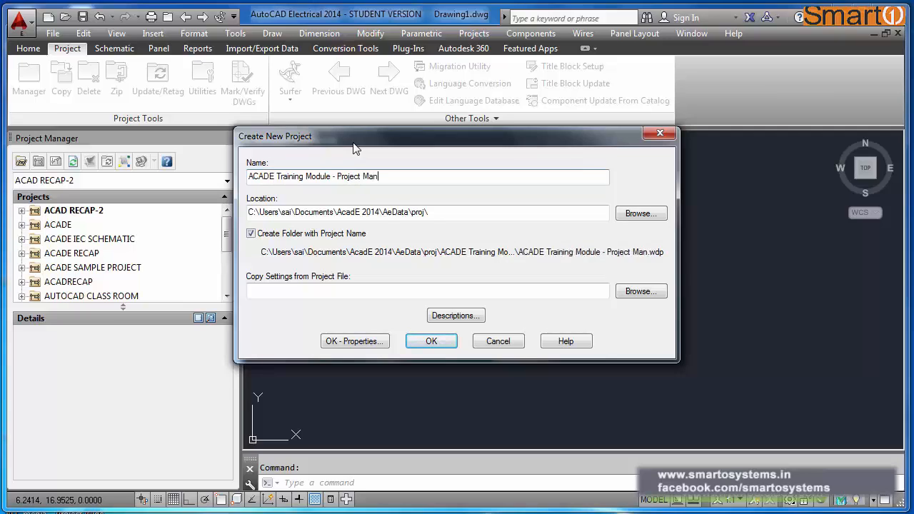
{"action": "type", "text": "ager"}
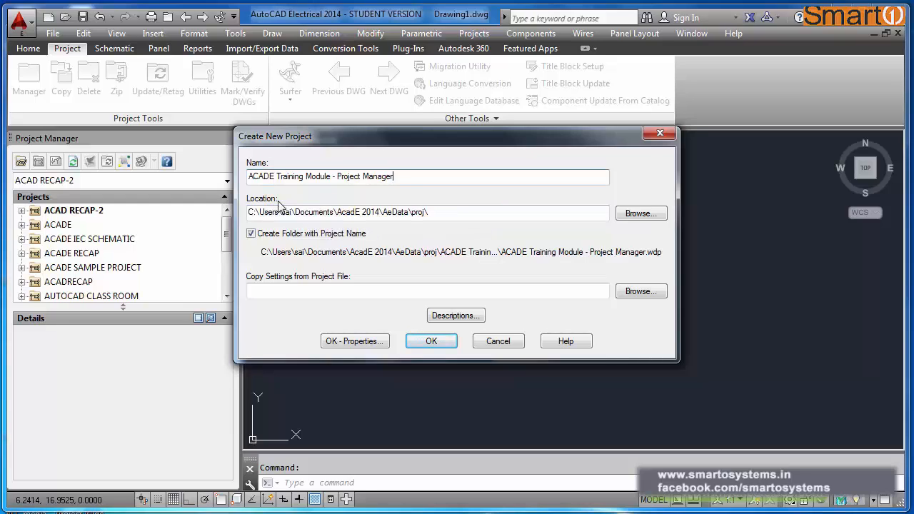
Step: Set the new project's location to the Drawings folder on drive D
{"action": "left_click", "coordinate": [632, 219]}
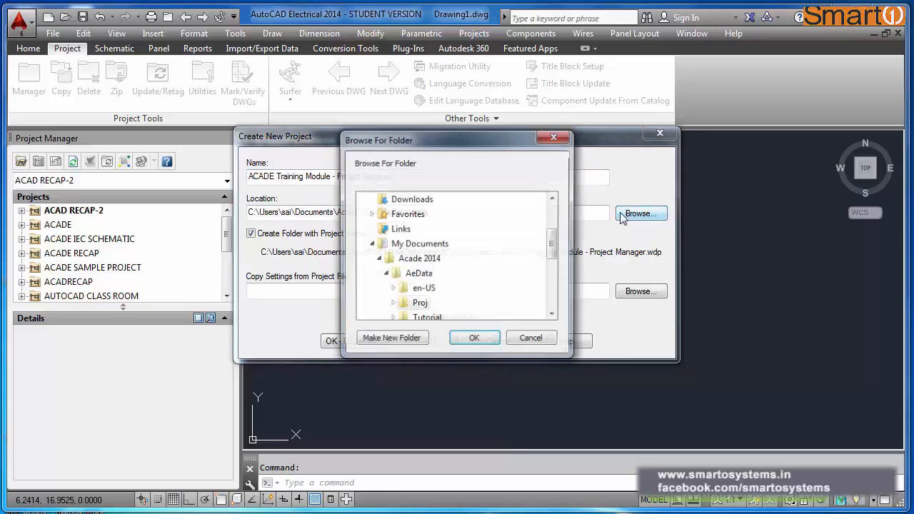
{"action": "left_click_drag", "start_coordinate": [553, 247], "coordinate": [548, 299]}
{"action": "left_click", "coordinate": [412, 290]}
{"action": "left_click", "coordinate": [433, 247]}
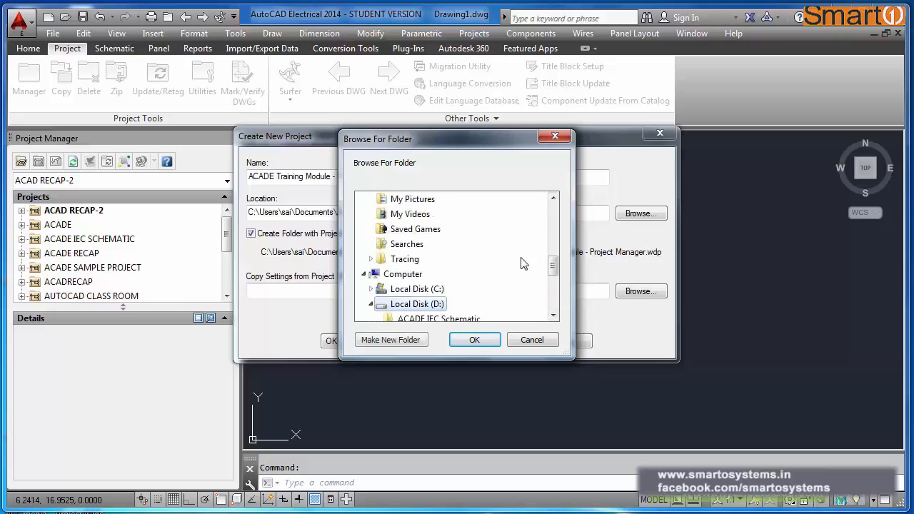
{"action": "left_click_drag", "start_coordinate": [551, 265], "coordinate": [550, 286]}
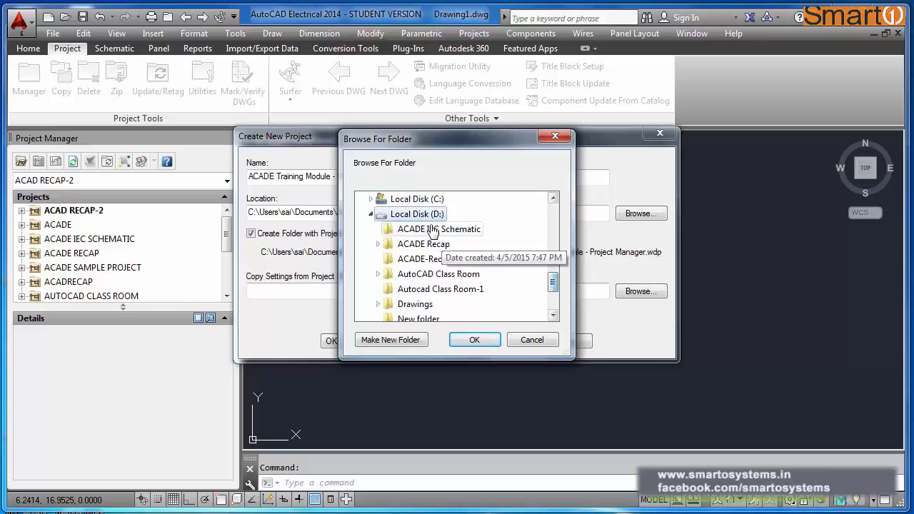
{"action": "left_click", "coordinate": [430, 310]}
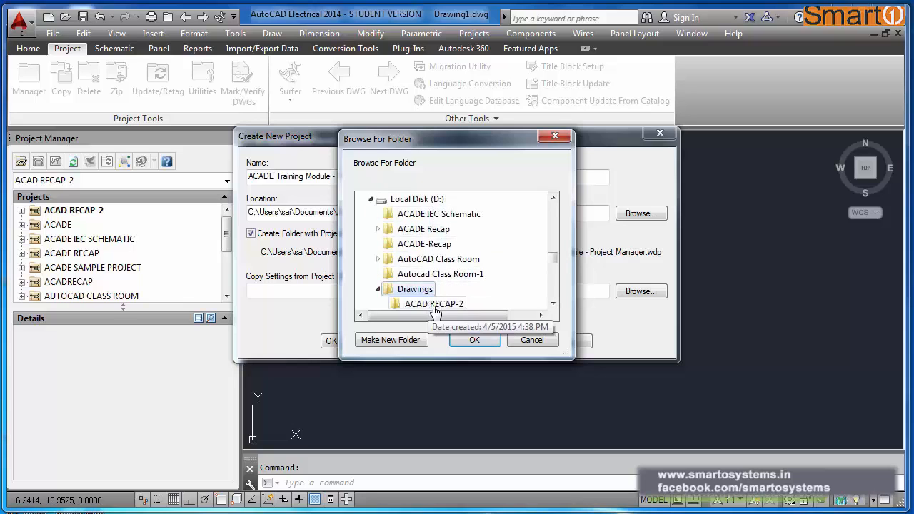
{"action": "left_click", "coordinate": [471, 341]}
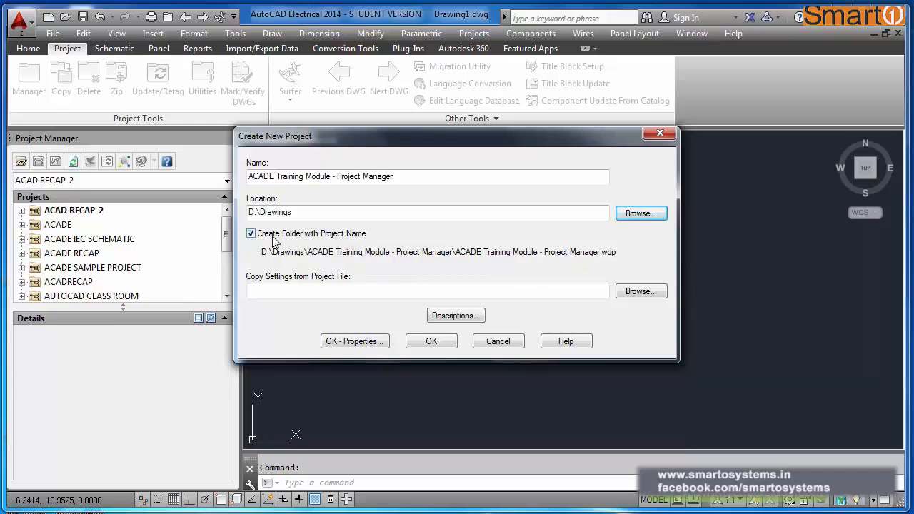
{"action": "left_click", "coordinate": [376, 291]}
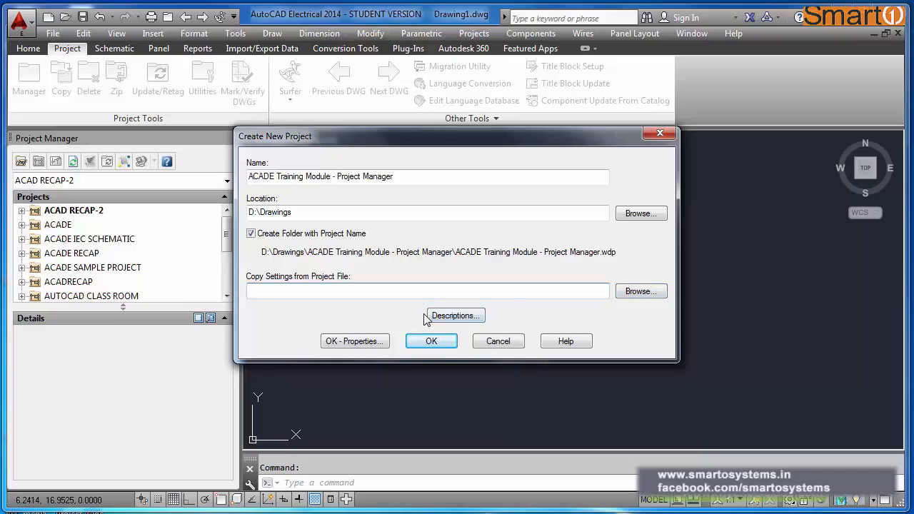
Step: Enter the project descriptions "AutoCAD Electrical Tutorsil" on Line1 and "Project Manager" on Line2
{"action": "left_click", "coordinate": [416, 293]}
{"action": "left_click", "coordinate": [456, 316]}
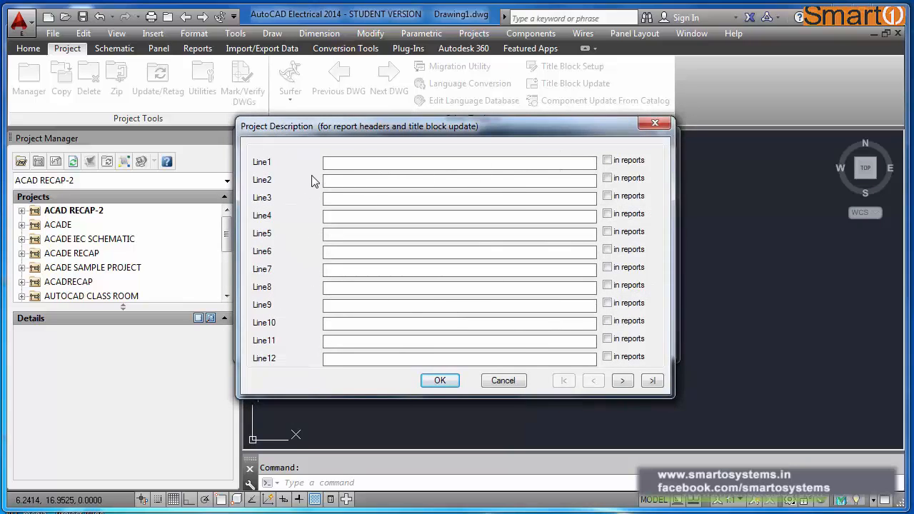
{"action": "left_click", "coordinate": [335, 163]}
{"action": "left_click_drag", "start_coordinate": [412, 130], "coordinate": [390, 134]}
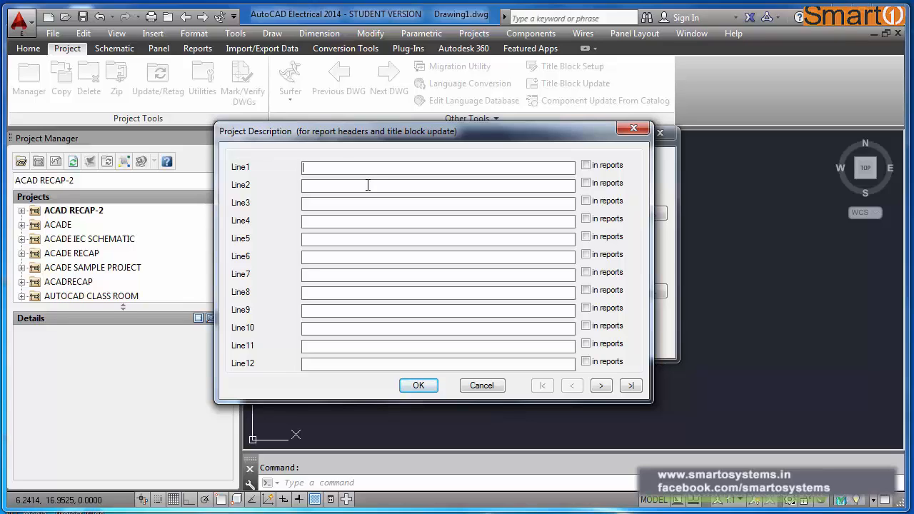
{"action": "type", "text": "AutoCAD Electr"}
{"action": "type", "text": "ical Tutorsil"}
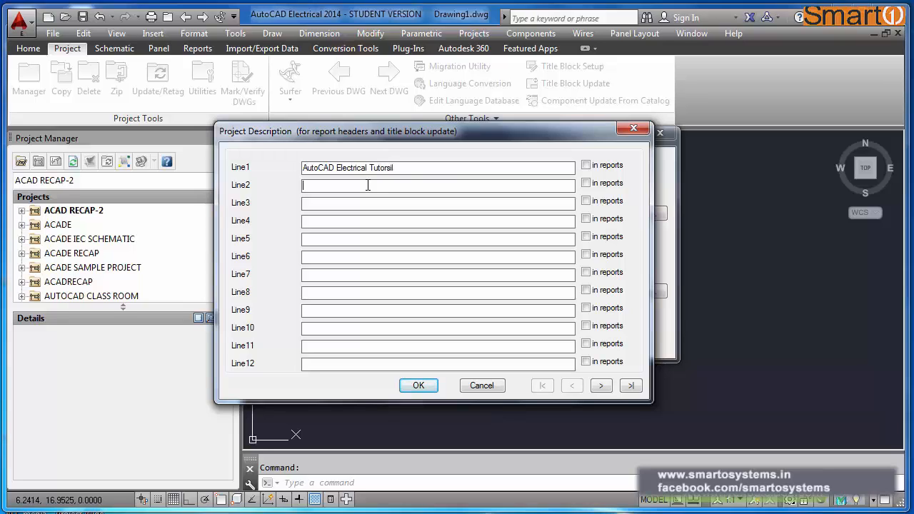
{"action": "left_click", "coordinate": [368, 185]}
{"action": "type", "text": "Project Manager"}
Step: Include description Line1 and Line2 in reports and accept the project descriptions
{"action": "left_click", "coordinate": [586, 165]}
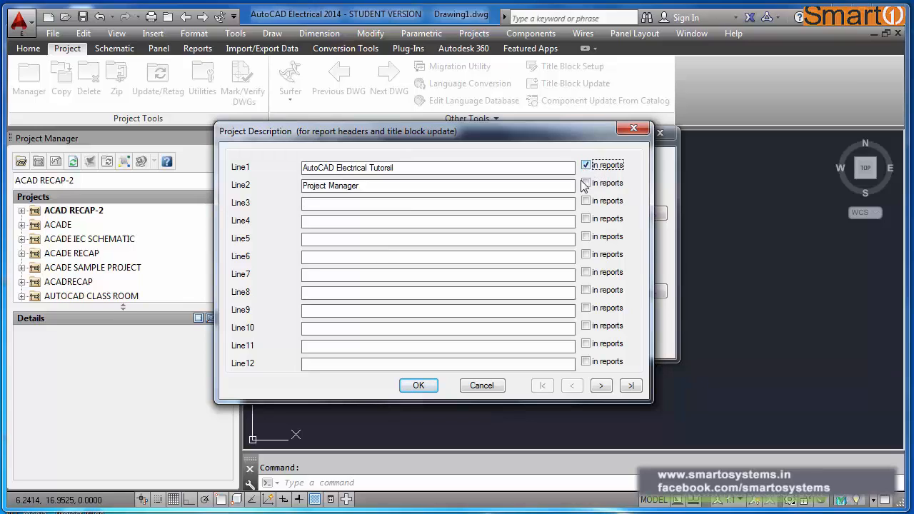
{"action": "left_click", "coordinate": [586, 183]}
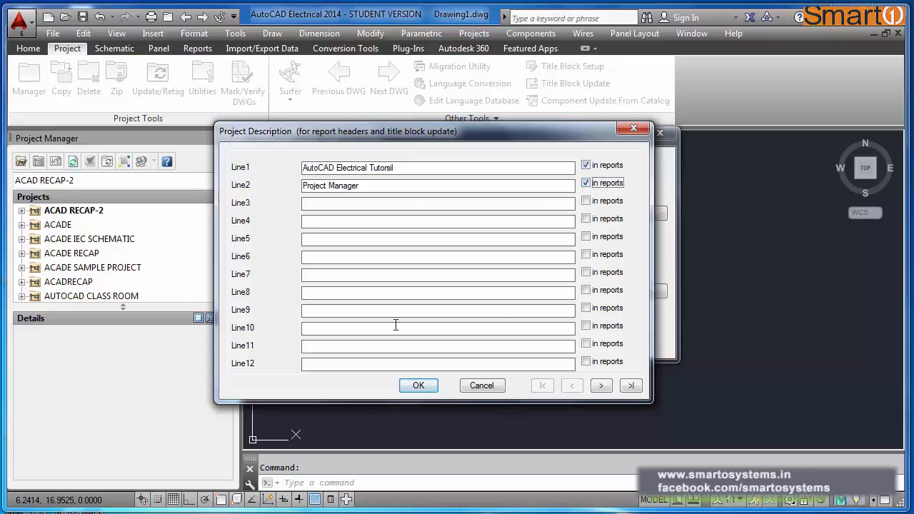
{"action": "left_click", "coordinate": [419, 385]}
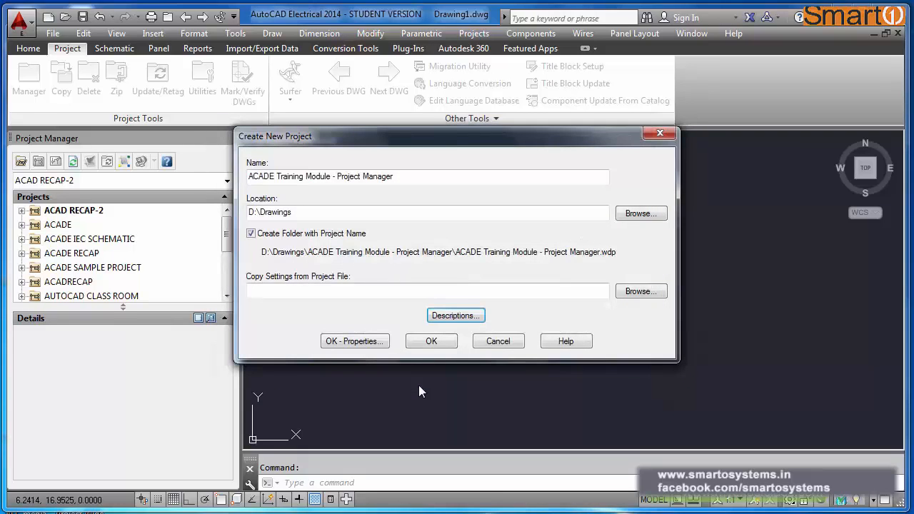
Step: Create the project with its properties opened, and expand the Schematic Libraries entry to review its library paths
{"action": "left_click", "coordinate": [355, 342]}
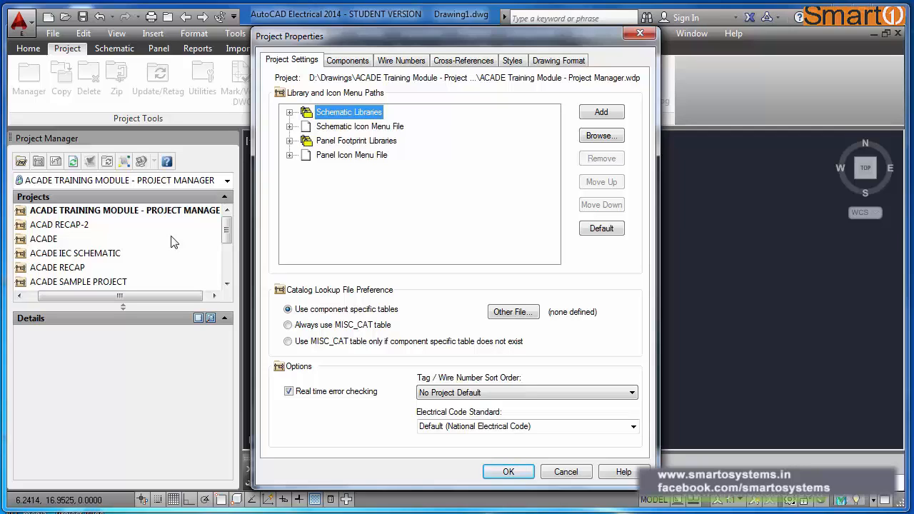
{"action": "left_click", "coordinate": [289, 113]}
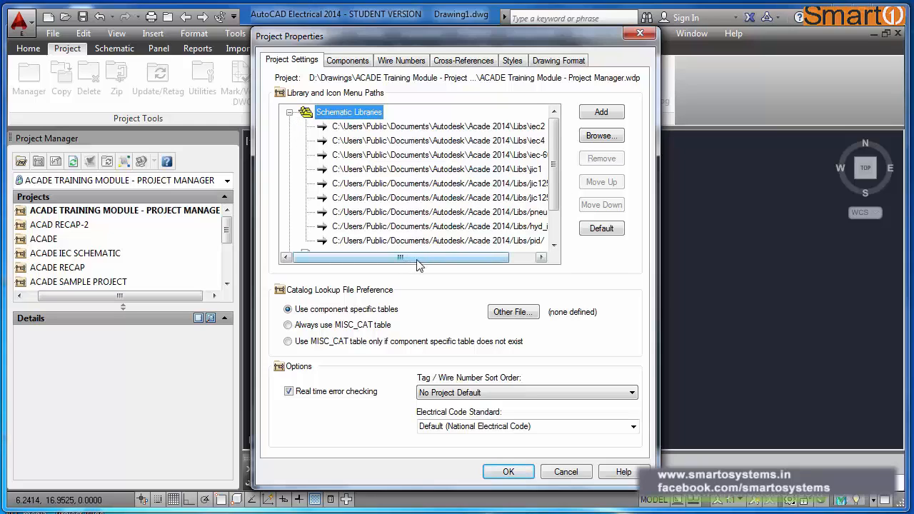
{"action": "left_click_drag", "start_coordinate": [416, 262], "coordinate": [443, 264]}
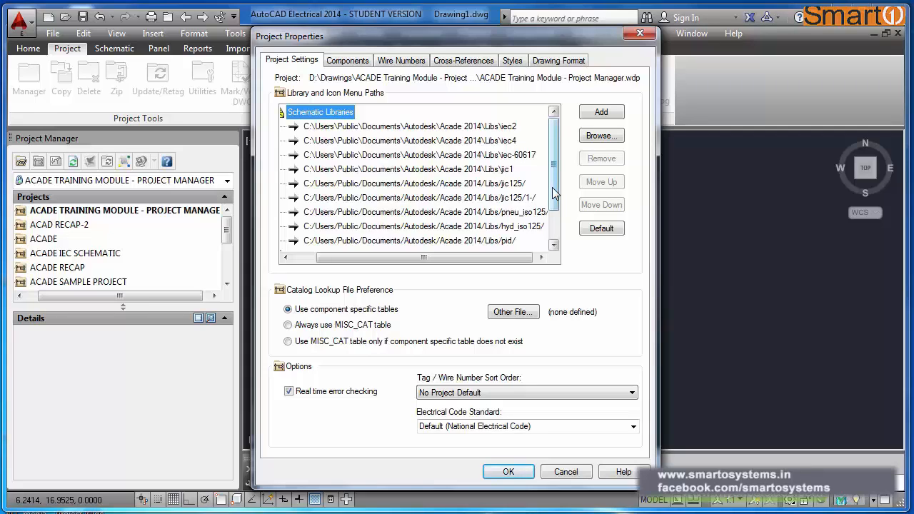
{"action": "mouse_move", "coordinate": [554, 193]}
{"action": "left_mouse_down"}
{"action": "mouse_move", "coordinate": [554, 205]}
{"action": "mouse_move", "coordinate": [555, 188]}
{"action": "left_mouse_up"}
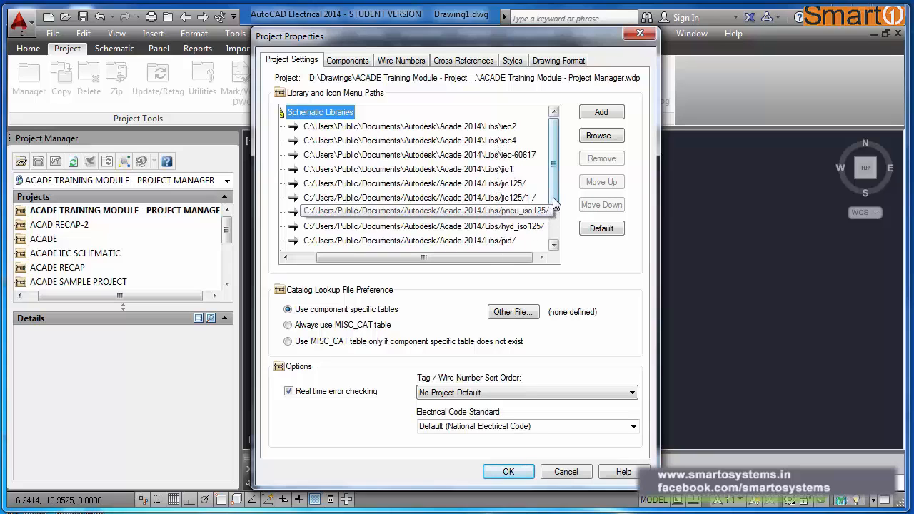
{"action": "left_click_drag", "start_coordinate": [555, 208], "coordinate": [553, 178]}
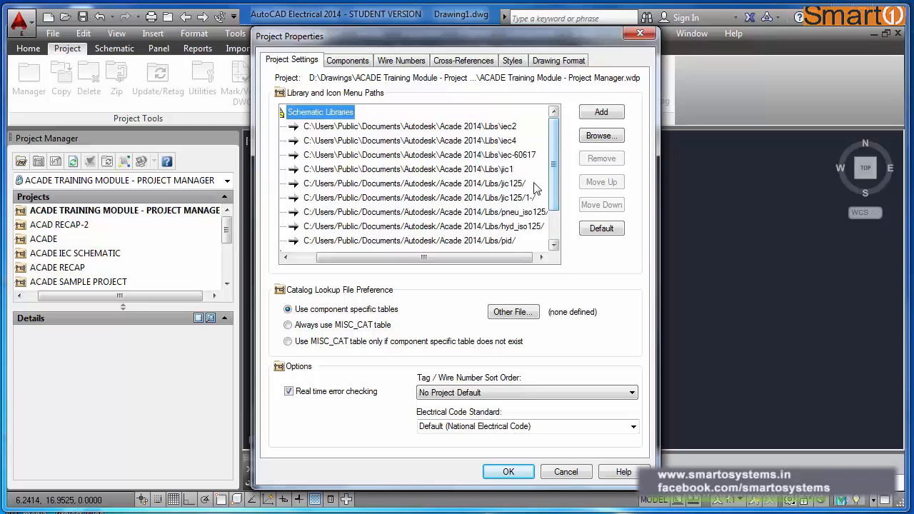
Step: Move the Libs/jic125/ path to the first place in the Schematic Libraries list
{"action": "left_click", "coordinate": [498, 184]}
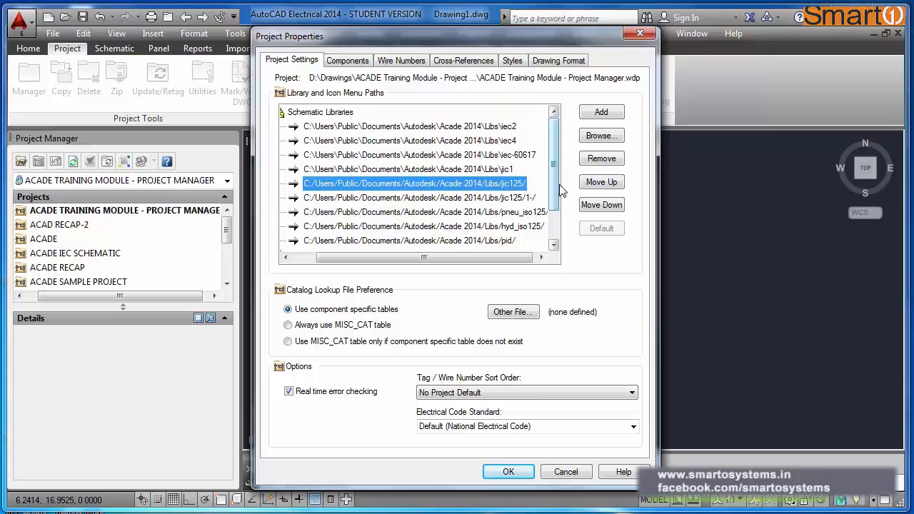
{"action": "left_click", "coordinate": [603, 183]}
{"action": "left_click", "coordinate": [602, 182]}
{"action": "left_click", "coordinate": [602, 183]}
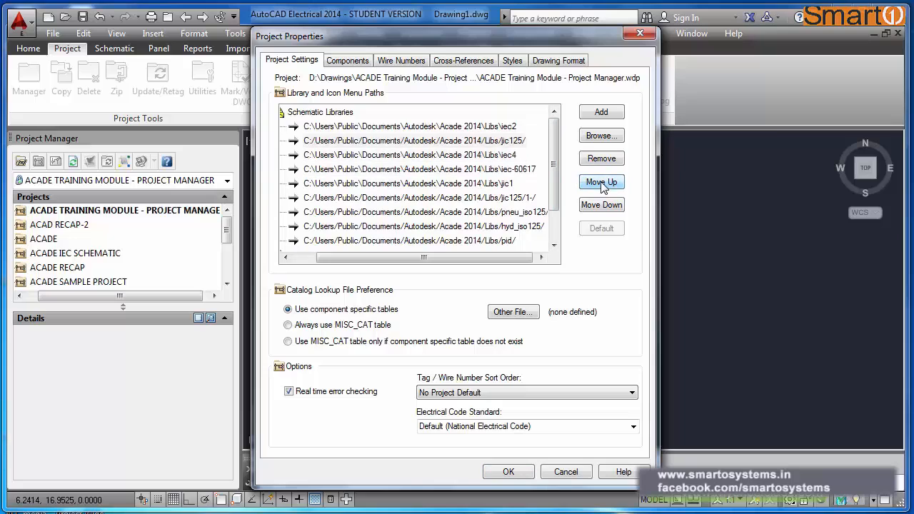
{"action": "left_click", "coordinate": [602, 183]}
Step: Move the Libs/jic125/1-/ path up to second place in the Schematic Libraries list
{"action": "left_click", "coordinate": [517, 199]}
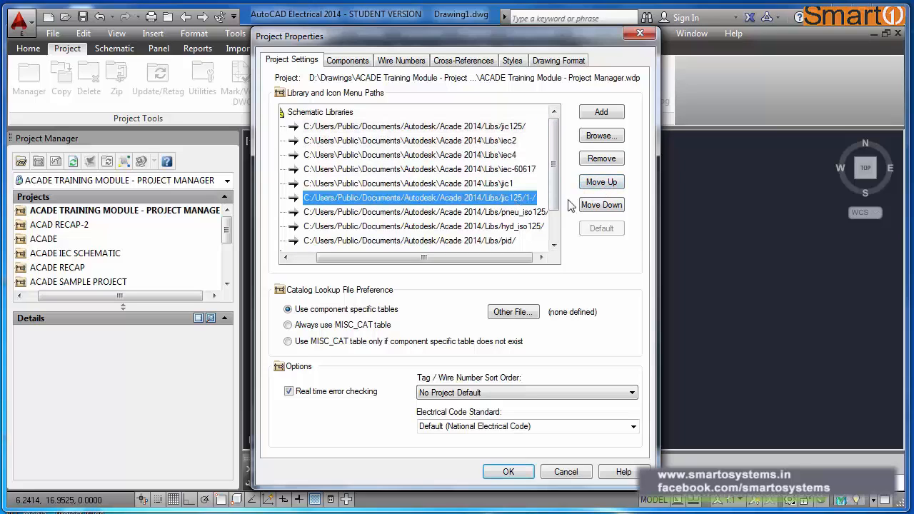
{"action": "left_click", "coordinate": [606, 184]}
{"action": "left_click", "coordinate": [605, 184]}
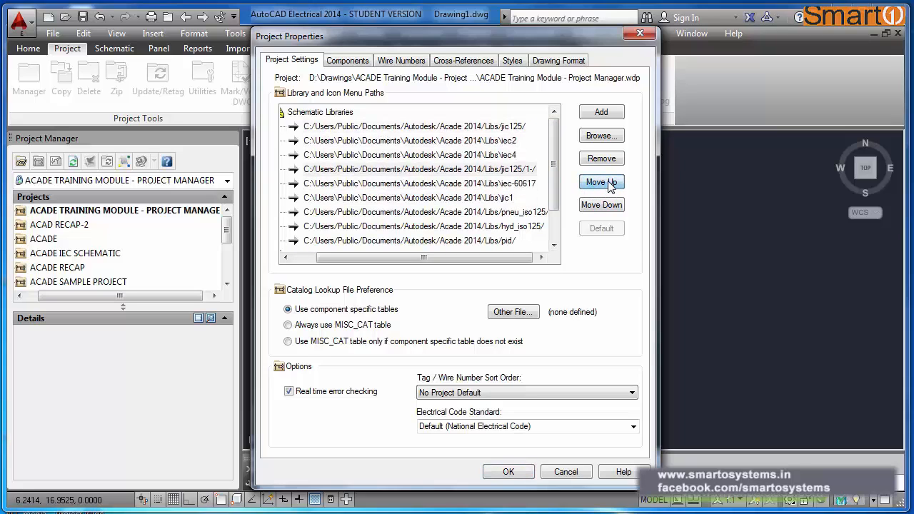
{"action": "left_click", "coordinate": [603, 183]}
{"action": "left_click", "coordinate": [601, 183]}
Step: Move the Libs\jic1 path to third place in the Schematic Libraries list, directly below Libs/jic125/1-/
{"action": "left_click", "coordinate": [515, 198]}
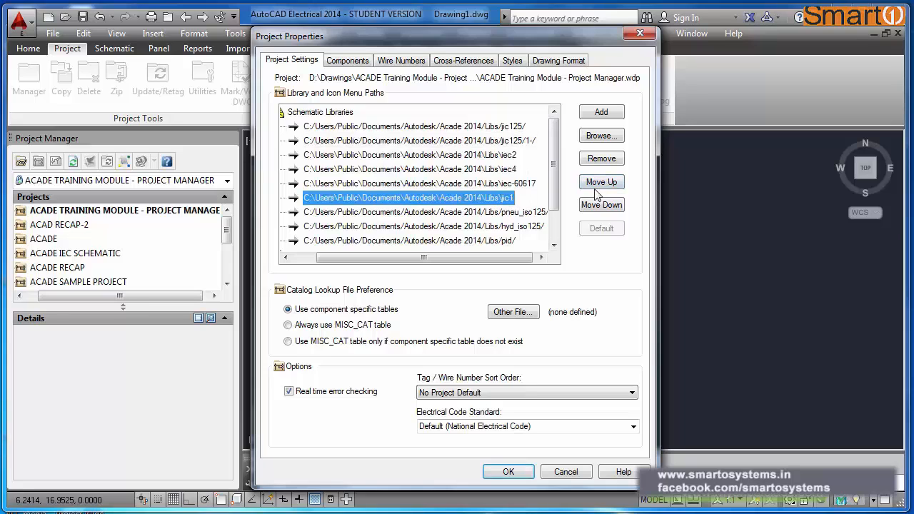
{"action": "left_click", "coordinate": [600, 184]}
{"action": "left_click", "coordinate": [600, 184]}
{"action": "left_click", "coordinate": [599, 185]}
{"action": "left_click", "coordinate": [600, 185]}
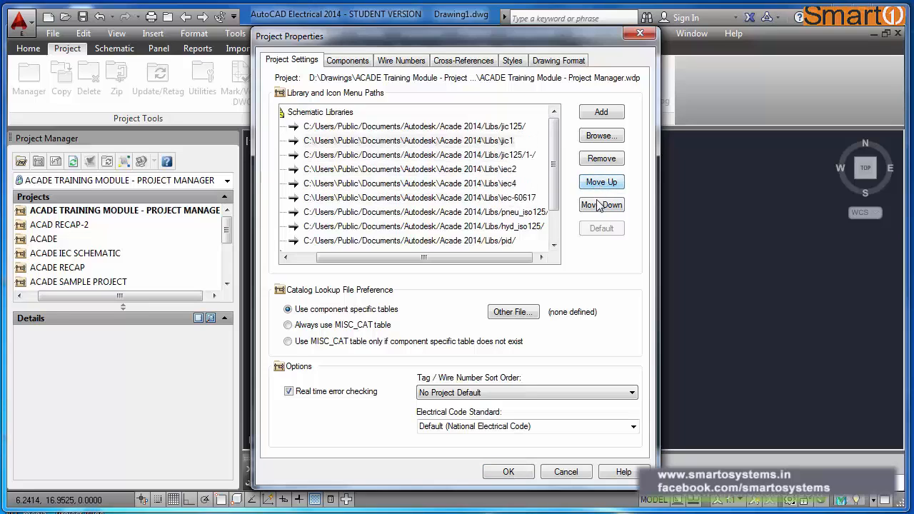
{"action": "left_click", "coordinate": [601, 206]}
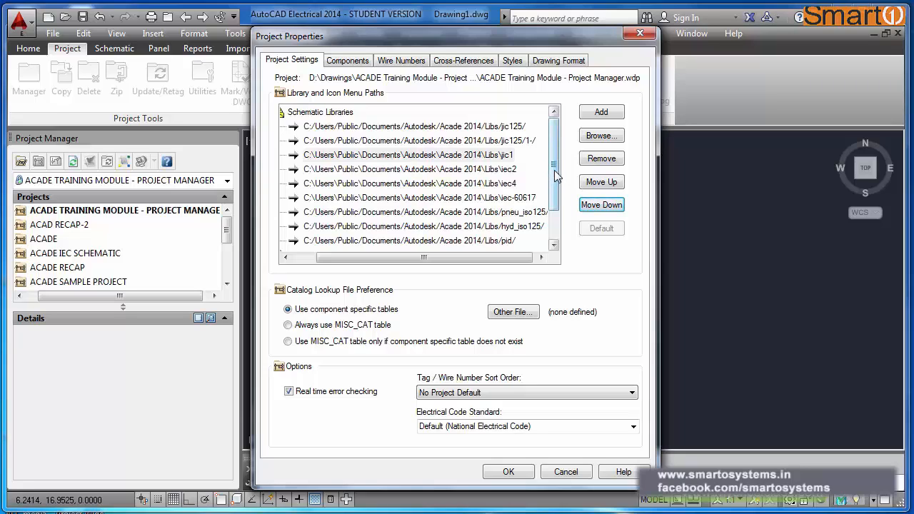
Step: Try to add a new path to the Schematic Libraries by browsing for its folder
{"action": "left_click", "coordinate": [483, 170]}
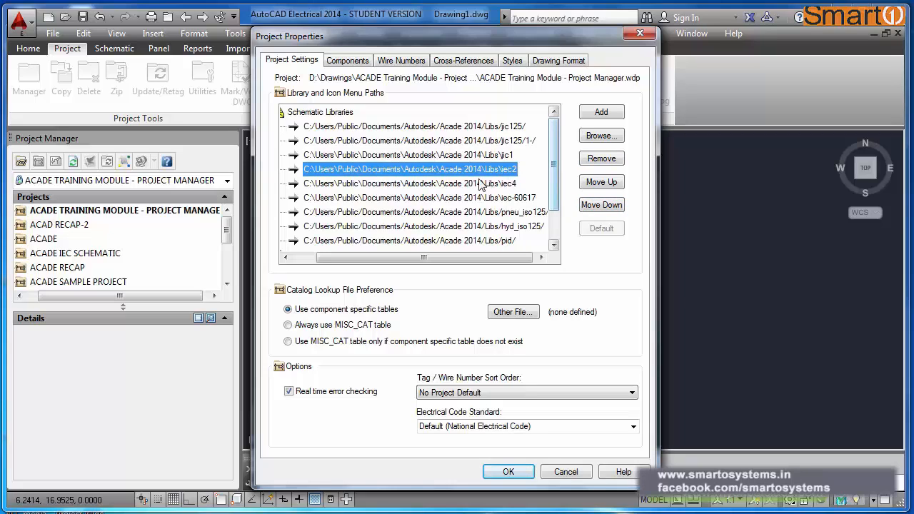
{"action": "left_click_drag", "start_coordinate": [556, 187], "coordinate": [557, 208]}
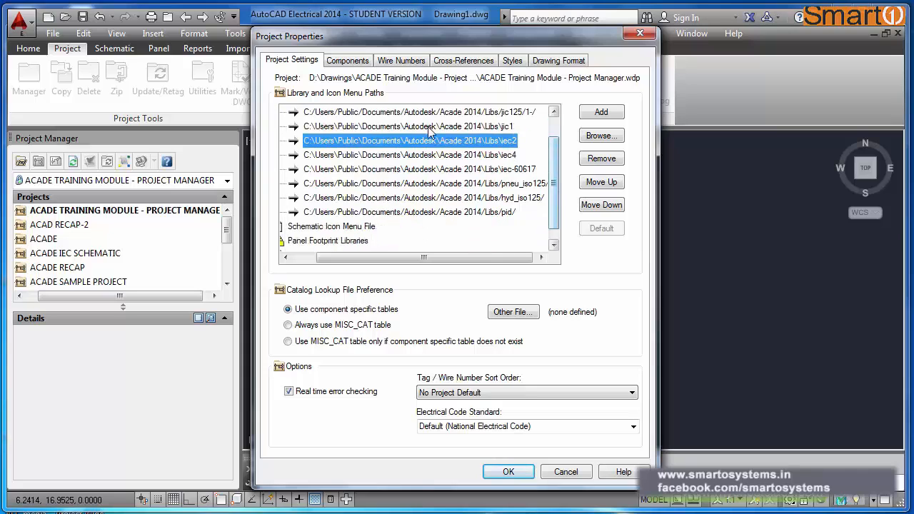
{"action": "left_click_drag", "start_coordinate": [422, 257], "coordinate": [397, 257]}
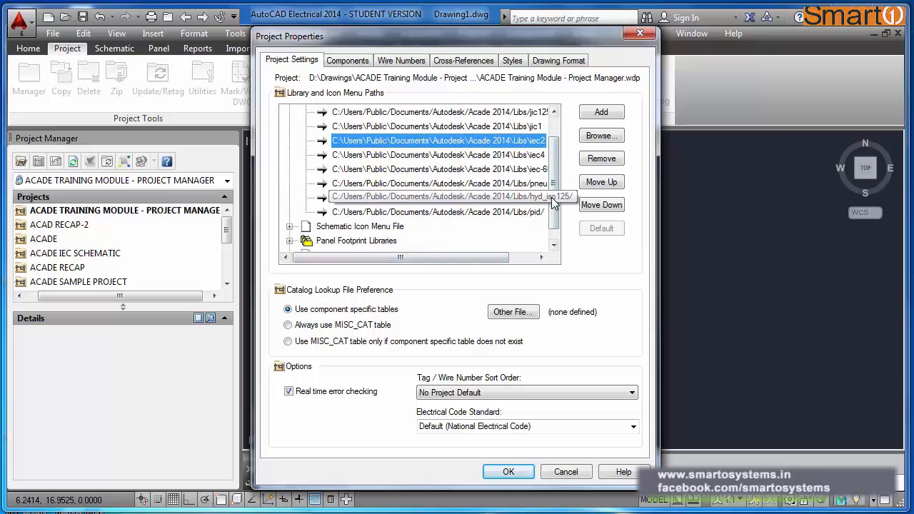
{"action": "left_click_drag", "start_coordinate": [554, 203], "coordinate": [555, 184]}
{"action": "left_click", "coordinate": [367, 113]}
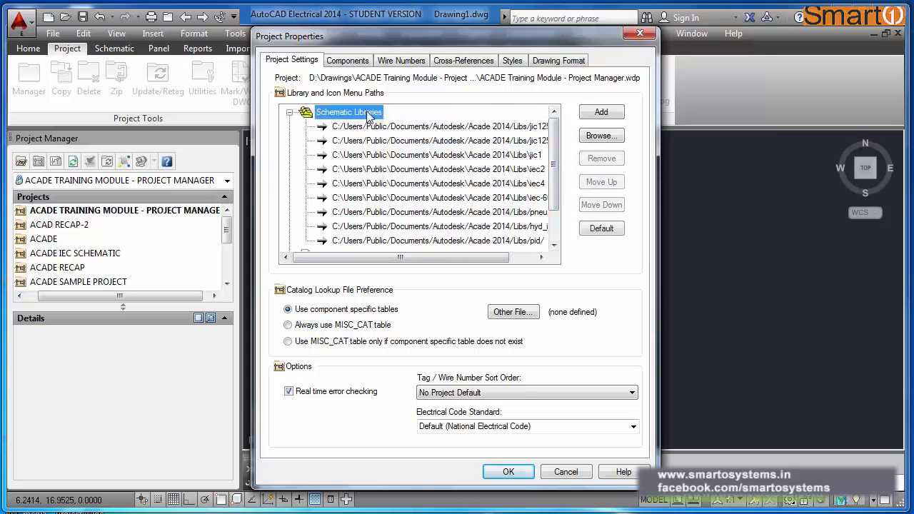
{"action": "left_click", "coordinate": [601, 112]}
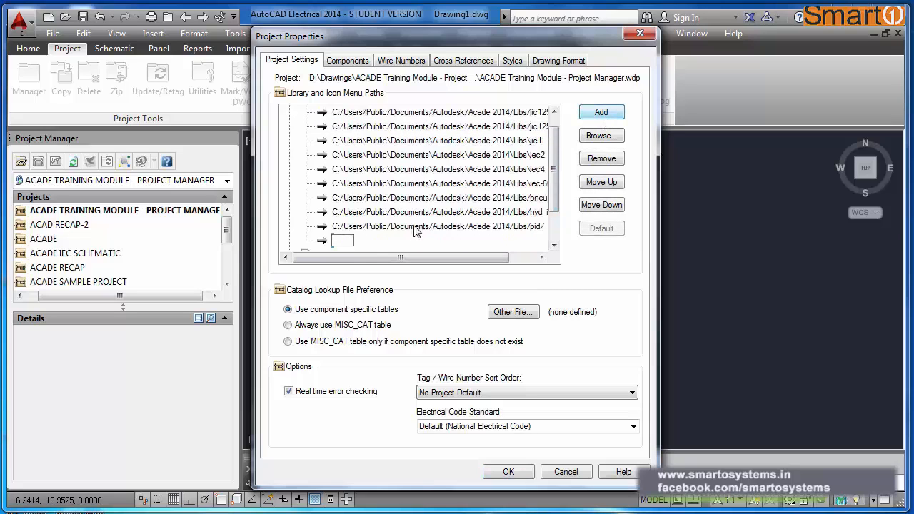
{"action": "left_click", "coordinate": [602, 136]}
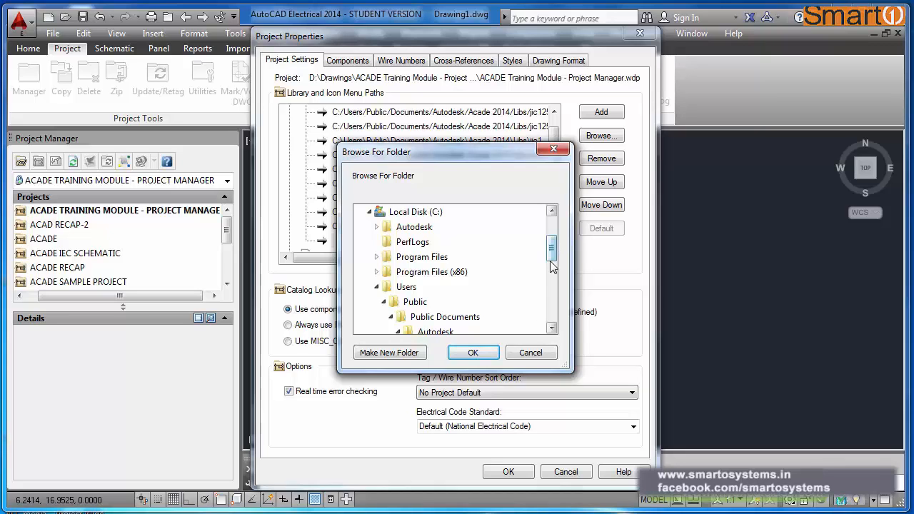
{"action": "left_click", "coordinate": [473, 353]}
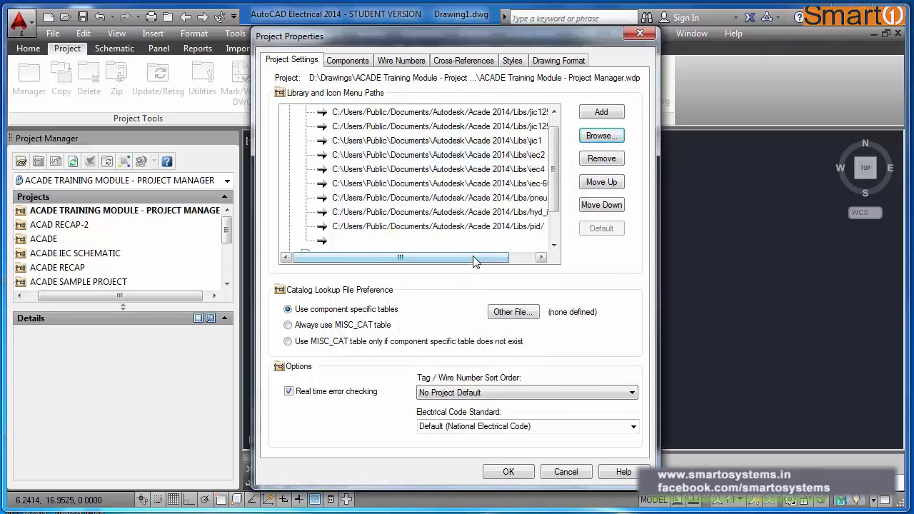
Step: Add another blank path entry under Schematic Libraries
{"action": "left_click_drag", "start_coordinate": [475, 261], "coordinate": [500, 263]}
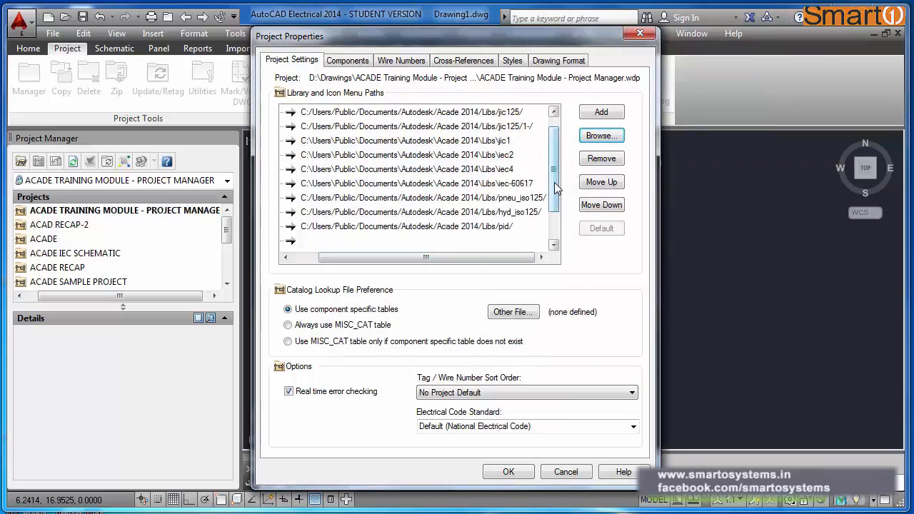
{"action": "left_click_drag", "start_coordinate": [558, 186], "coordinate": [557, 176]}
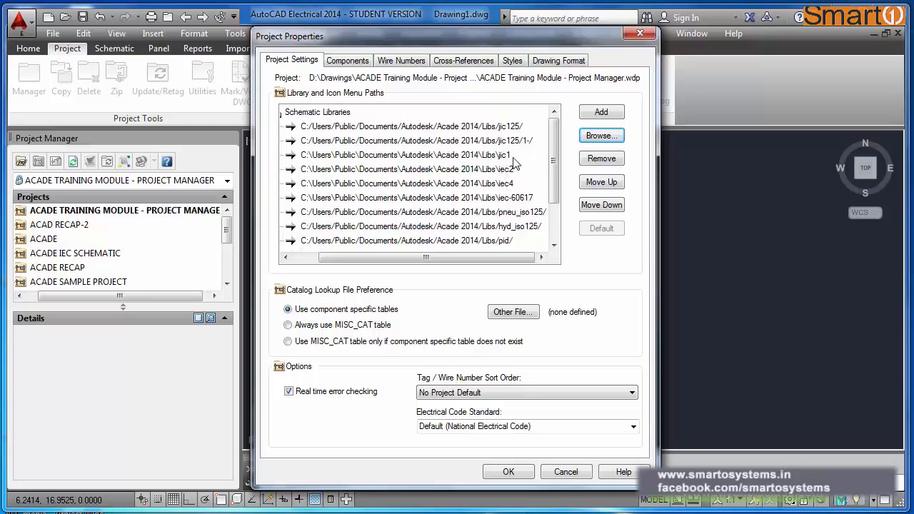
{"action": "left_click", "coordinate": [329, 114]}
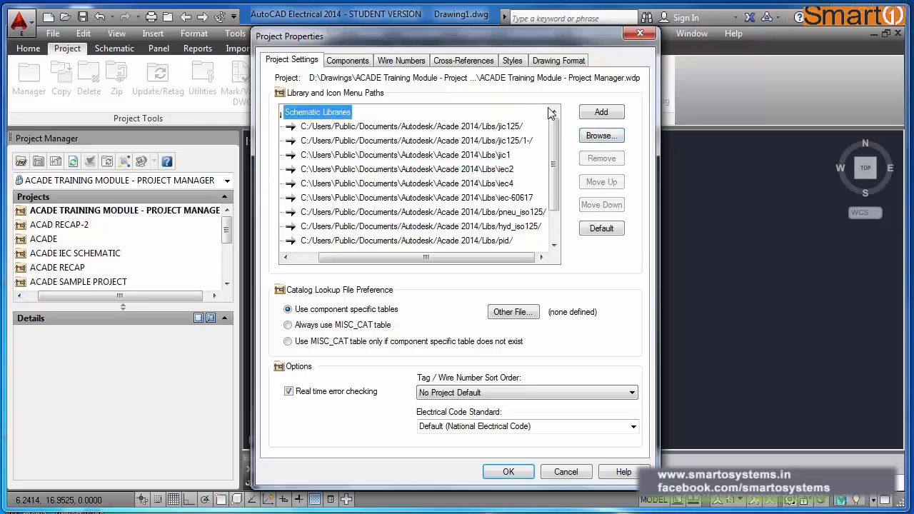
{"action": "left_click", "coordinate": [602, 113]}
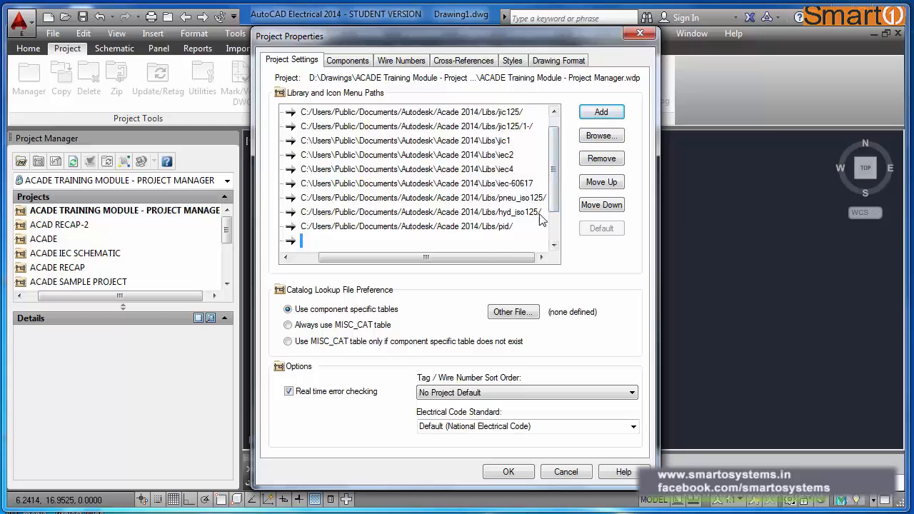
Step: Expand the Schematic Icon Menu File entry and examine the path of its menu file
{"action": "left_click_drag", "start_coordinate": [555, 216], "coordinate": [554, 233]}
{"action": "left_click_drag", "start_coordinate": [455, 259], "coordinate": [409, 264]}
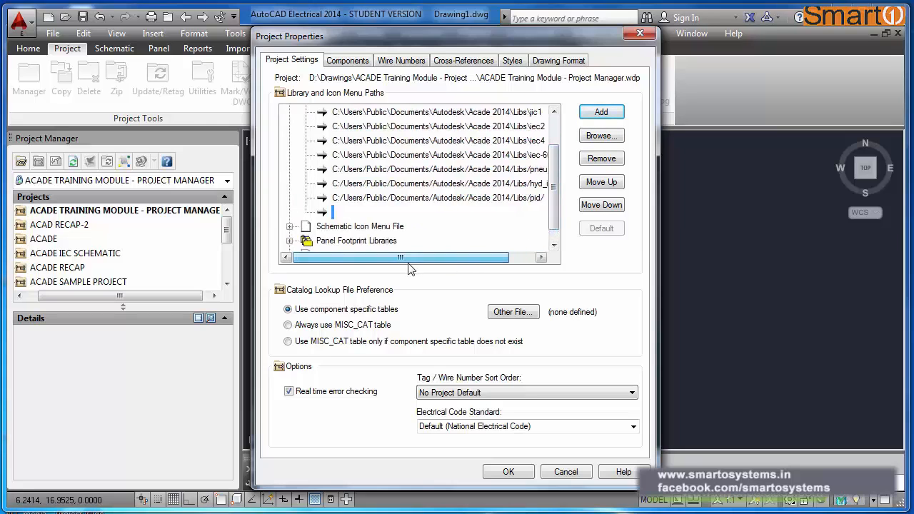
{"action": "left_click", "coordinate": [290, 227]}
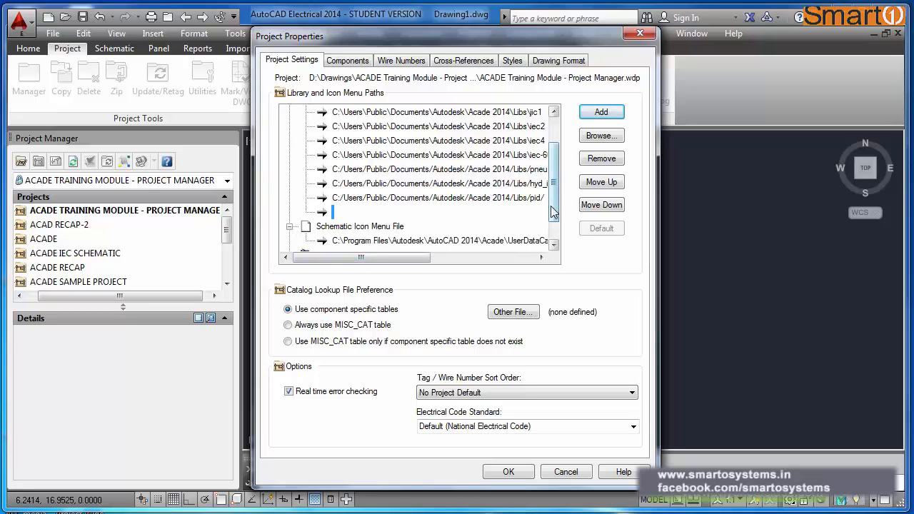
{"action": "left_click_drag", "start_coordinate": [551, 214], "coordinate": [550, 230]}
{"action": "left_click_drag", "start_coordinate": [395, 259], "coordinate": [423, 259]}
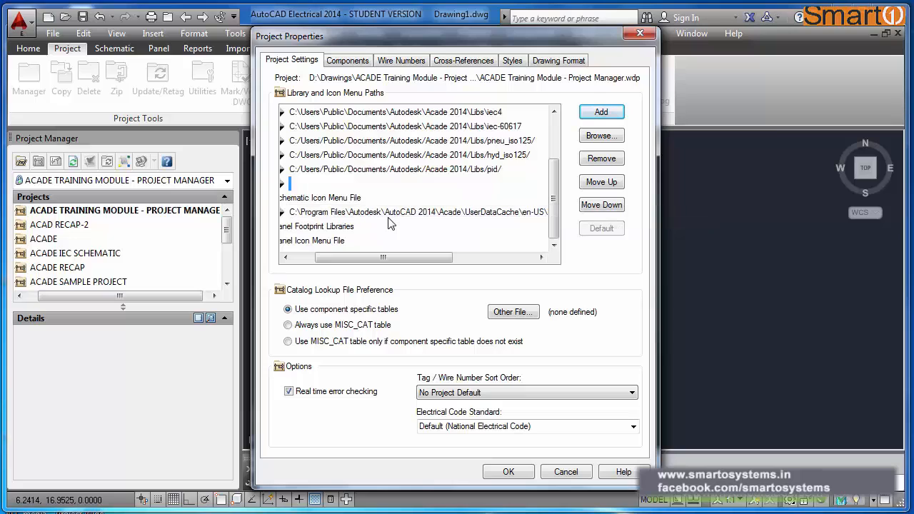
{"action": "scroll", "coordinate": [366, 243], "scroll_direction": "left", "scroll_amount": 3}
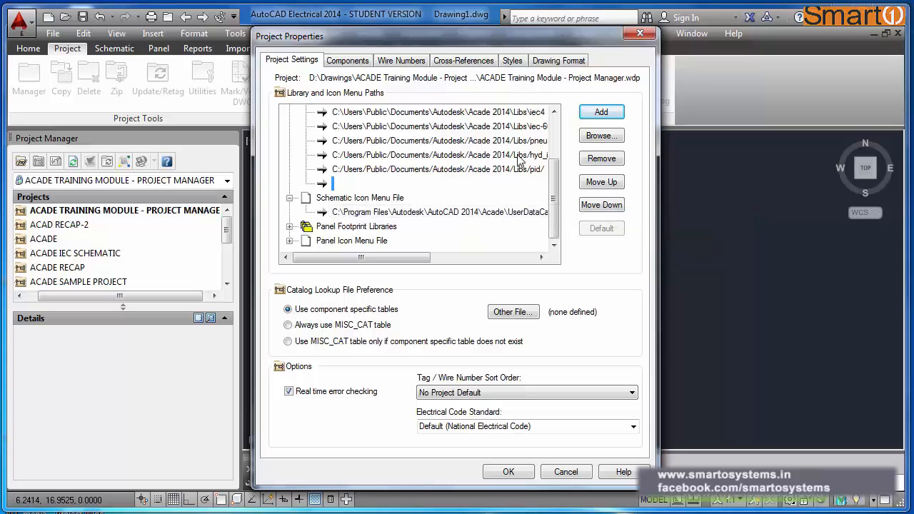
Step: Set the schematic icon menu file to ACE_JIC_MENU.DAT from the UserSupport folder and check the new path
{"action": "left_click", "coordinate": [397, 201]}
{"action": "left_click", "coordinate": [404, 213]}
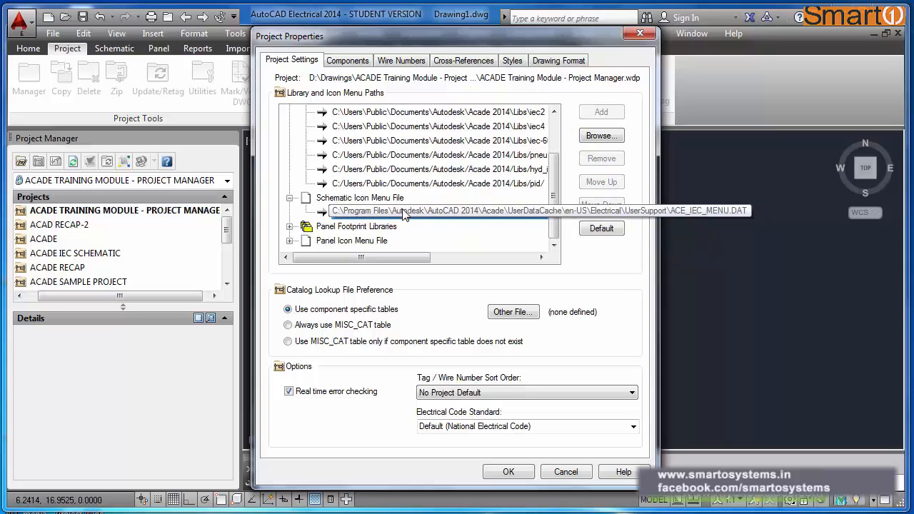
{"action": "left_click", "coordinate": [602, 136]}
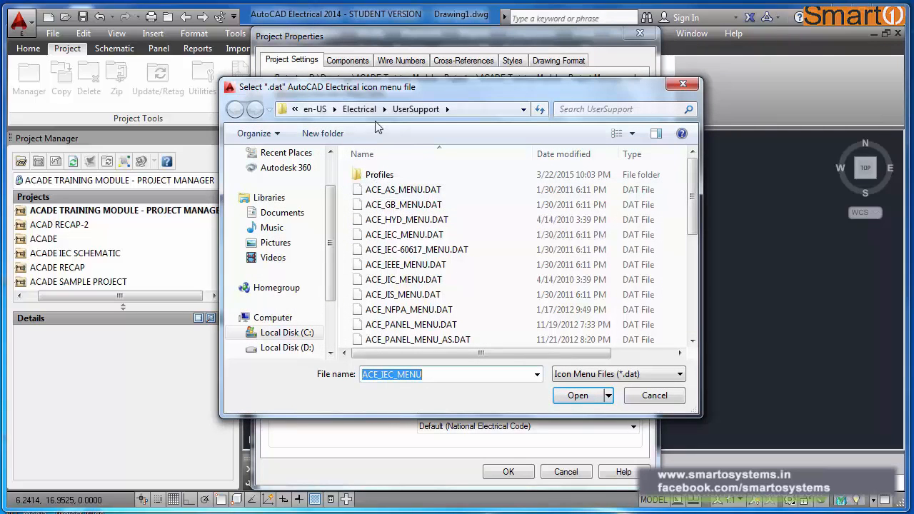
{"action": "left_click", "coordinate": [461, 111]}
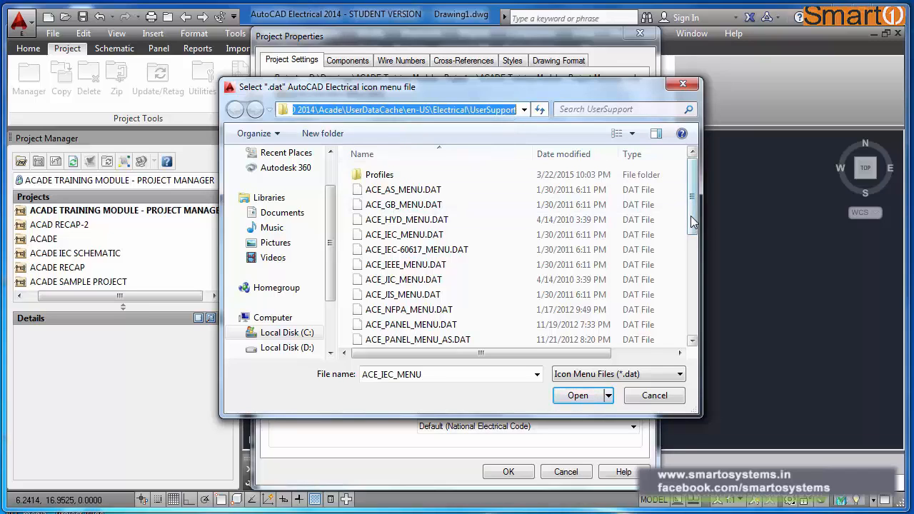
{"action": "left_click_drag", "start_coordinate": [691, 217], "coordinate": [679, 246]}
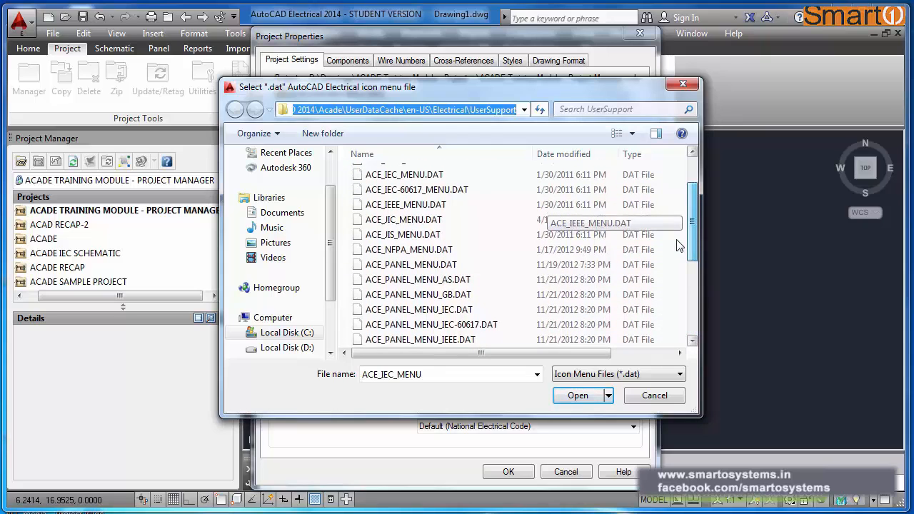
{"action": "left_click", "coordinate": [419, 221]}
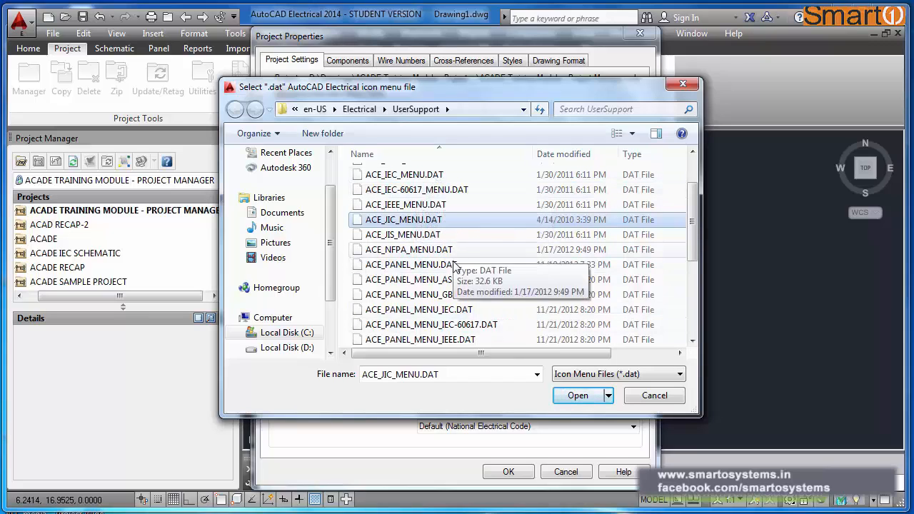
{"action": "left_click", "coordinate": [578, 395]}
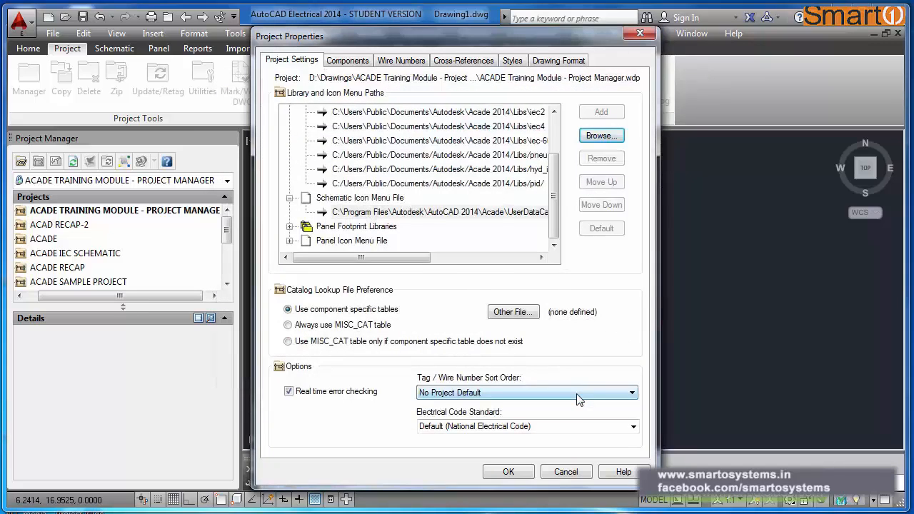
{"action": "left_click_drag", "start_coordinate": [431, 262], "coordinate": [519, 270]}
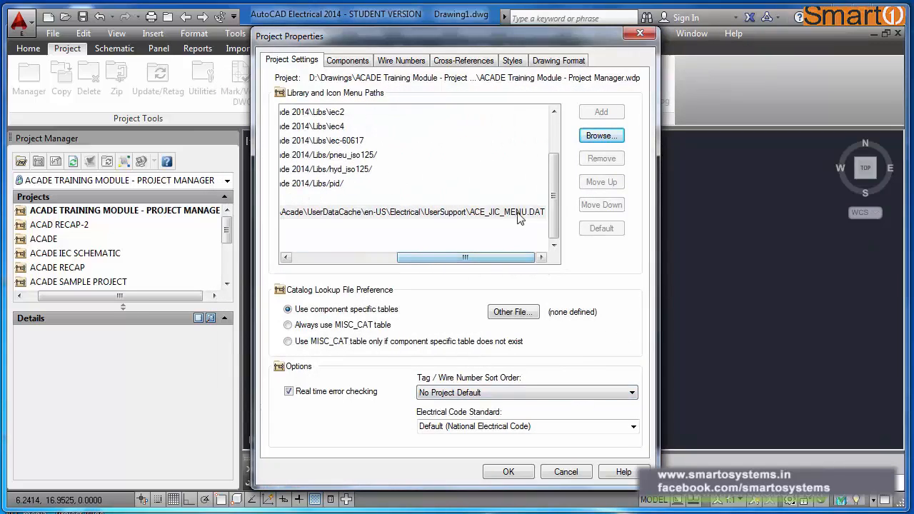
{"action": "left_click_drag", "start_coordinate": [525, 258], "coordinate": [379, 258]}
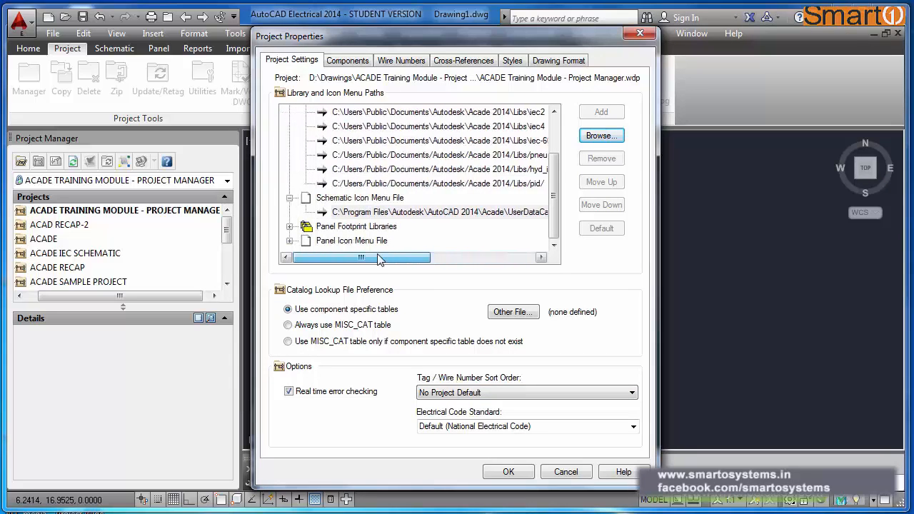
Step: Review the panel footprint entry, schematic library paths and schematic icon menu file in the project's library list
{"action": "left_click", "coordinate": [290, 226]}
{"action": "left_click", "coordinate": [290, 226]}
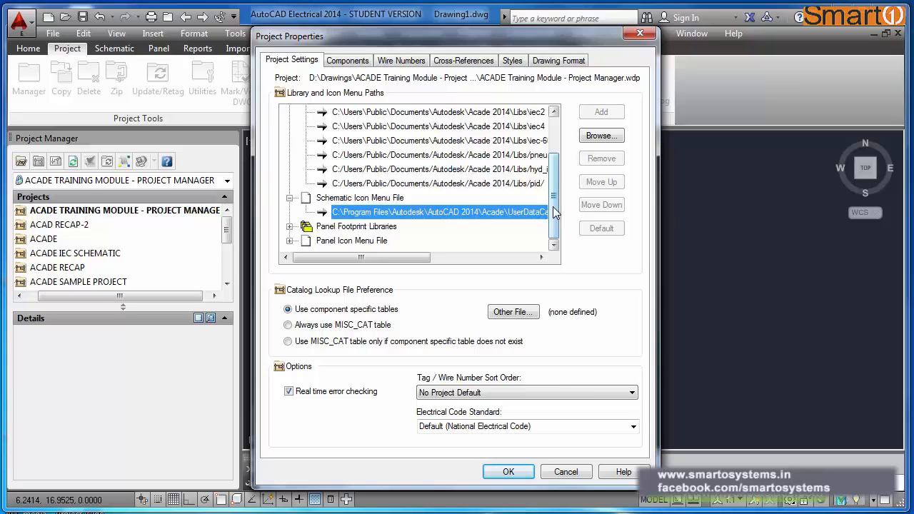
{"action": "left_click_drag", "start_coordinate": [554, 211], "coordinate": [557, 174]}
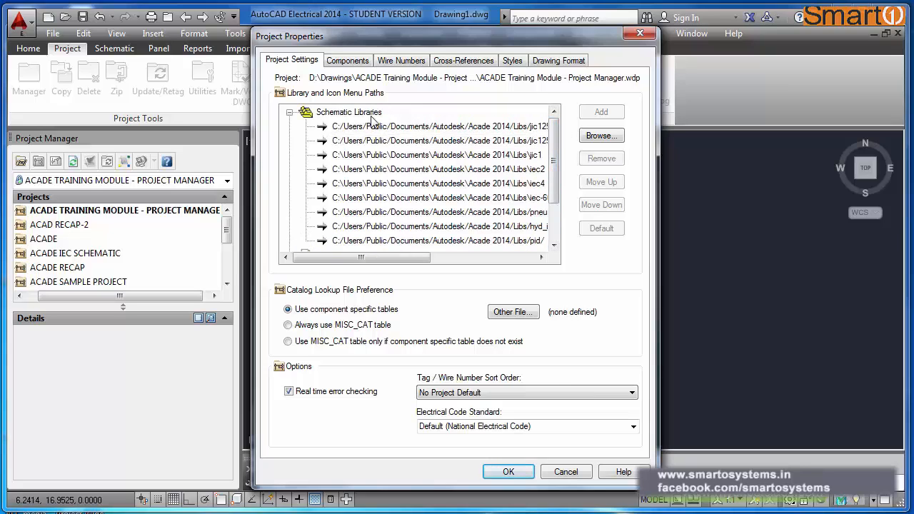
{"action": "left_click_drag", "start_coordinate": [556, 169], "coordinate": [562, 203]}
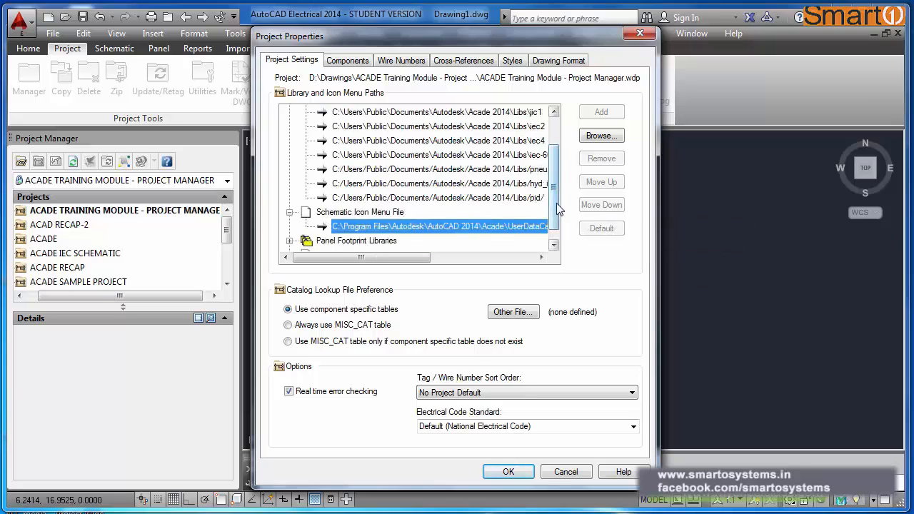
{"action": "left_click_drag", "start_coordinate": [555, 206], "coordinate": [556, 183]}
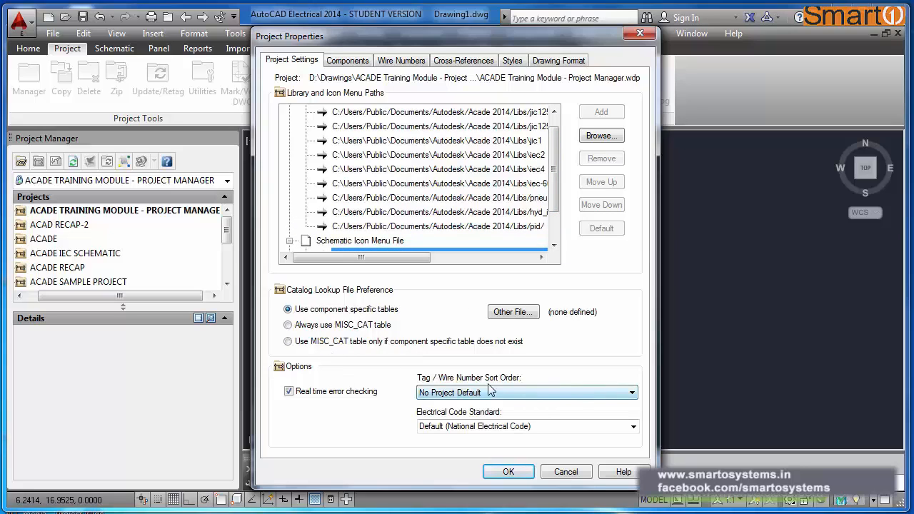
Step: Examine the project's component tag, wire number and cross-reference format settings
{"action": "left_click", "coordinate": [358, 61]}
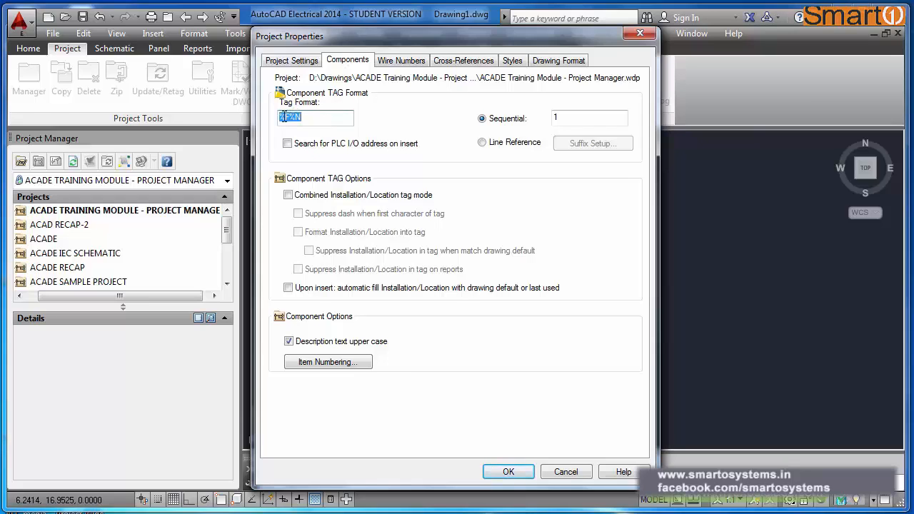
{"action": "left_click", "coordinate": [313, 119]}
{"action": "left_click", "coordinate": [408, 60]}
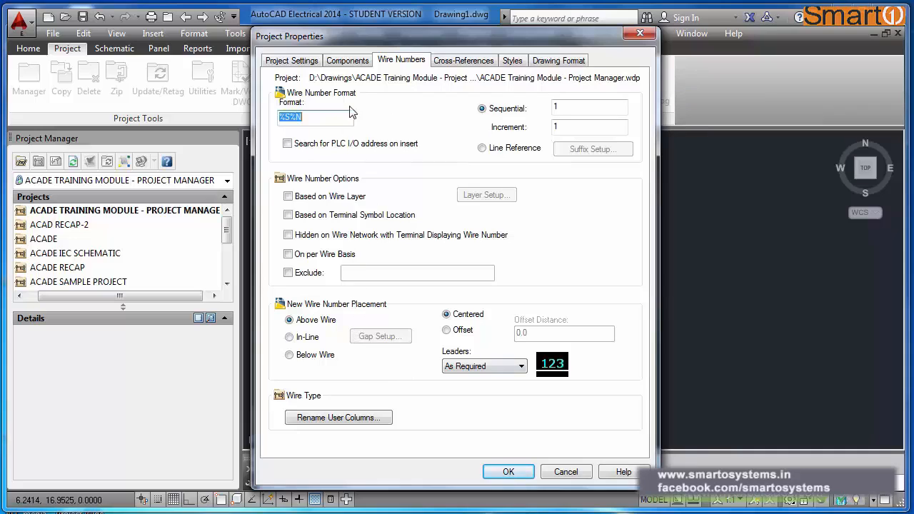
{"action": "left_click", "coordinate": [363, 63]}
{"action": "left_click", "coordinate": [402, 62]}
{"action": "left_click", "coordinate": [466, 62]}
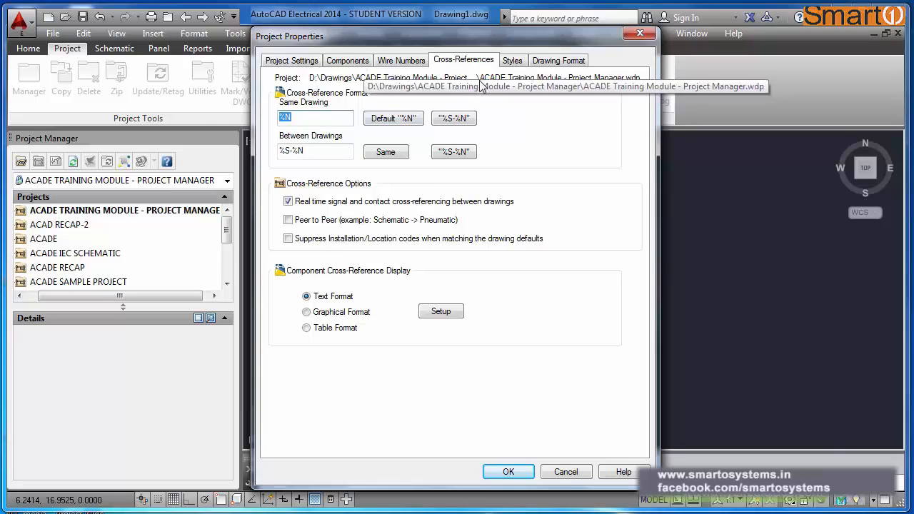
Step: Try the Gap and Solid wire cross styles for the project and return Wire Cross to Loop
{"action": "left_click", "coordinate": [511, 65]}
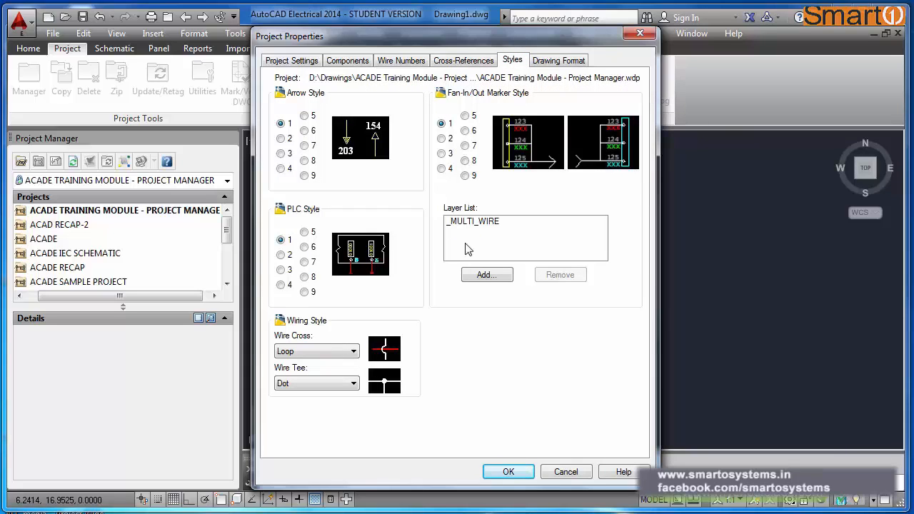
{"action": "left_click", "coordinate": [353, 352]}
{"action": "left_click", "coordinate": [307, 373]}
{"action": "left_click", "coordinate": [354, 353]}
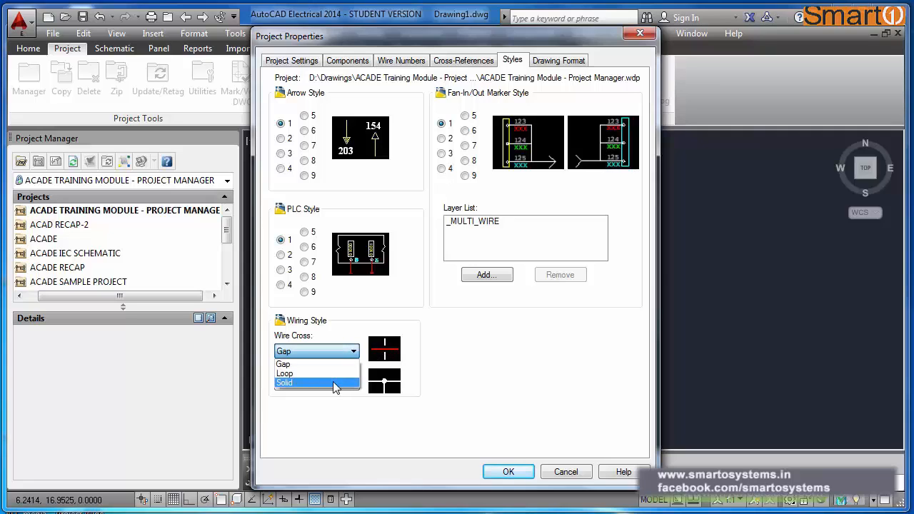
{"action": "left_click", "coordinate": [336, 383]}
{"action": "left_click", "coordinate": [355, 355]}
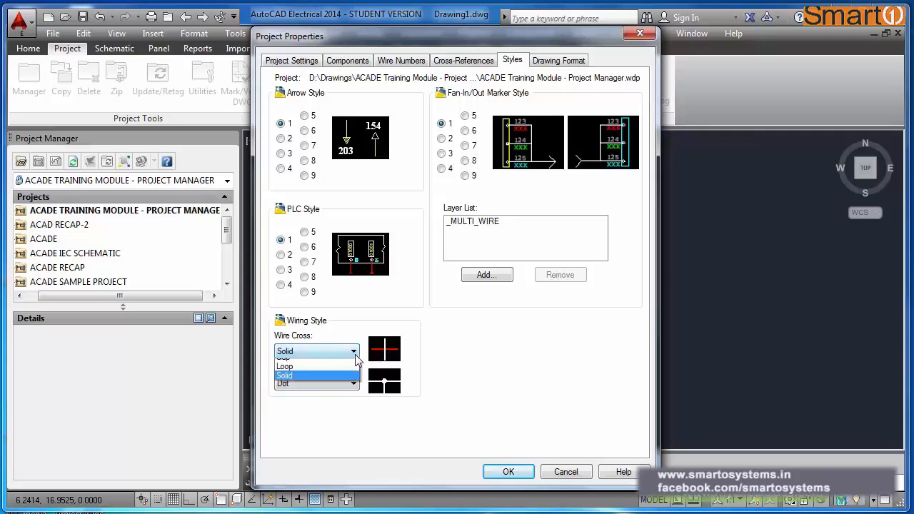
{"action": "left_click", "coordinate": [340, 365]}
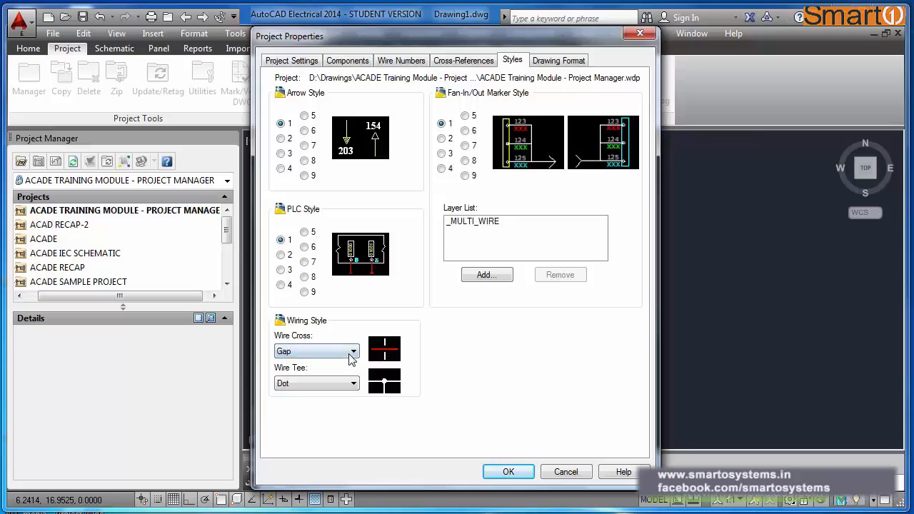
{"action": "left_click", "coordinate": [352, 351]}
{"action": "left_click", "coordinate": [343, 374]}
Step: Try the None, Angle 1 and Angle 2 wire tee styles and return Wire Tee to Dot
{"action": "left_click", "coordinate": [354, 385]}
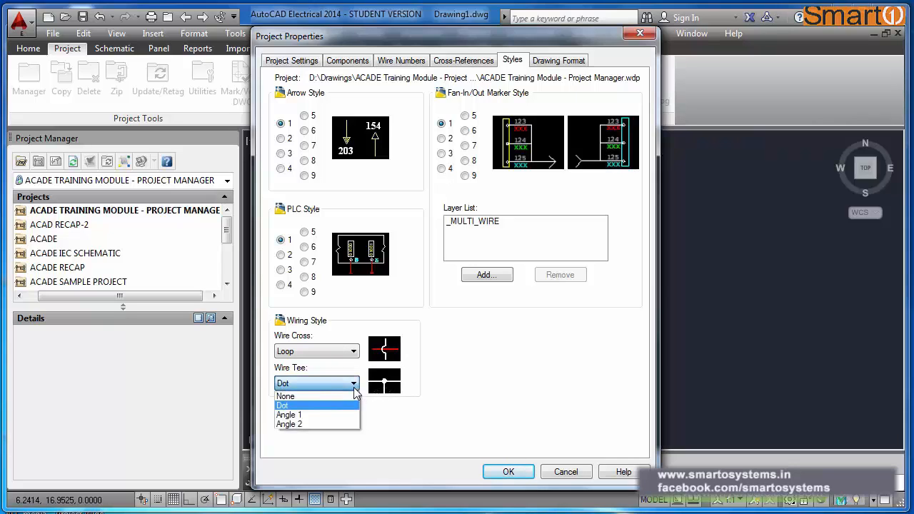
{"action": "left_click", "coordinate": [342, 397]}
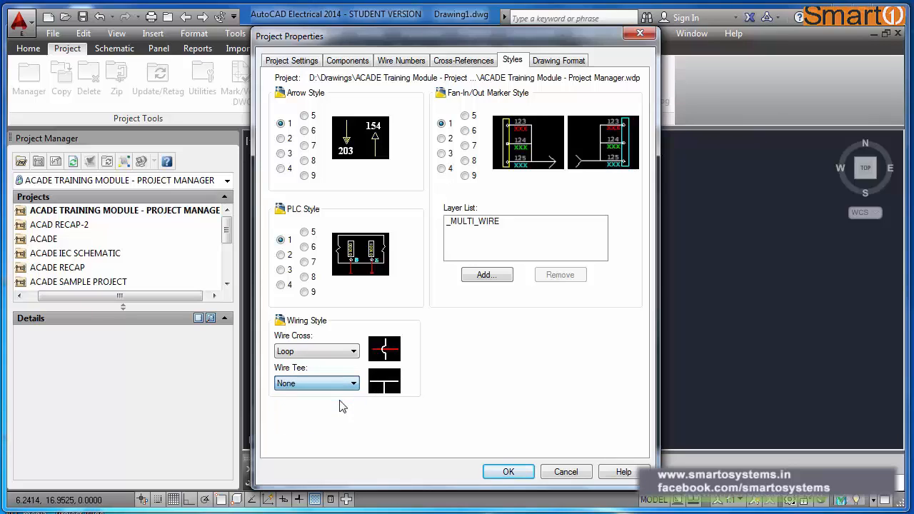
{"action": "left_click", "coordinate": [354, 383]}
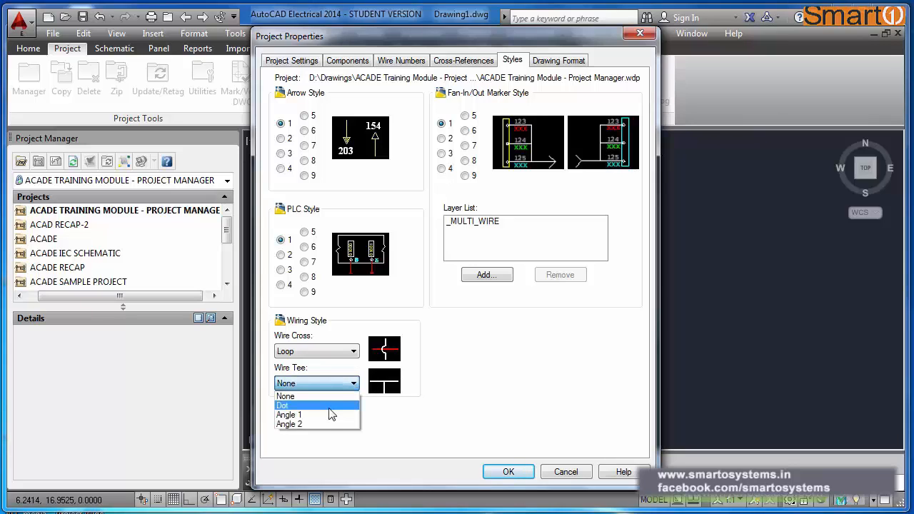
{"action": "left_click", "coordinate": [325, 414]}
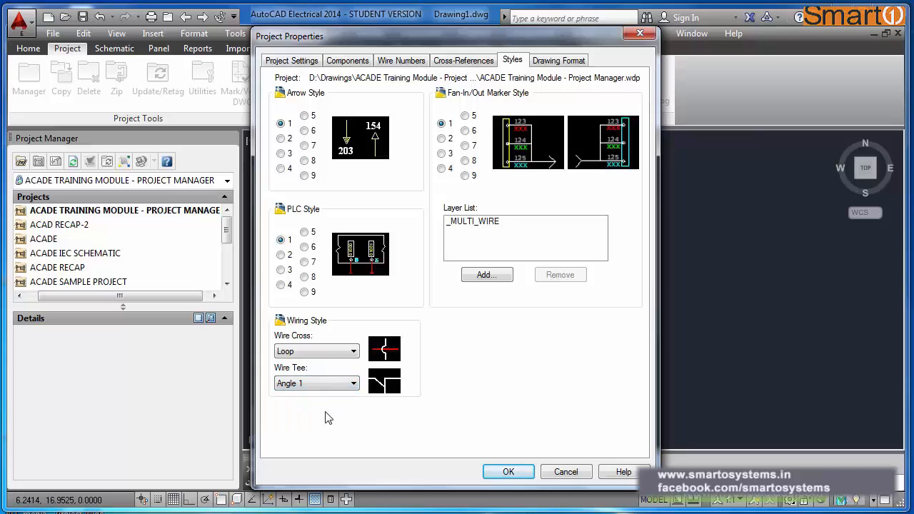
{"action": "left_click", "coordinate": [353, 384]}
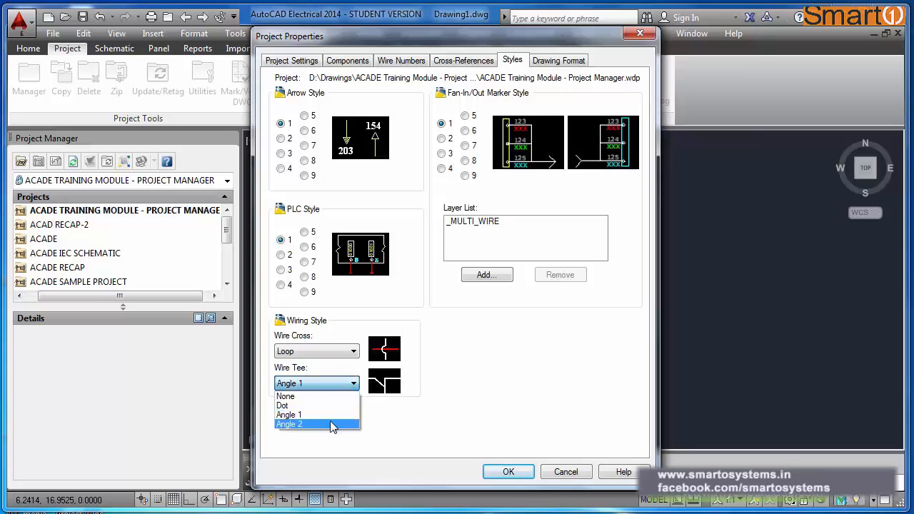
{"action": "left_click", "coordinate": [330, 424]}
{"action": "left_click", "coordinate": [354, 384]}
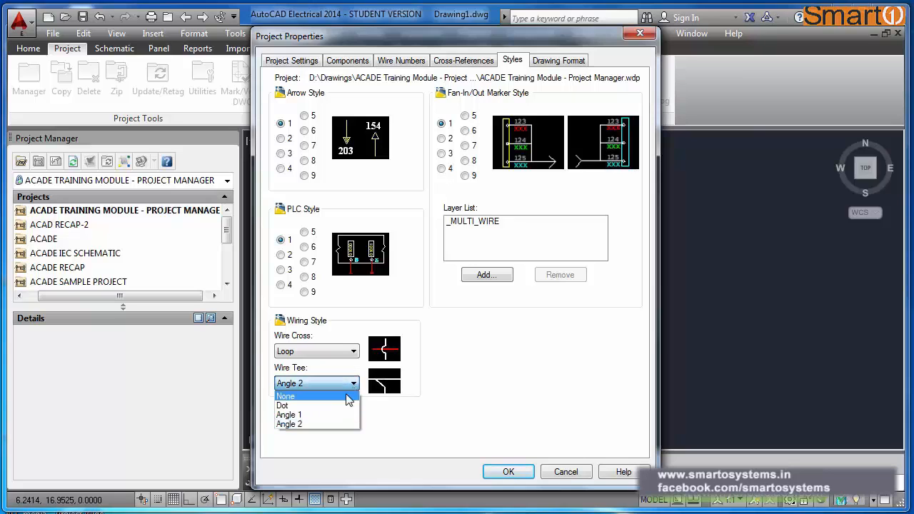
{"action": "left_click", "coordinate": [335, 405]}
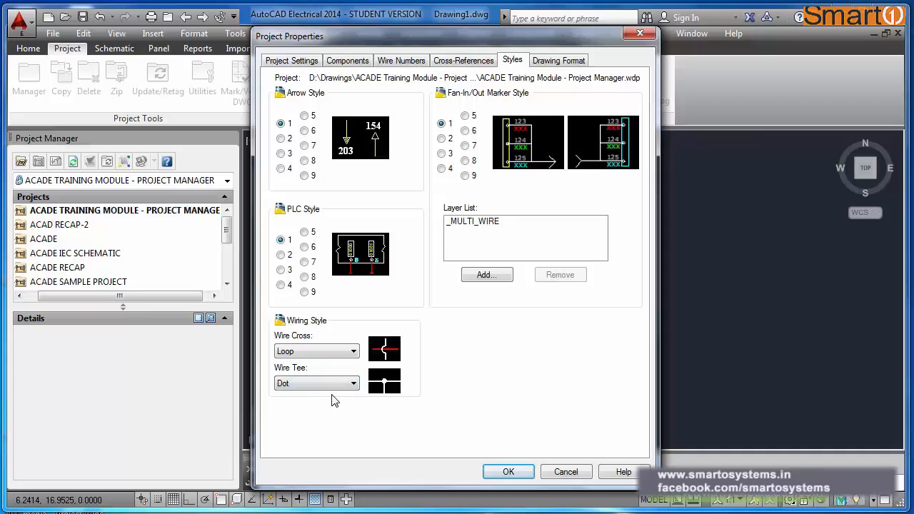
Step: Try Reference Numbers and X Zones as the drawing format referencing and return it to X-Y Grid
{"action": "left_click", "coordinate": [559, 61]}
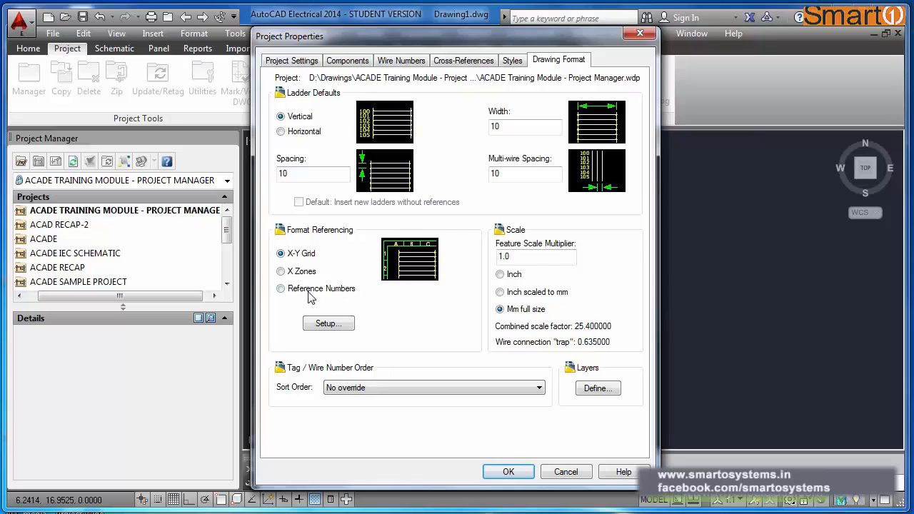
{"action": "left_click", "coordinate": [281, 289]}
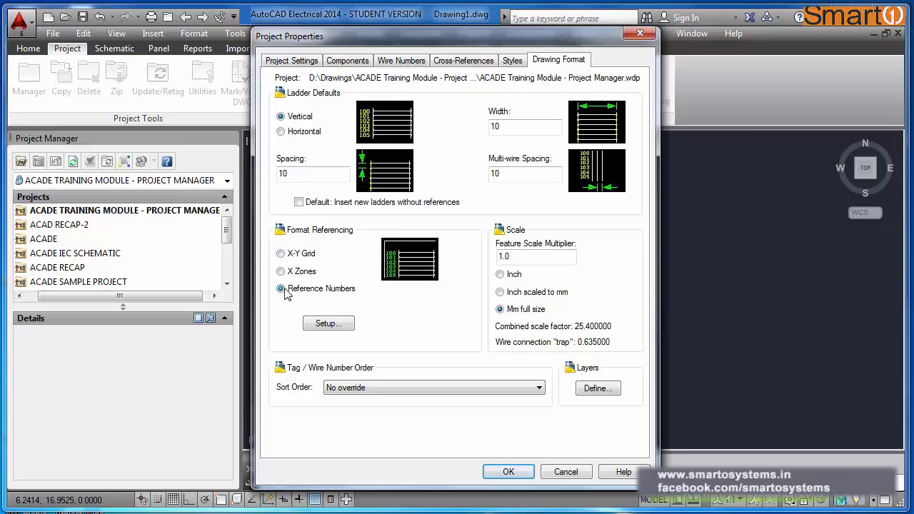
{"action": "left_click", "coordinate": [289, 274]}
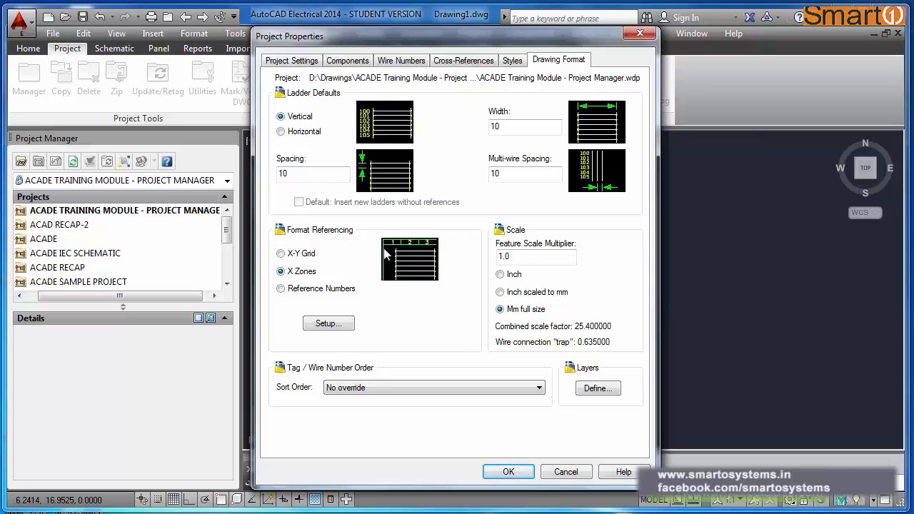
{"action": "left_click", "coordinate": [282, 255]}
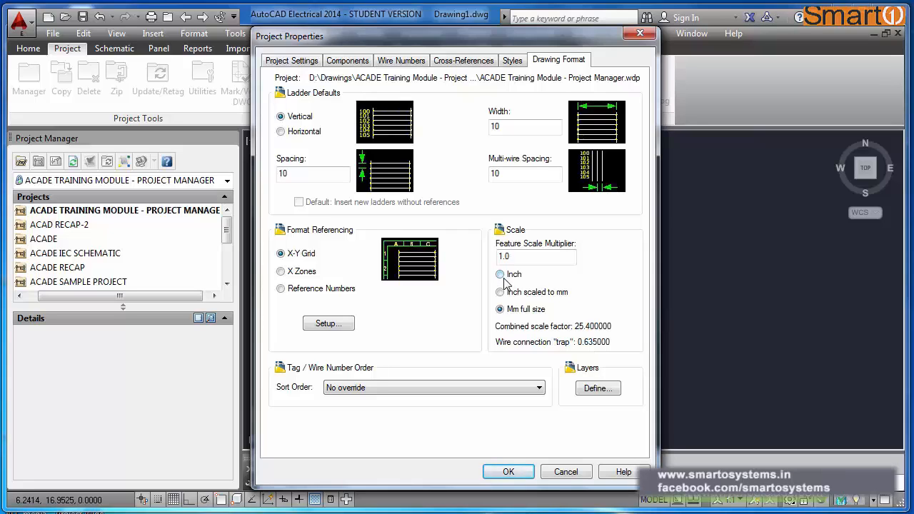
Step: Set the drawing scale to Inch and the format referencing to Reference Numbers
{"action": "left_click", "coordinate": [503, 278]}
{"action": "left_click", "coordinate": [283, 289]}
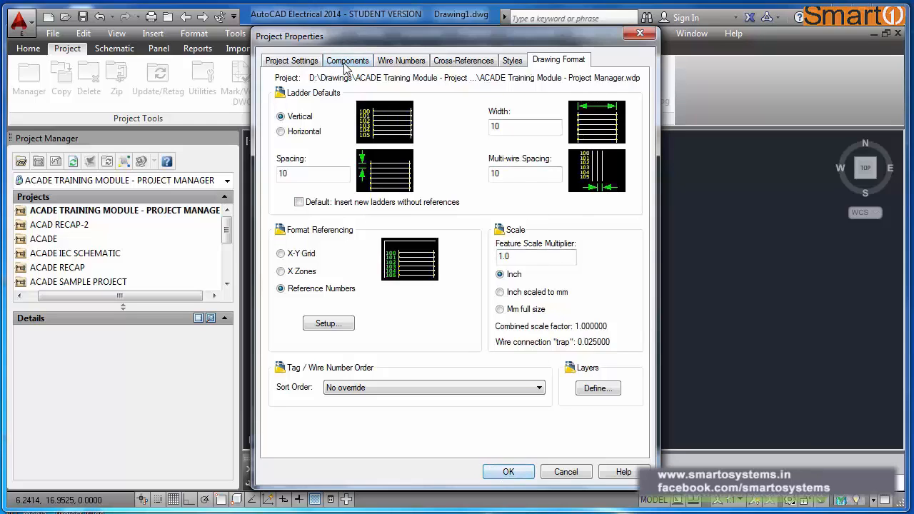
Step: Review the project properties from the project settings through components, wire numbers, cross-references, styles and drawing format
{"action": "left_click", "coordinate": [311, 67]}
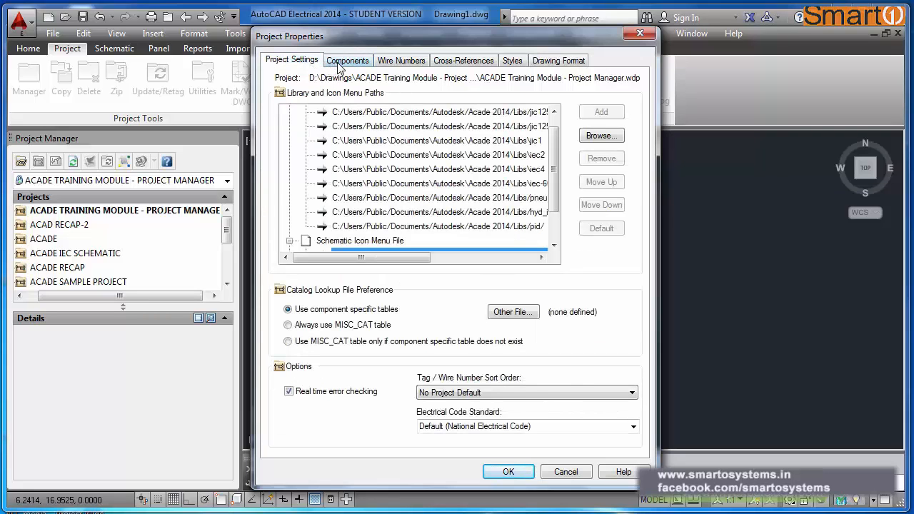
{"action": "left_click", "coordinate": [342, 63]}
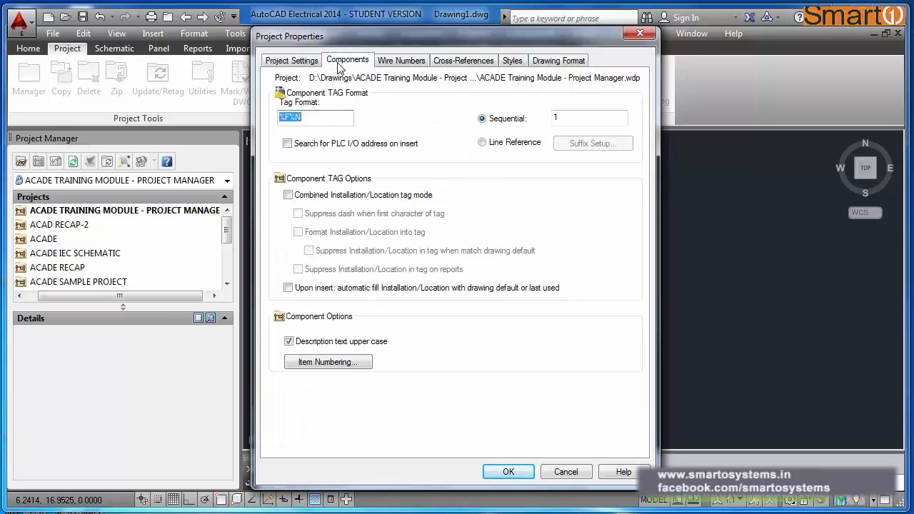
{"action": "left_click", "coordinate": [404, 65]}
{"action": "left_click", "coordinate": [465, 63]}
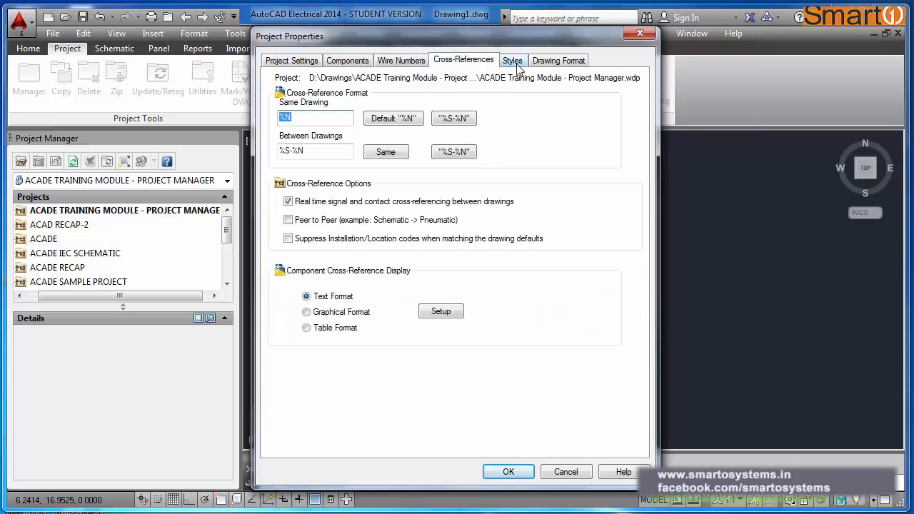
{"action": "left_click", "coordinate": [518, 64]}
{"action": "left_click", "coordinate": [553, 63]}
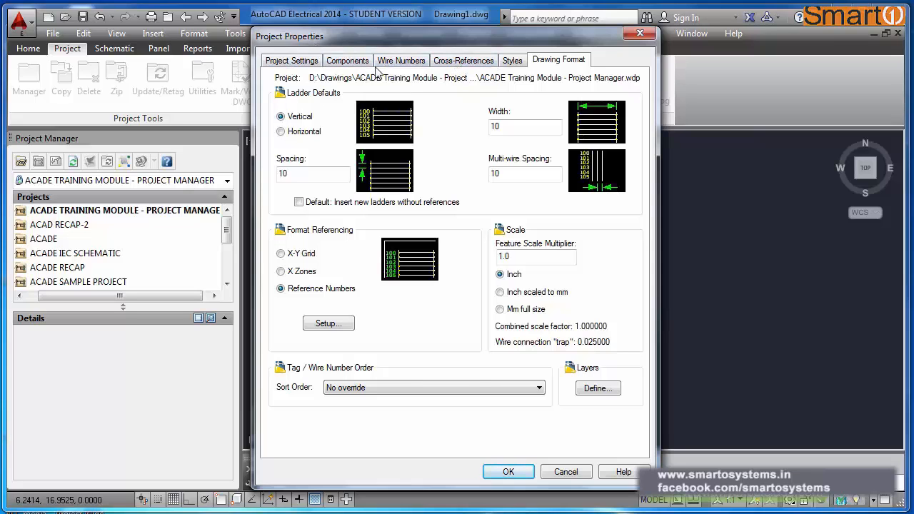
Step: Check the components, wire numbers and cross-reference settings once more and accept the project properties
{"action": "left_click", "coordinate": [304, 64]}
{"action": "left_click", "coordinate": [361, 66]}
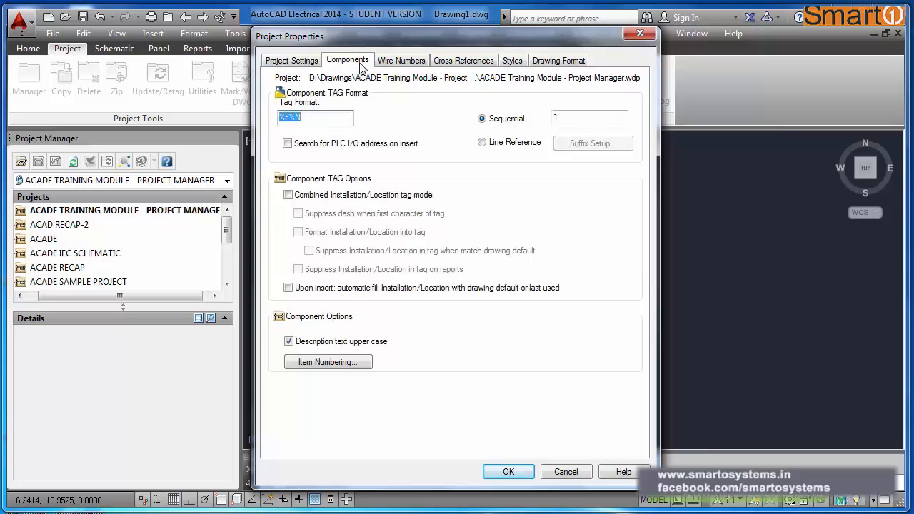
{"action": "left_click", "coordinate": [410, 67]}
{"action": "left_click", "coordinate": [456, 65]}
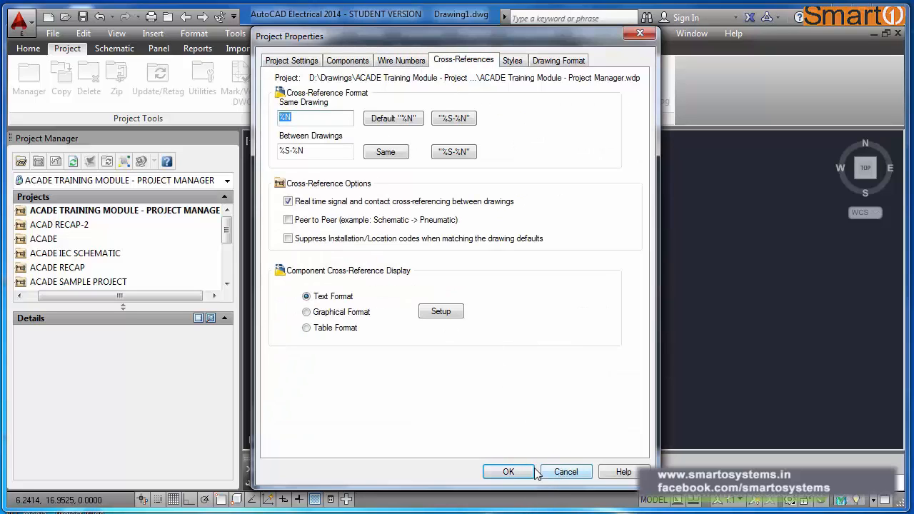
{"action": "left_click", "coordinate": [509, 472]}
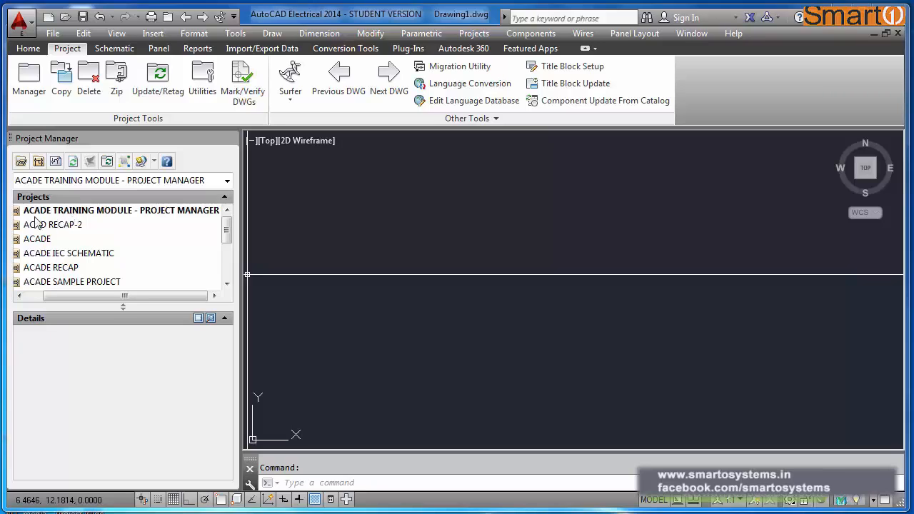
Step: Look through the contents of the ACAD RECAP-2, ACADE and ACADE IEC SCHEMATIC projects and return to the training module project
{"action": "left_click", "coordinate": [20, 297]}
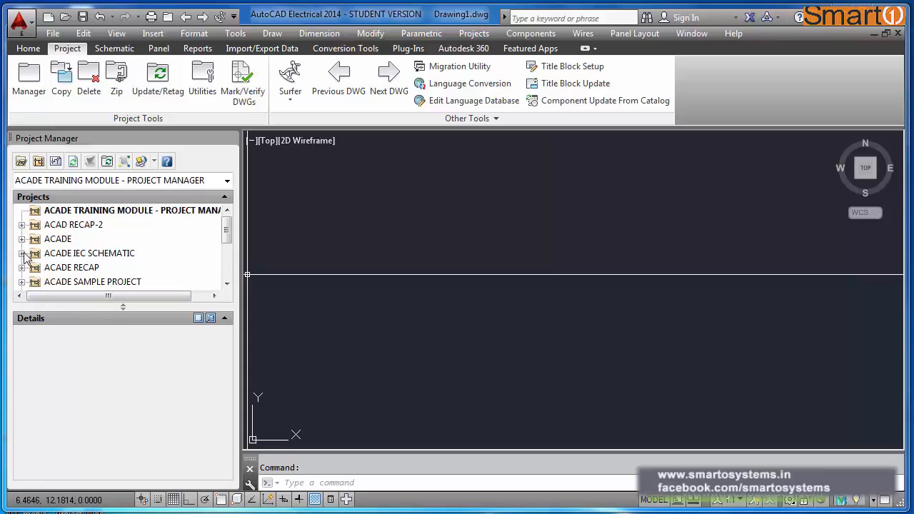
{"action": "left_click", "coordinate": [22, 225]}
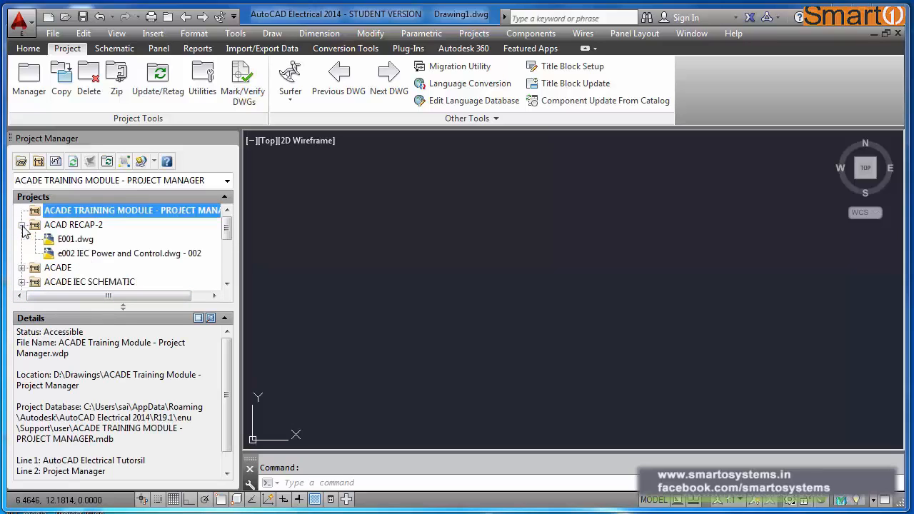
{"action": "left_click", "coordinate": [22, 225]}
{"action": "left_click", "coordinate": [23, 239]}
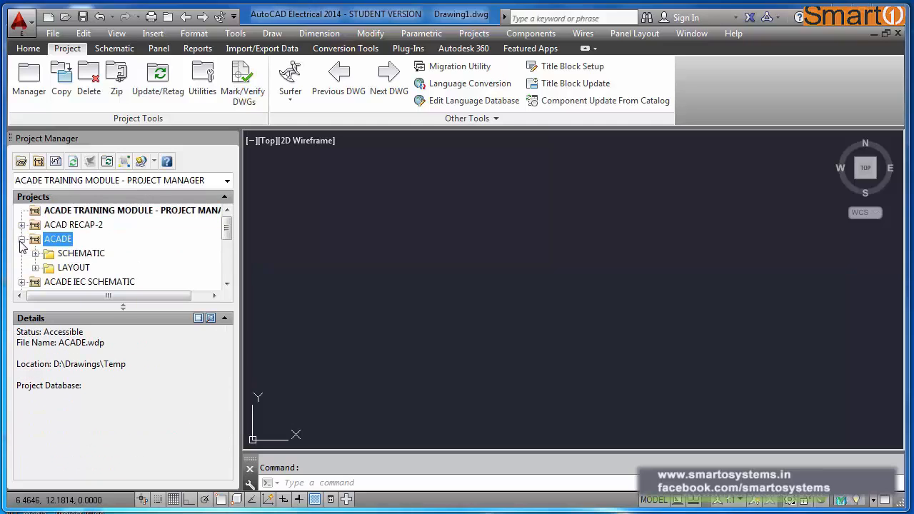
{"action": "left_click", "coordinate": [22, 240]}
{"action": "left_click", "coordinate": [23, 254]}
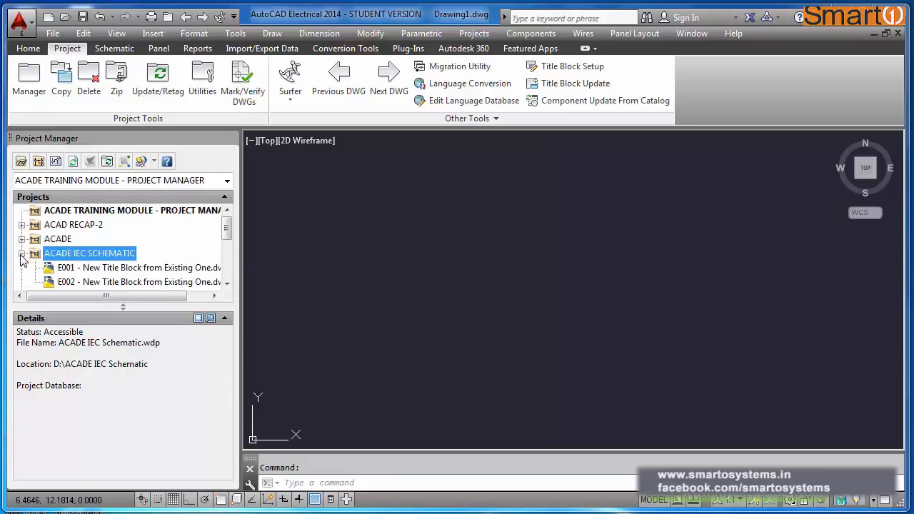
{"action": "left_click", "coordinate": [23, 254]}
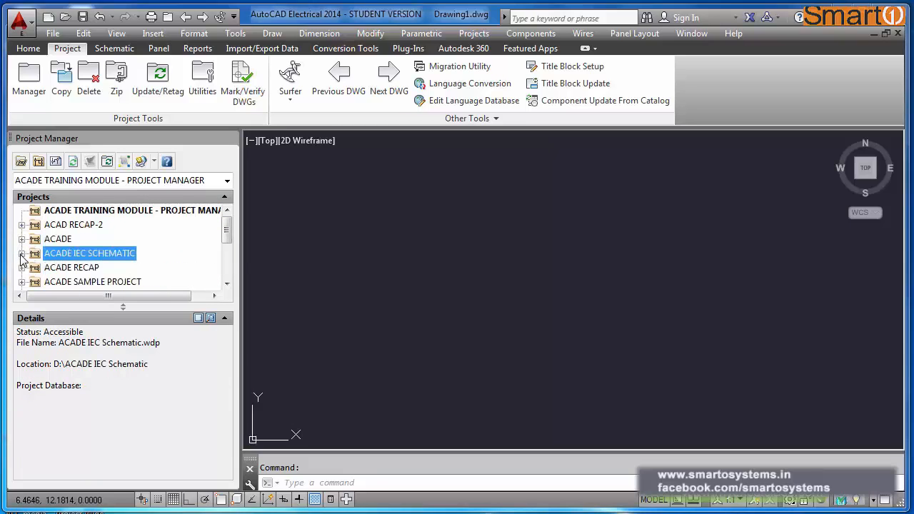
{"action": "left_click", "coordinate": [30, 213]}
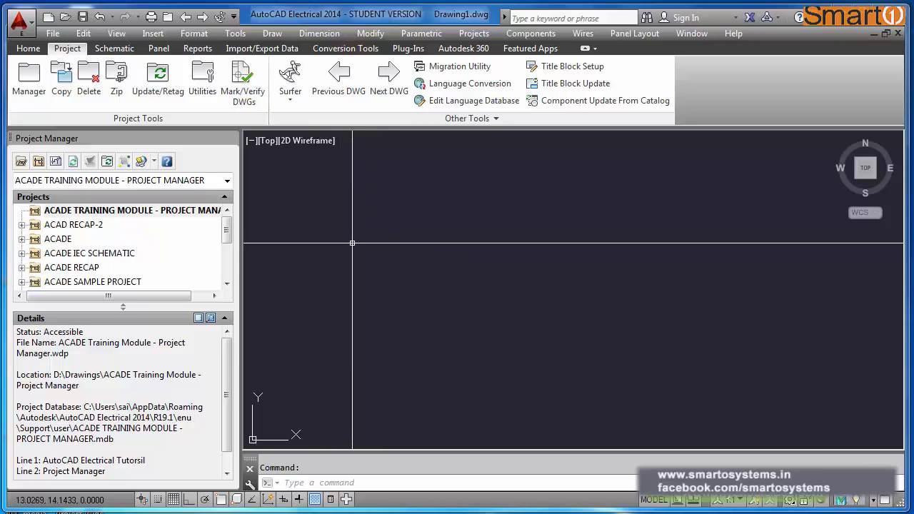
Step: Open the drawing WE001 from the ACADE Training folder without saving the changes to Drawing1
{"action": "type", "text": "open"}
{"action": "key", "text": "Return"}
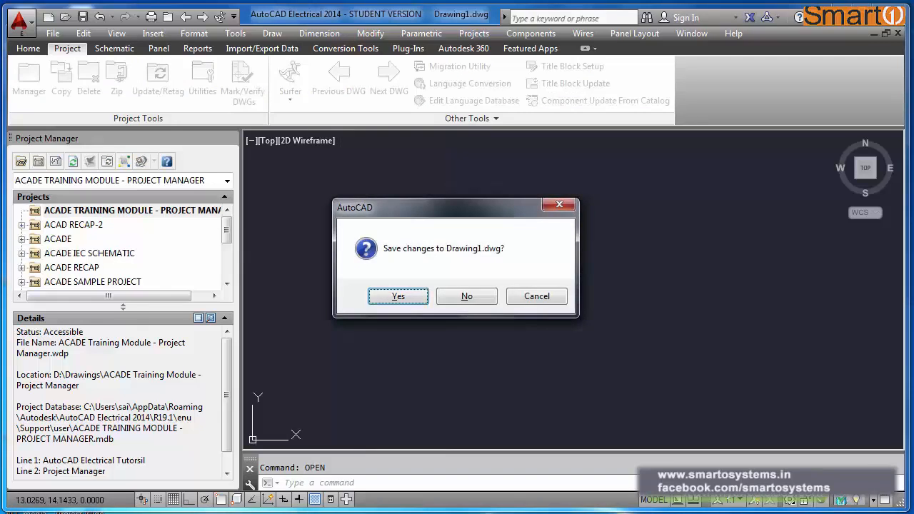
{"action": "left_click", "coordinate": [469, 297]}
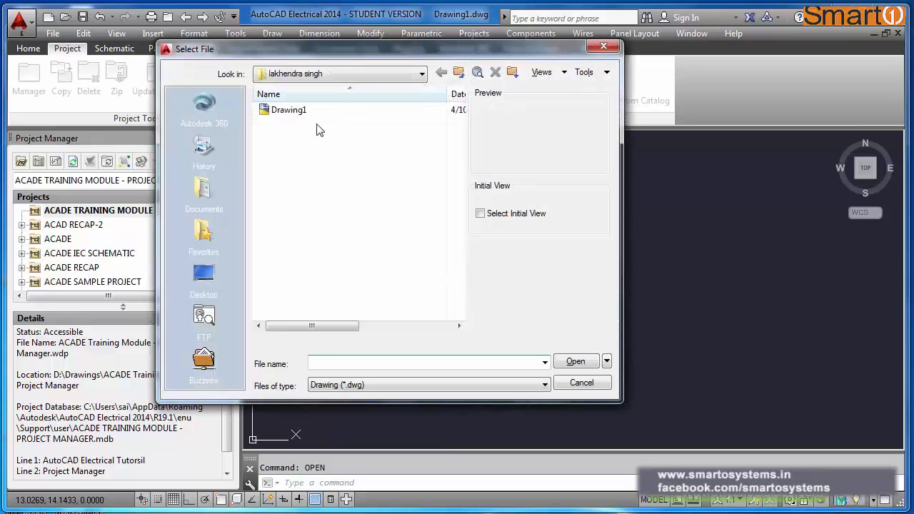
{"action": "left_click", "coordinate": [309, 110]}
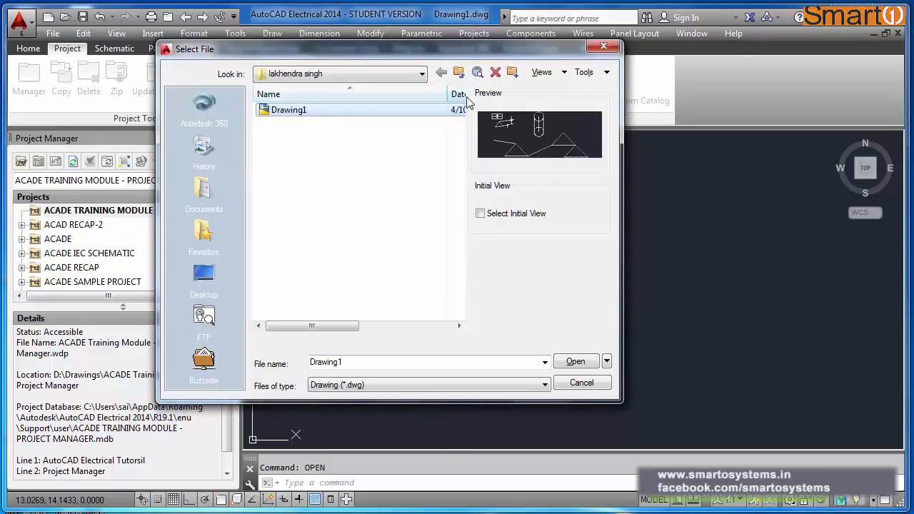
{"action": "left_click", "coordinate": [460, 73]}
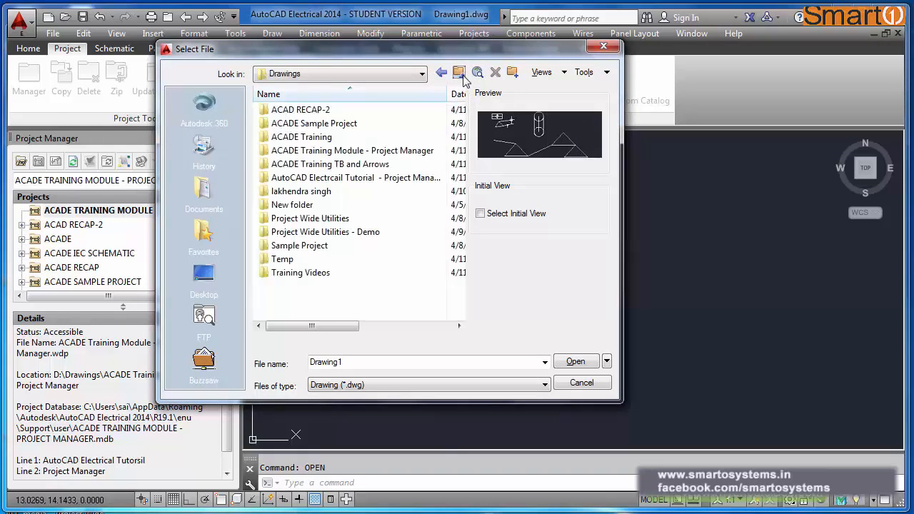
{"action": "double_click", "coordinate": [334, 140]}
{"action": "left_click", "coordinate": [297, 125]}
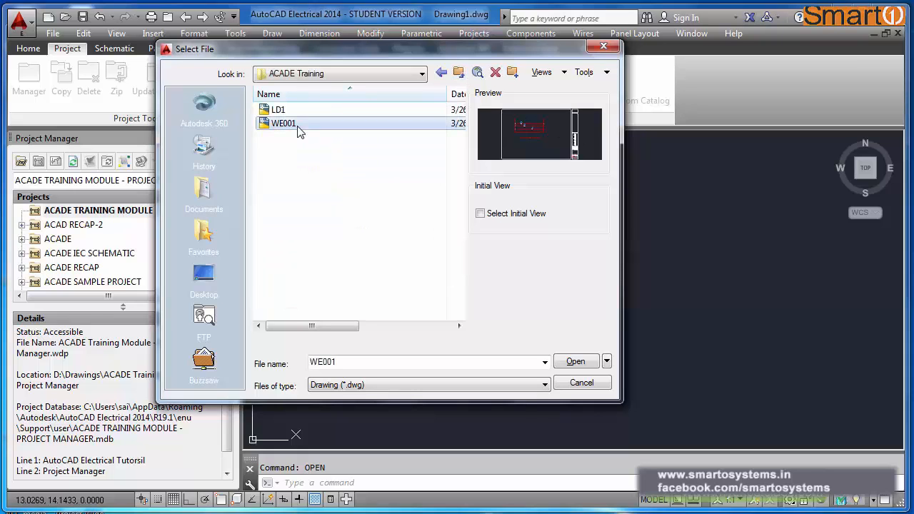
{"action": "left_click", "coordinate": [578, 361]}
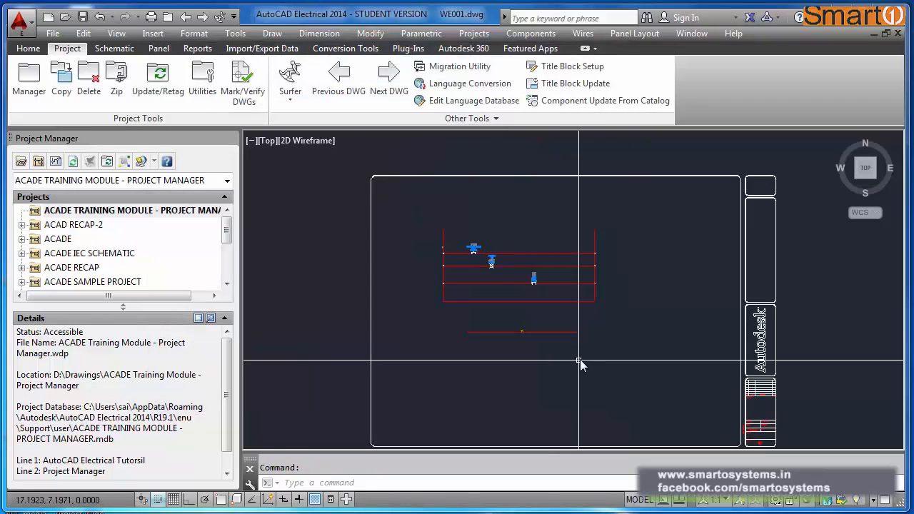
Step: Add the active drawing WE001 to the training module project with the project default values applied, and expand the project's drawing list
{"action": "type", "text": "z"}
{"action": "key", "text": "Return"}
{"action": "type", "text": "e"}
{"action": "key", "text": "Return"}
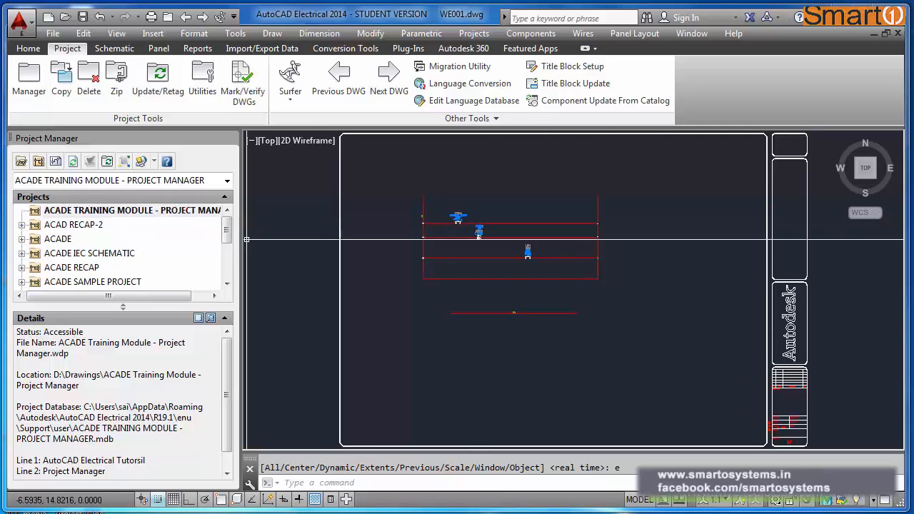
{"action": "right_click", "coordinate": [154, 212]}
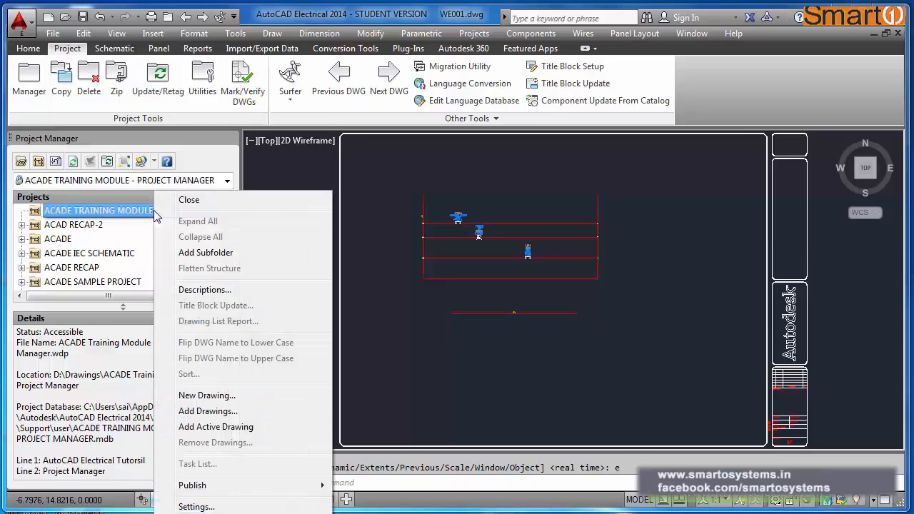
{"action": "left_click", "coordinate": [219, 427]}
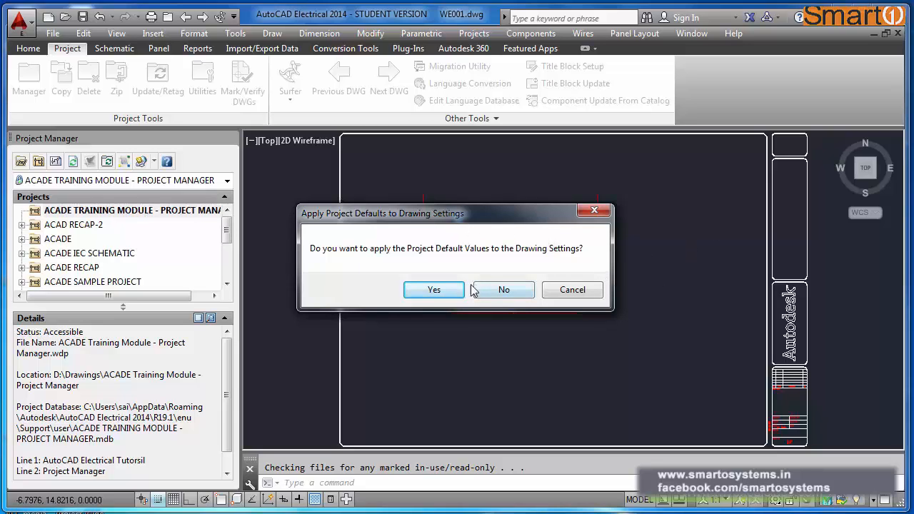
{"action": "left_click", "coordinate": [441, 292]}
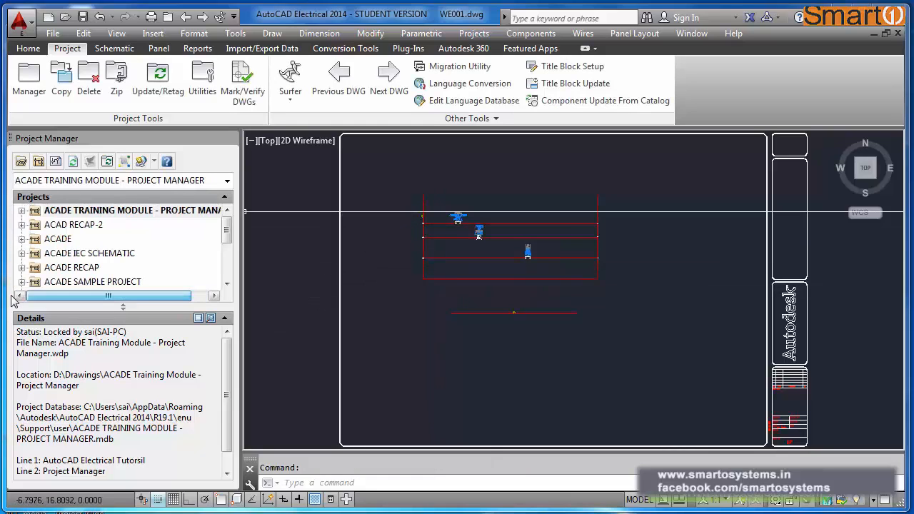
{"action": "left_click", "coordinate": [22, 212]}
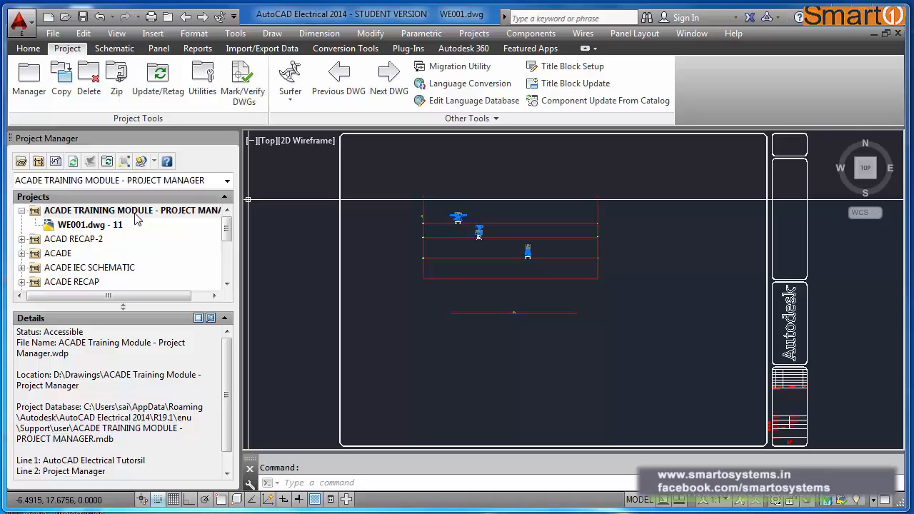
Step: Start a new drawing in the training module project and name it E002
{"action": "left_click", "coordinate": [57, 162]}
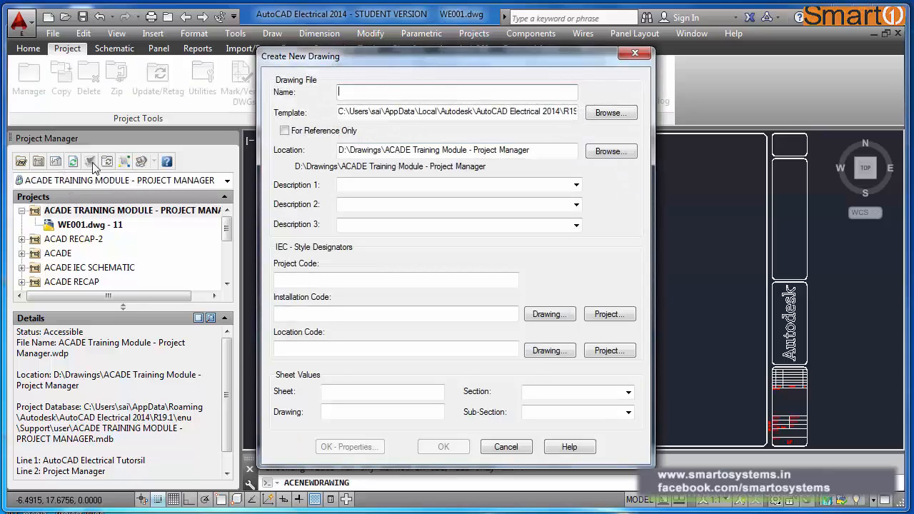
{"action": "left_click", "coordinate": [364, 92]}
{"action": "type", "text": "E"}
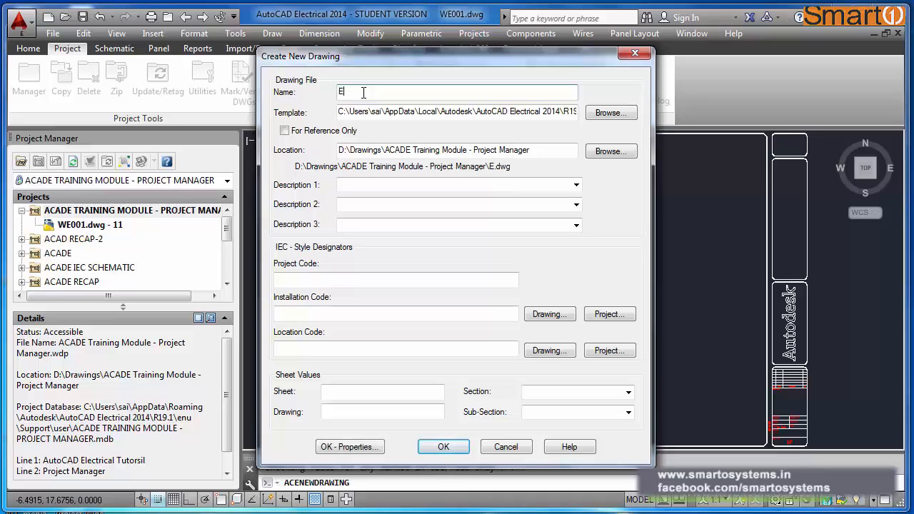
{"action": "key", "text": "BackSpace"}
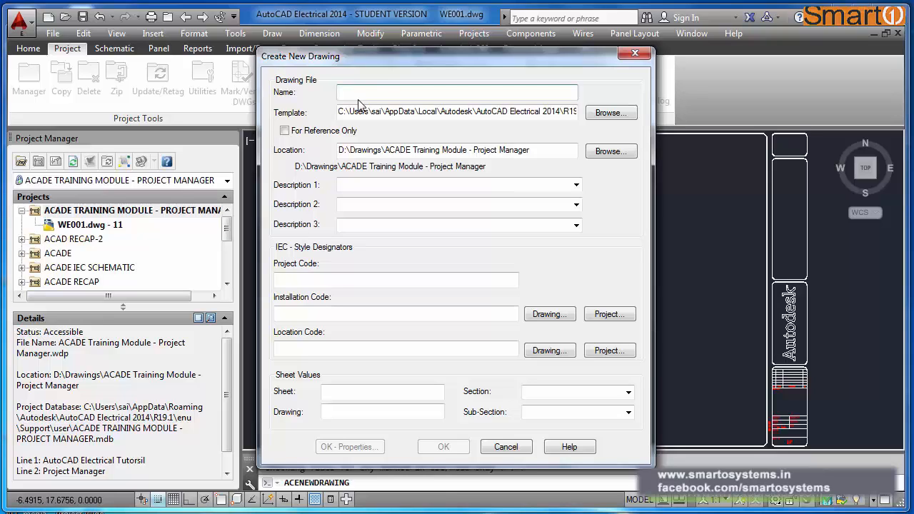
{"action": "type", "text": "E00"}
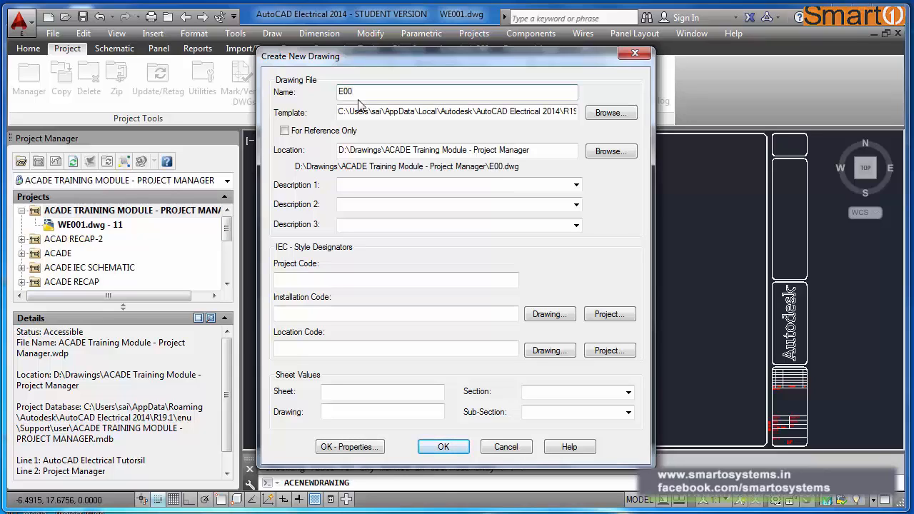
{"action": "type", "text": "2"}
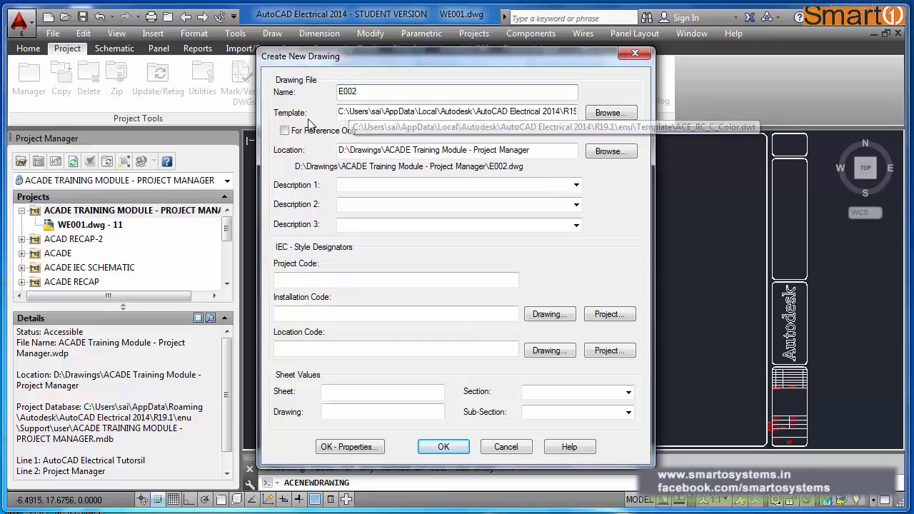
Step: Choose ACE_JIC_C_Color as the template of the new drawing E002
{"action": "left_click", "coordinate": [611, 113]}
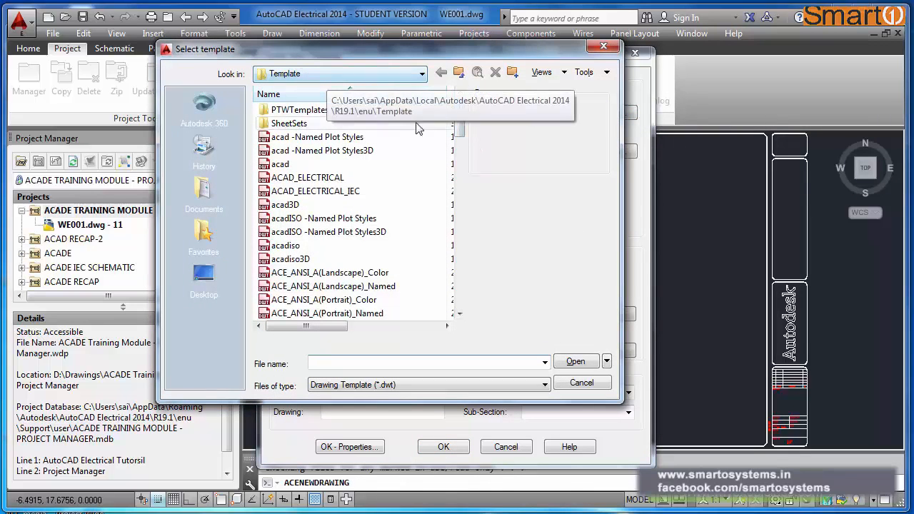
{"action": "left_click_drag", "start_coordinate": [462, 136], "coordinate": [461, 256]}
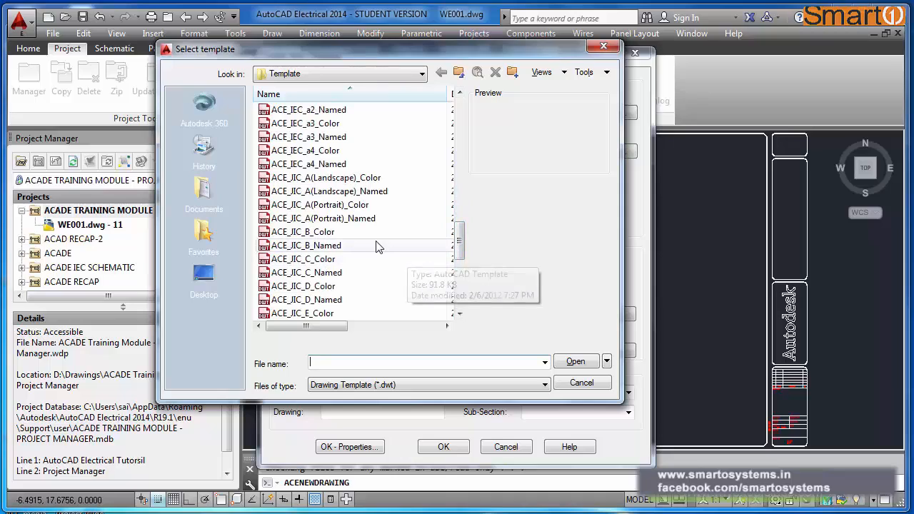
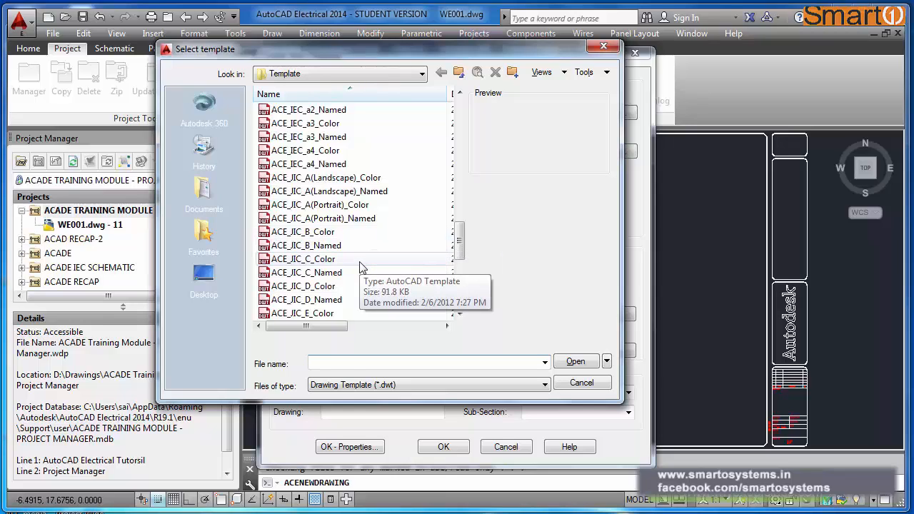
{"action": "left_click", "coordinate": [308, 259]}
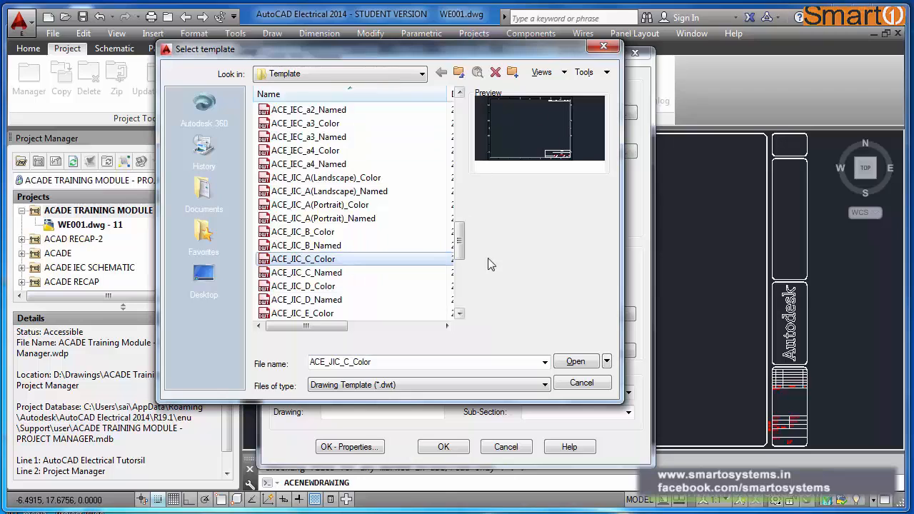
{"action": "left_click", "coordinate": [572, 363]}
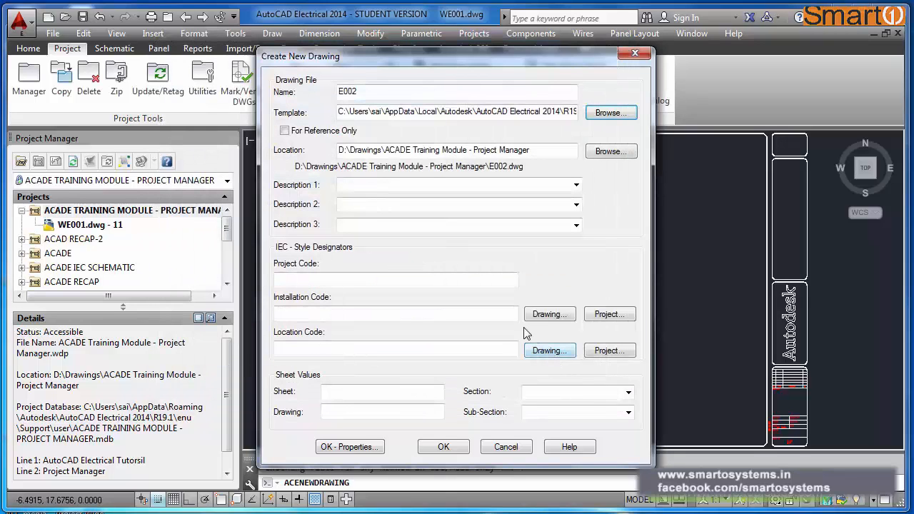
Step: Enter "Power Distribution" as Description 1 and "Details of Incomer panel" as Description 2 of the new drawing
{"action": "left_click", "coordinate": [420, 187]}
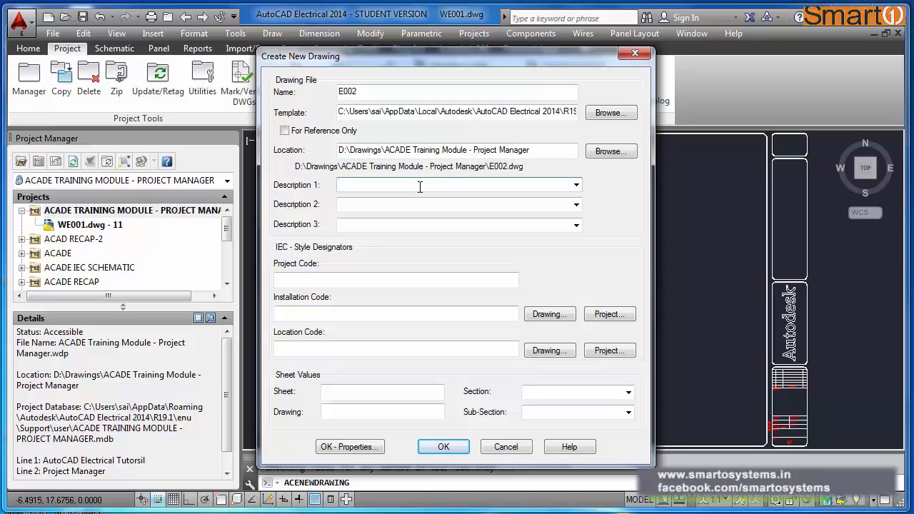
{"action": "type", "text": "P"}
{"action": "type", "text": "we"}
{"action": "key", "text": "BackSpace"}
{"action": "key", "text": "BackSpace"}
{"action": "key", "text": "BackSpace"}
{"action": "type", "text": "ower Distribution"}
{"action": "key", "text": "Tab"}
{"action": "type", "text": "Dea"}
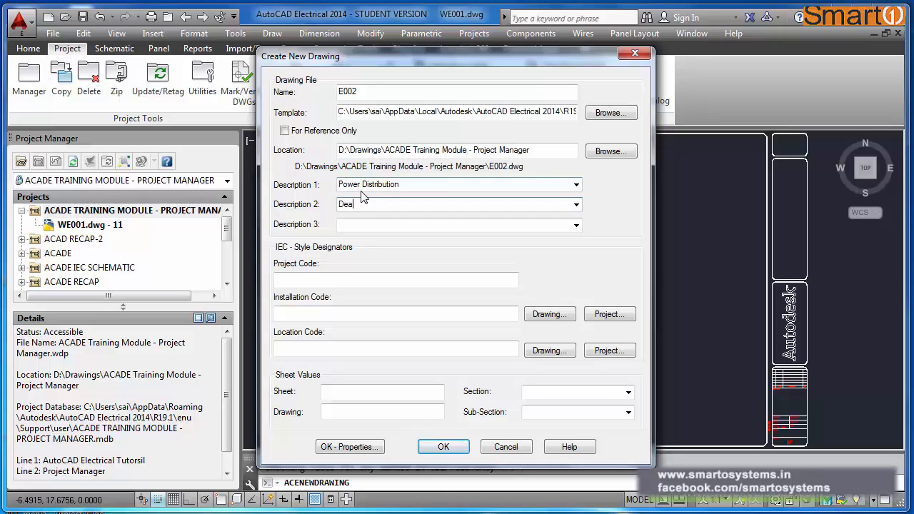
{"action": "key", "text": "BackSpace"}
{"action": "type", "text": "tails &f Incomer panel"}
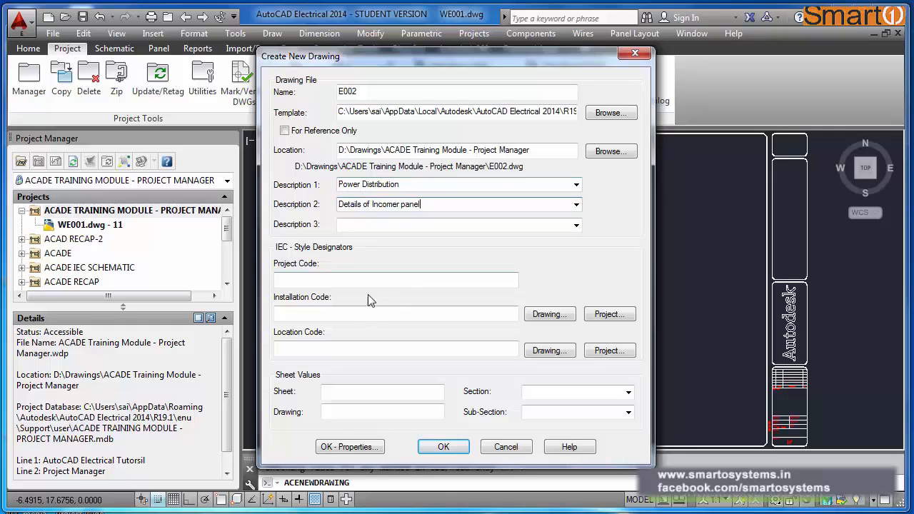
Step: Enter LUP1 as the installation code and P1 as the location code of the new drawing E002
{"action": "left_click", "coordinate": [370, 277]}
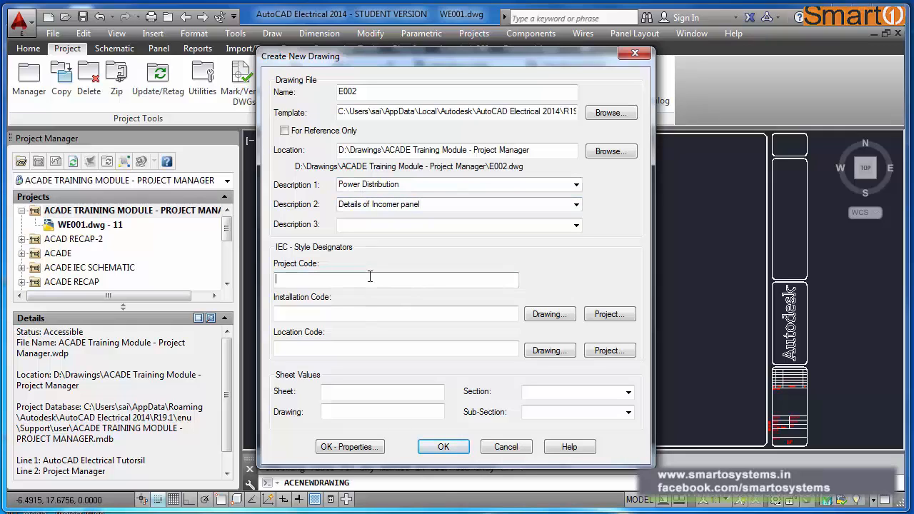
{"action": "left_click", "coordinate": [348, 315]}
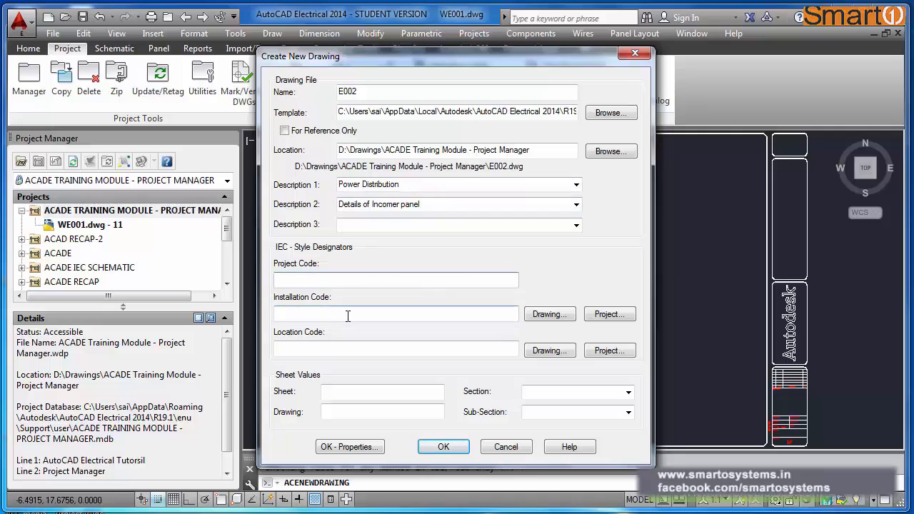
{"action": "left_click", "coordinate": [347, 352]}
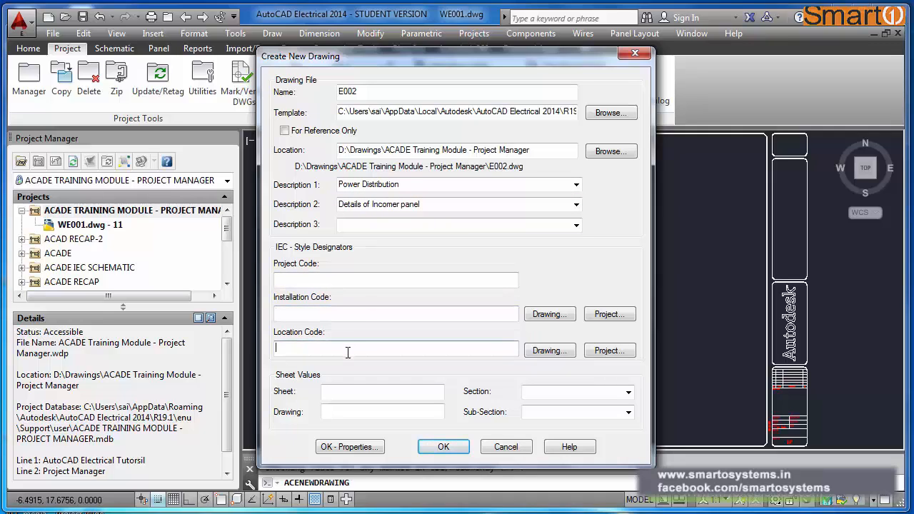
{"action": "left_click", "coordinate": [359, 314]}
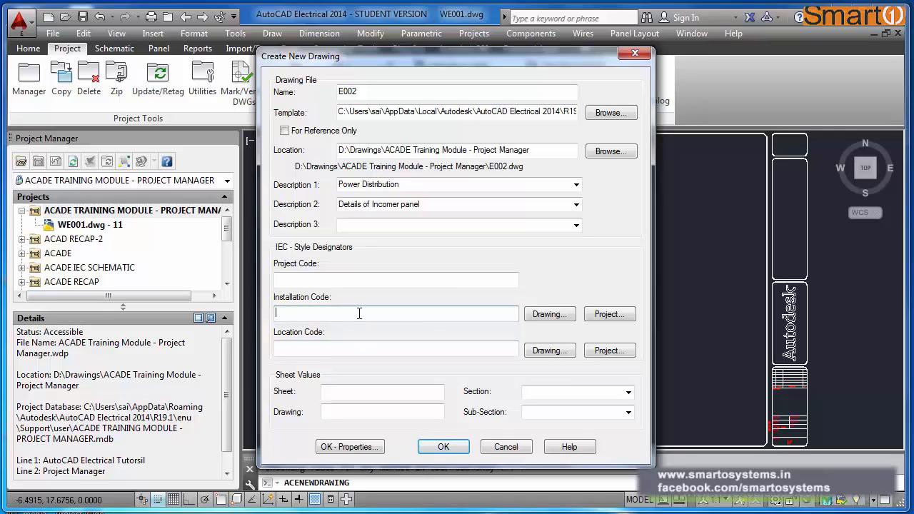
{"action": "left_click", "coordinate": [343, 351]}
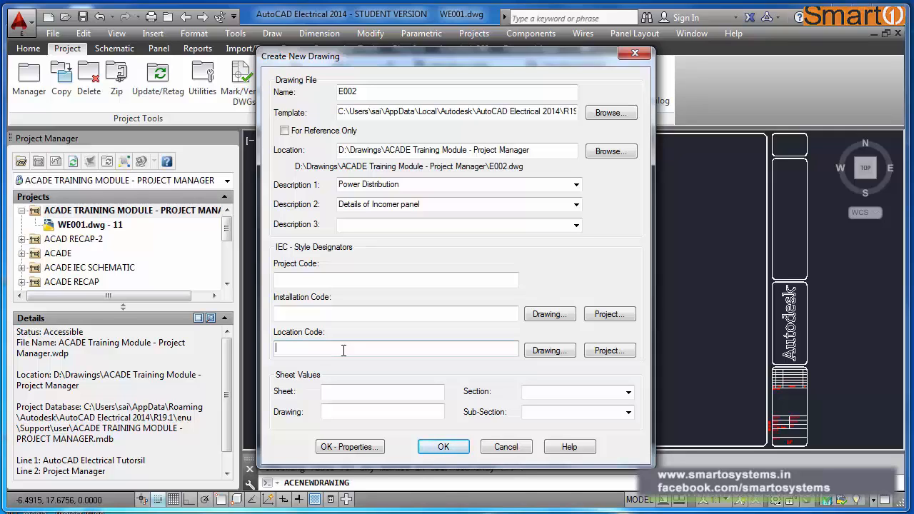
{"action": "left_click", "coordinate": [373, 314]}
{"action": "type", "text": "P1"}
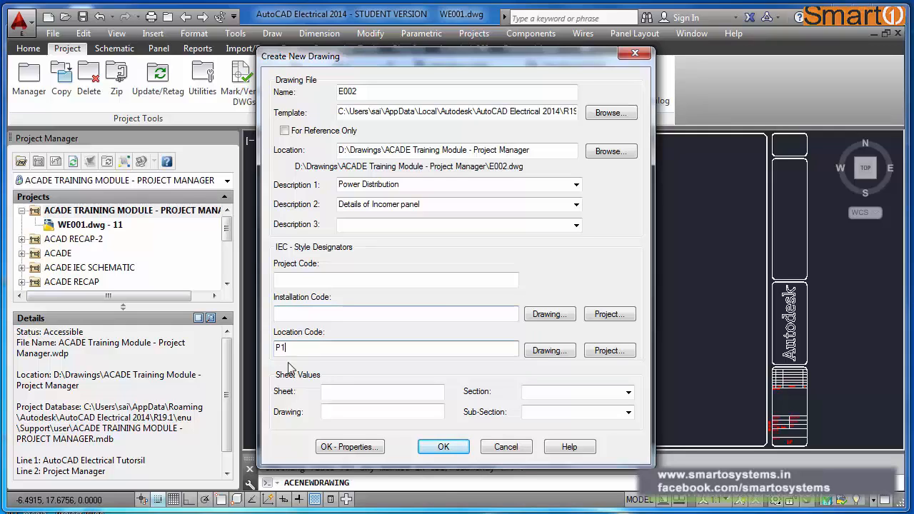
{"action": "left_click", "coordinate": [294, 315]}
{"action": "type", "text": "LUP1"}
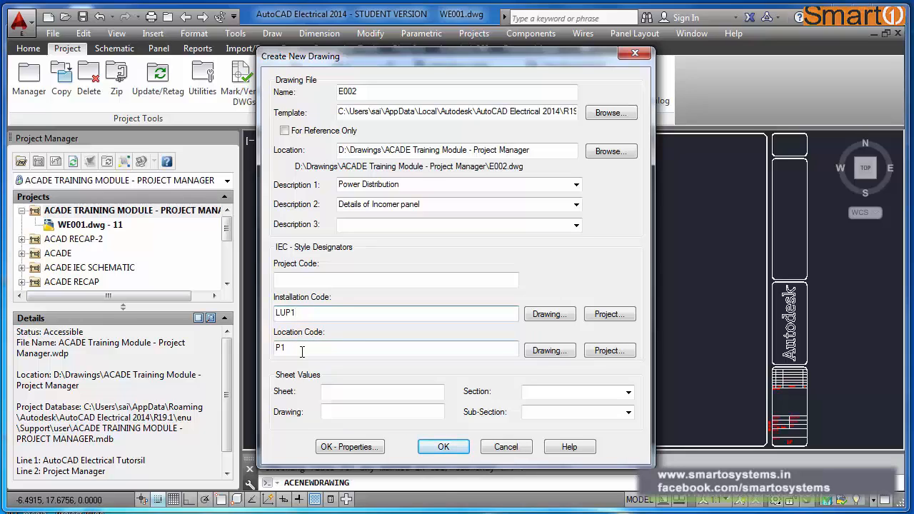
Step: Set the sheet value of the new drawing E002 to 2
{"action": "left_click", "coordinate": [570, 391]}
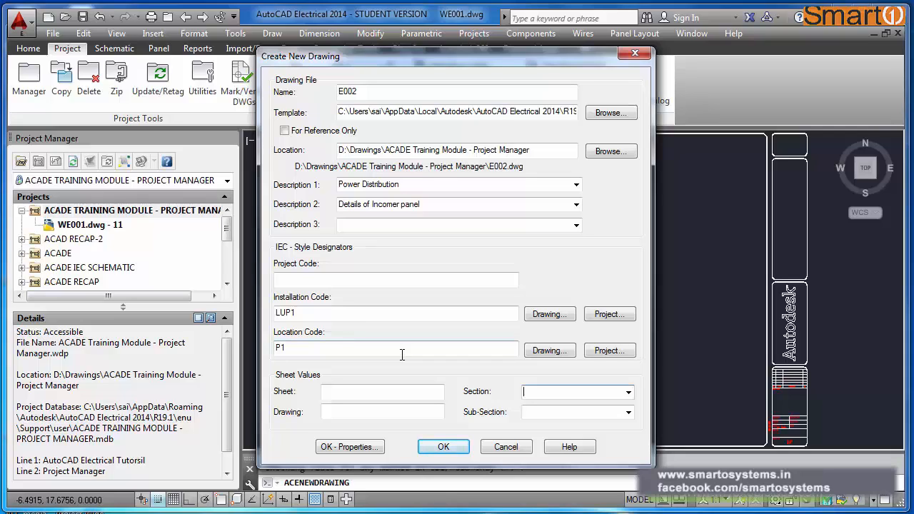
{"action": "left_click", "coordinate": [350, 392]}
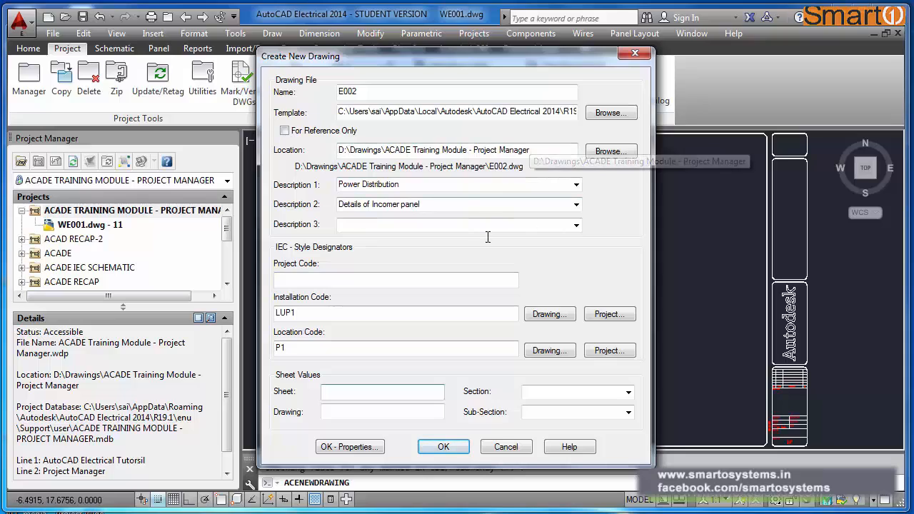
{"action": "left_click", "coordinate": [406, 92]}
{"action": "left_click", "coordinate": [339, 392]}
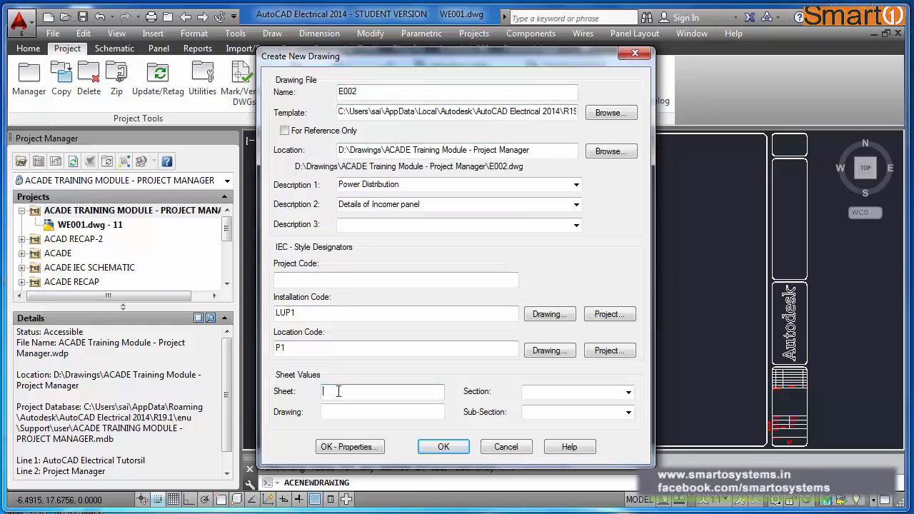
{"action": "type", "text": "1"}
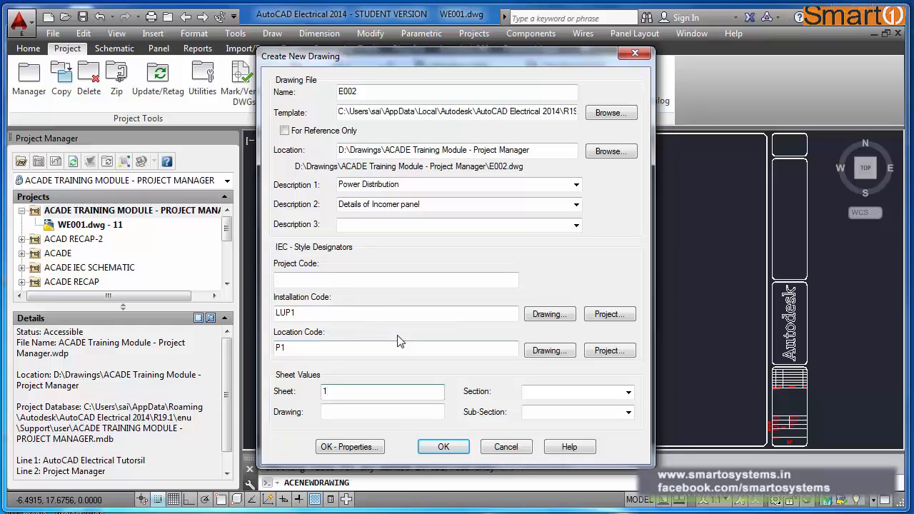
{"action": "key", "text": "BackSpace"}
{"action": "type", "text": "2"}
Step: Create drawing E002 with the project default values applied and accept its drawing properties
{"action": "left_click", "coordinate": [350, 447]}
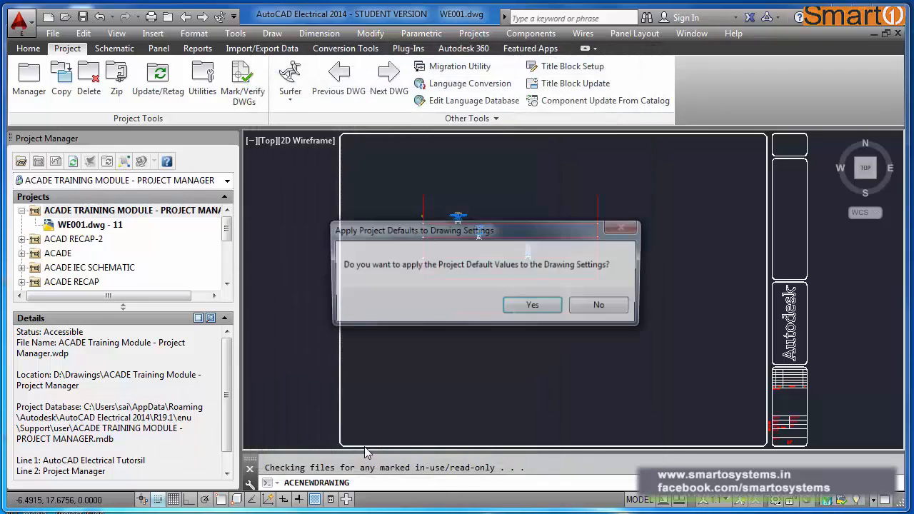
{"action": "left_click", "coordinate": [533, 307]}
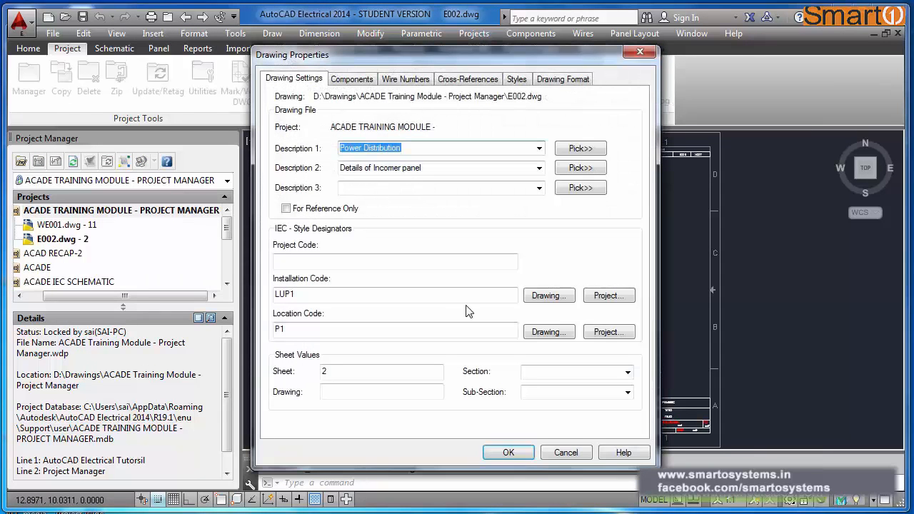
{"action": "left_click", "coordinate": [509, 452]}
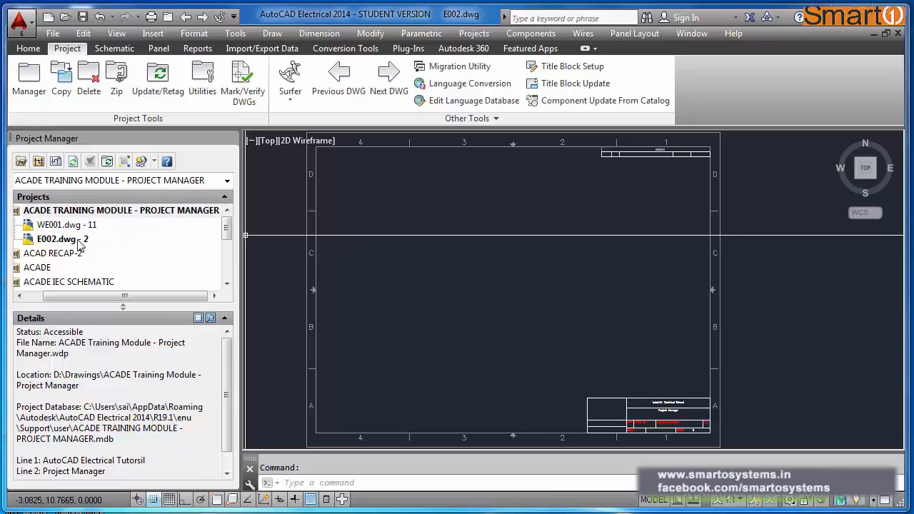
Step: Check the sheet value in the drawing properties of E002 and close them
{"action": "left_click", "coordinate": [72, 239]}
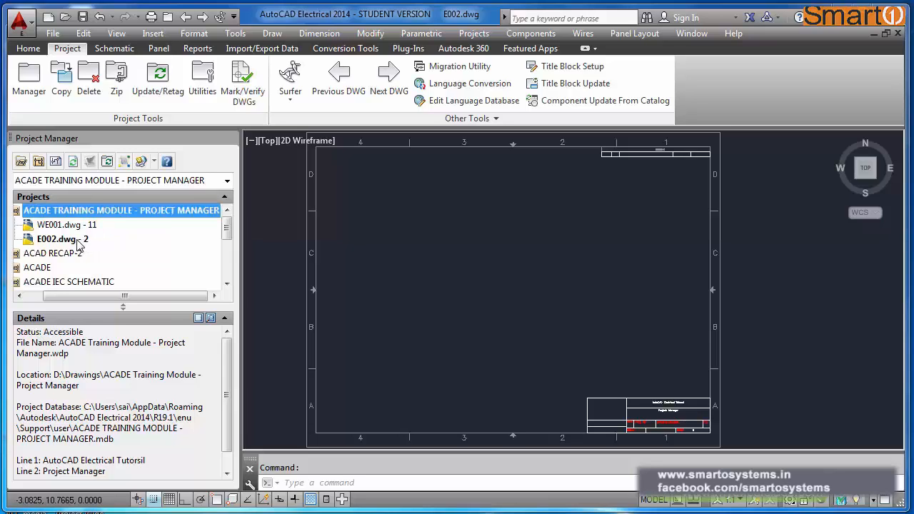
{"action": "right_click", "coordinate": [80, 245]}
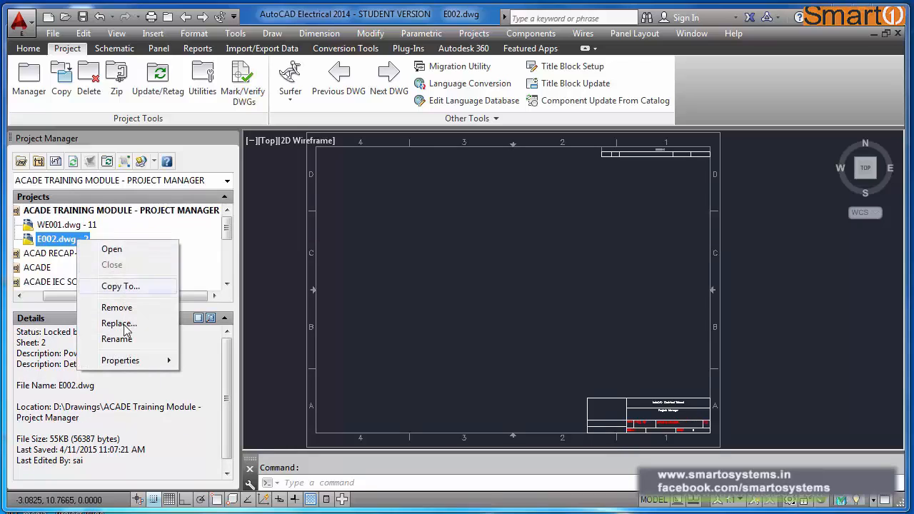
{"action": "mouse_move", "coordinate": [125, 362]}
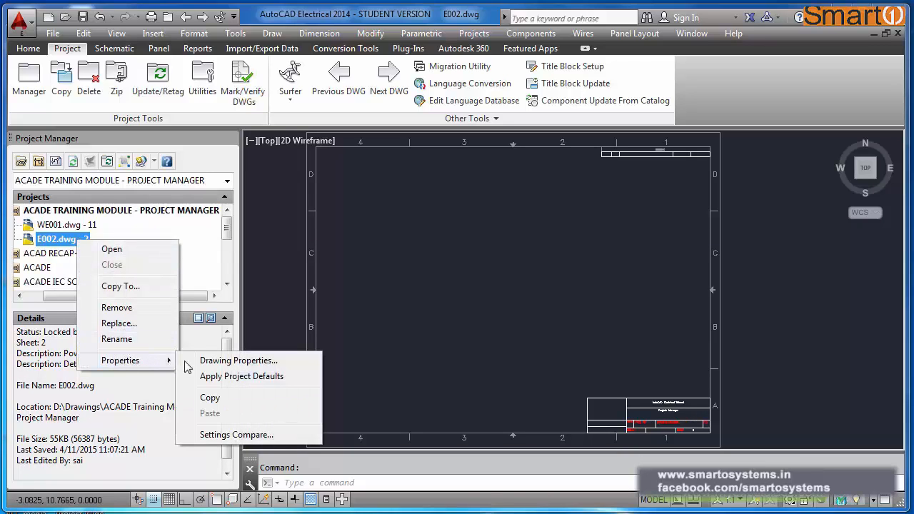
{"action": "left_click", "coordinate": [215, 362]}
{"action": "double_click", "coordinate": [327, 372]}
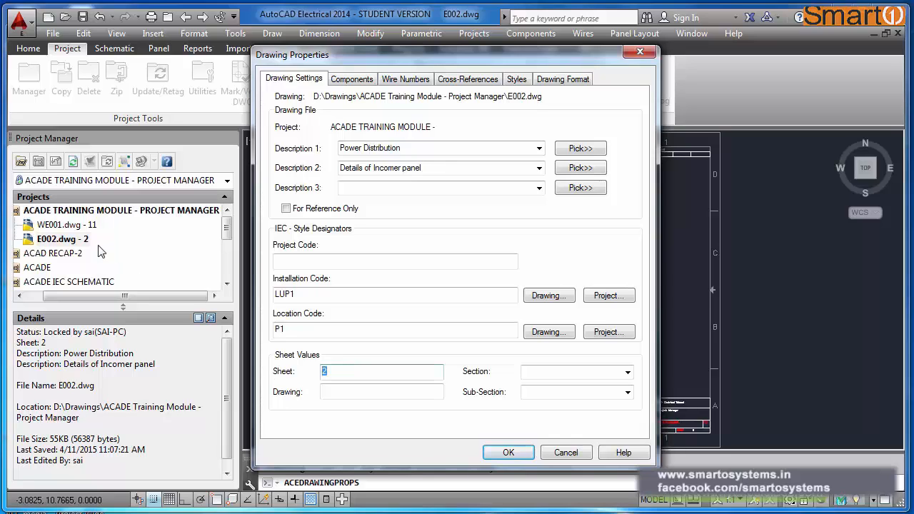
{"action": "left_click", "coordinate": [507, 452]}
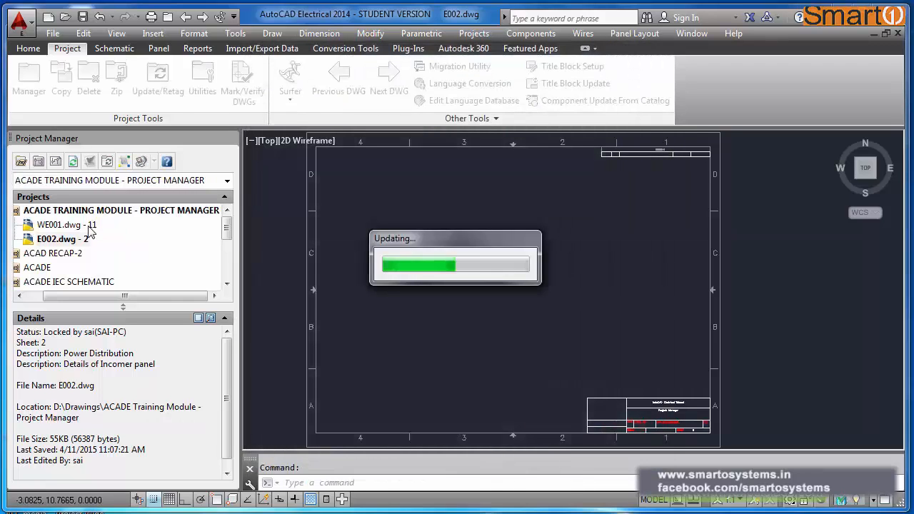
Step: Set the sheet value of drawing WE001 to 1 and clear its drawing value in the drawing properties
{"action": "right_click", "coordinate": [90, 226]}
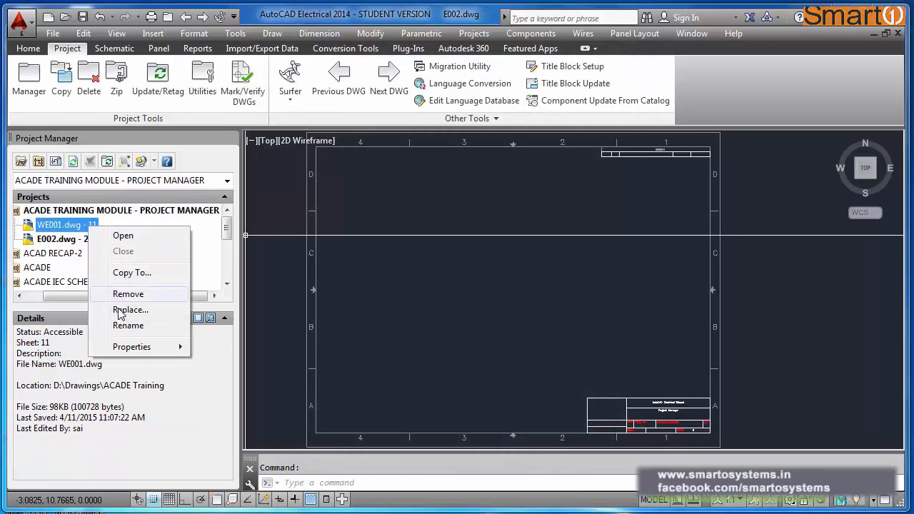
{"action": "mouse_move", "coordinate": [136, 348]}
{"action": "left_click", "coordinate": [236, 346]}
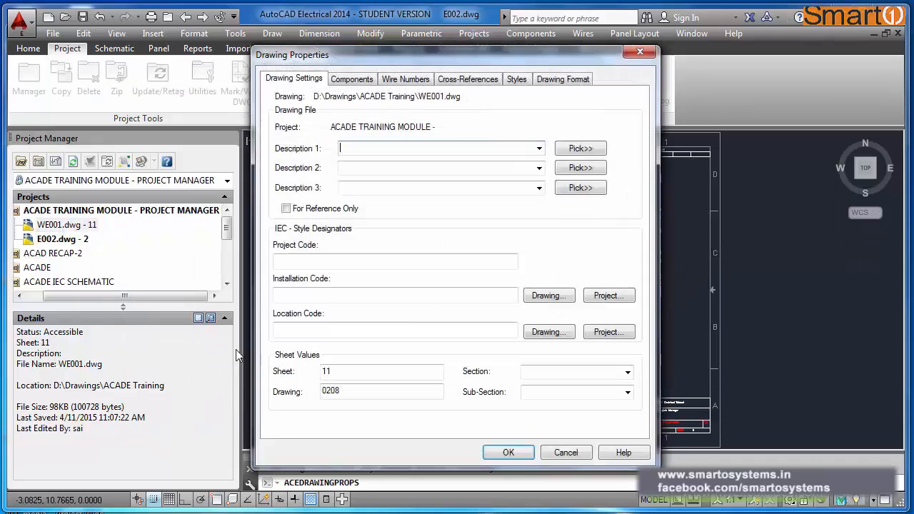
{"action": "left_click_drag", "start_coordinate": [346, 375], "coordinate": [292, 372]}
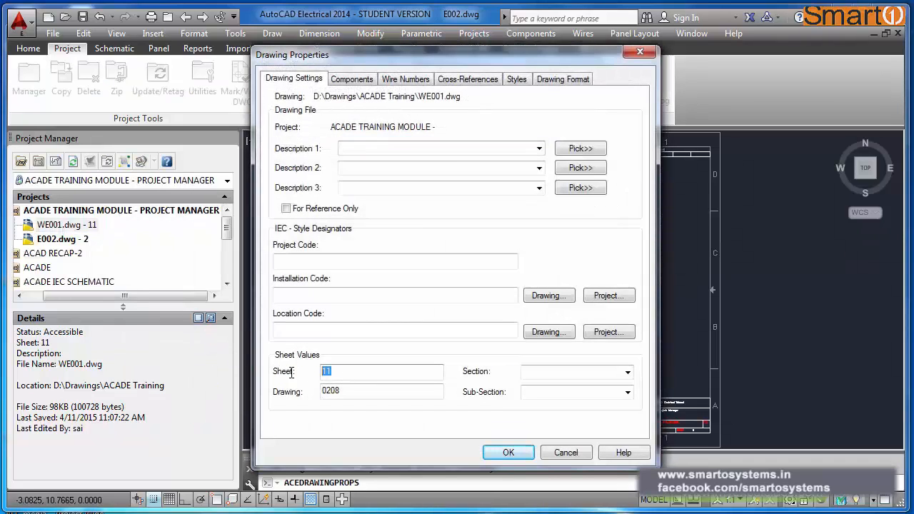
{"action": "type", "text": "1"}
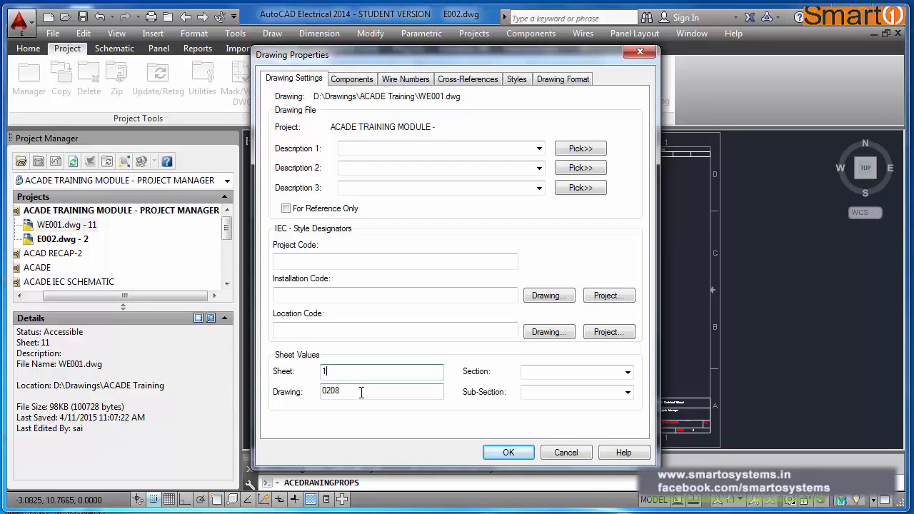
{"action": "key", "text": "Tab"}
{"action": "key", "text": "BackSpace"}
{"action": "left_click", "coordinate": [500, 454]}
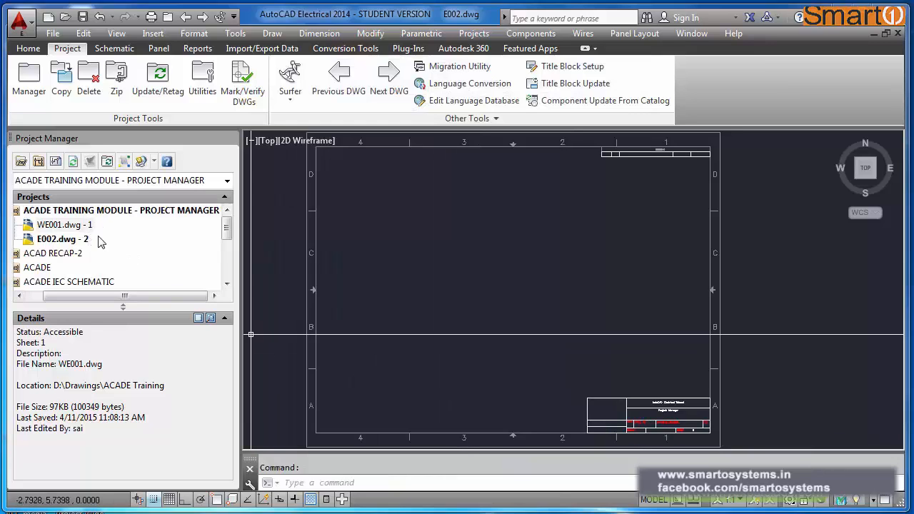
Step: Rename the project drawing WE001.dwg as E001.dwg
{"action": "right_click", "coordinate": [72, 229]}
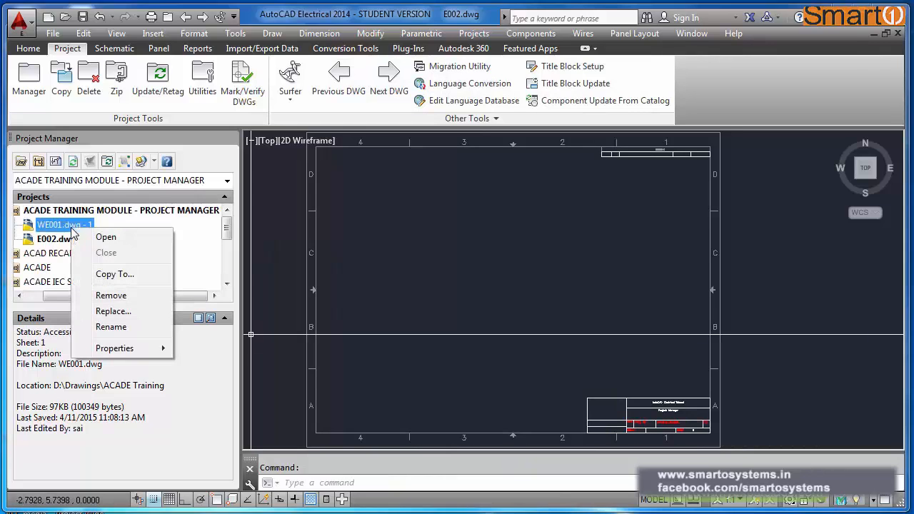
{"action": "left_click", "coordinate": [126, 332]}
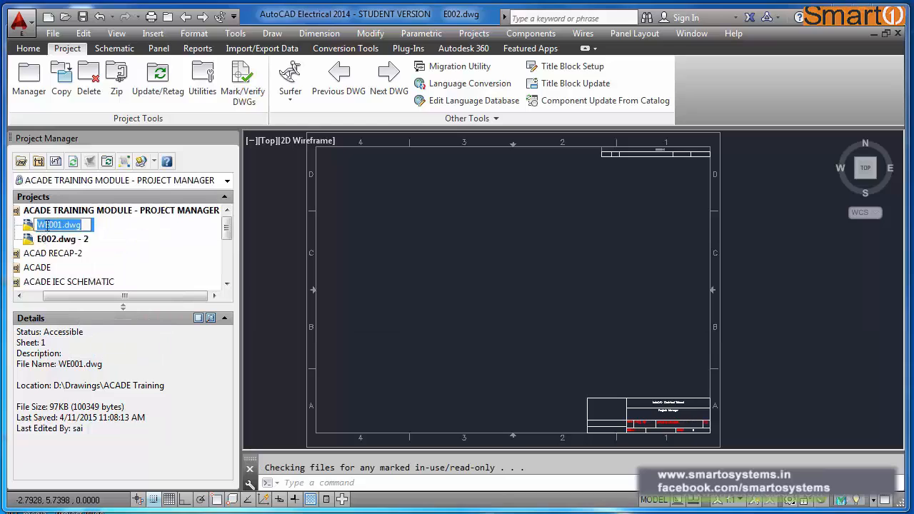
{"action": "left_click", "coordinate": [41, 224]}
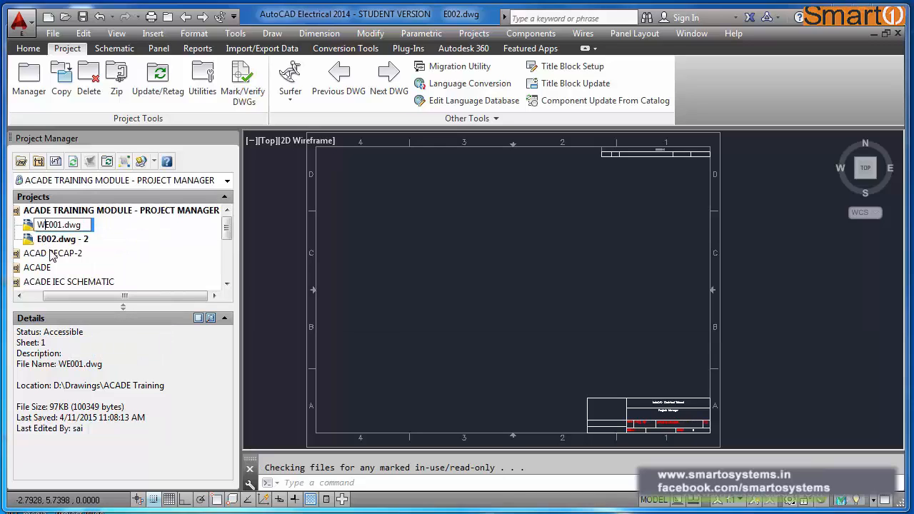
{"action": "key", "text": "BackSpace"}
{"action": "key", "text": "Return"}
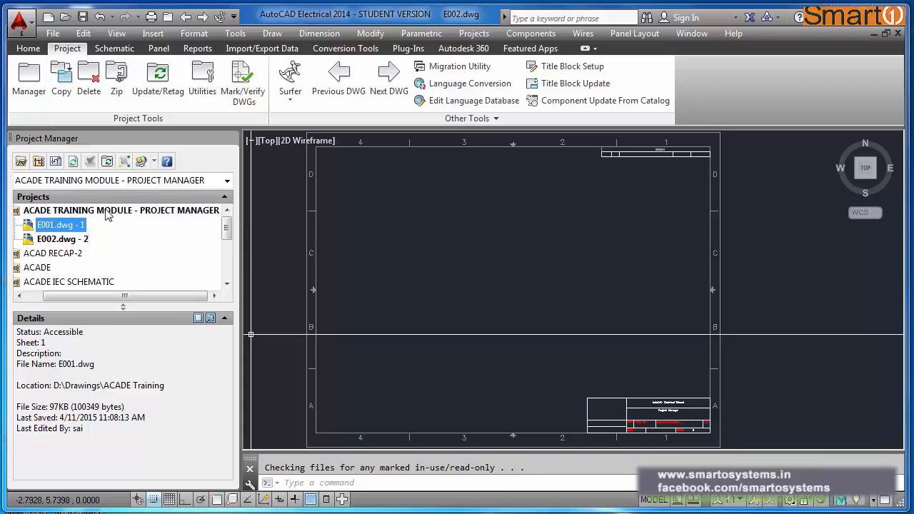
Step: View the project drawings E001 and E002 in turn by opening them from the project list, ending on E002
{"action": "left_click", "coordinate": [68, 239]}
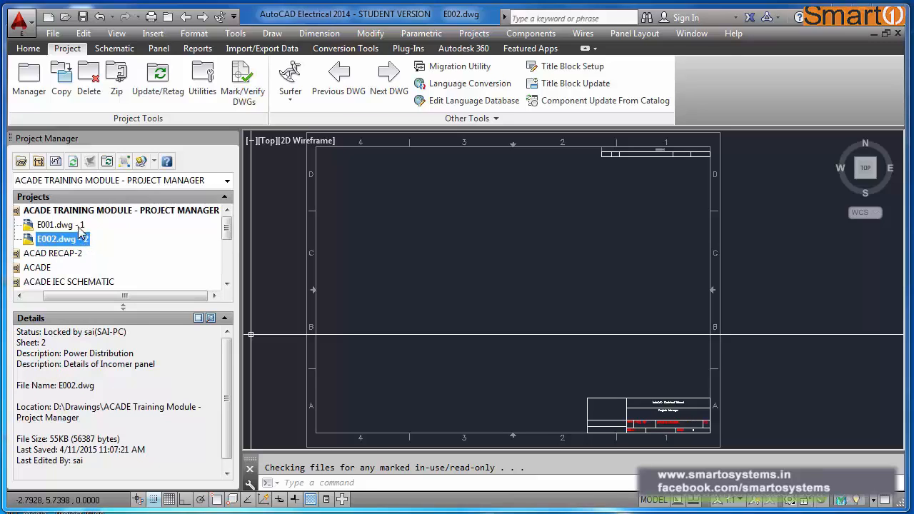
{"action": "double_click", "coordinate": [80, 230]}
{"action": "left_click", "coordinate": [434, 297]}
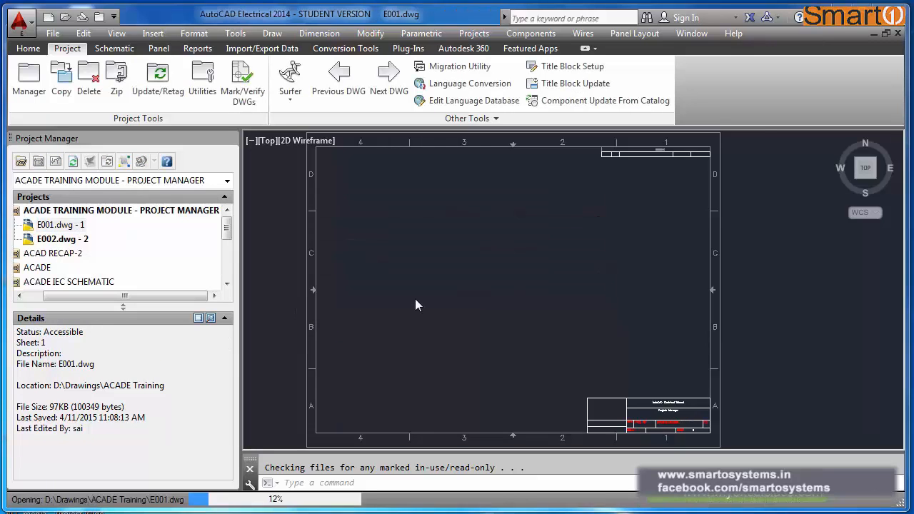
{"action": "double_click", "coordinate": [60, 240]}
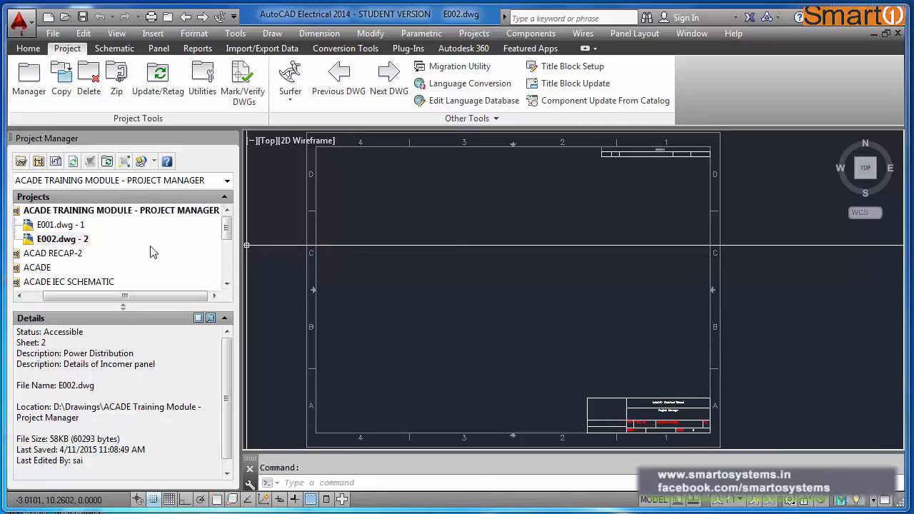
{"action": "double_click", "coordinate": [57, 225]}
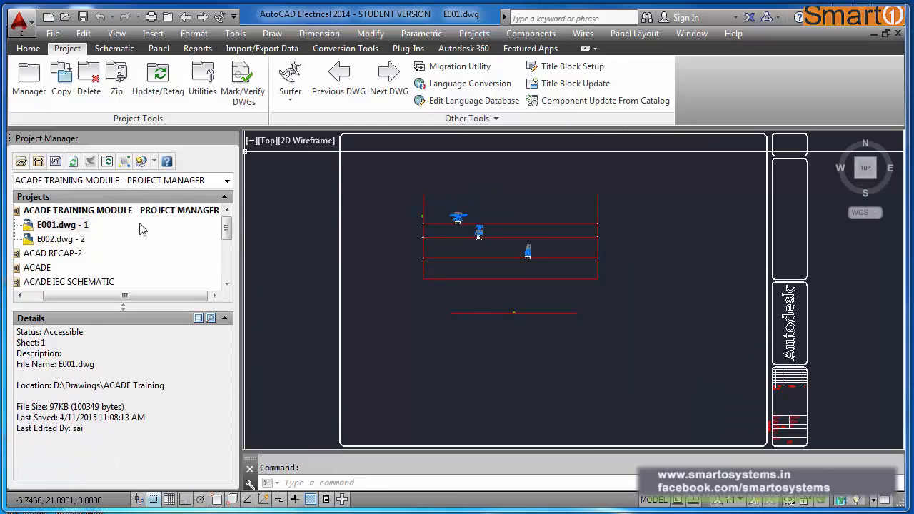
{"action": "double_click", "coordinate": [76, 241]}
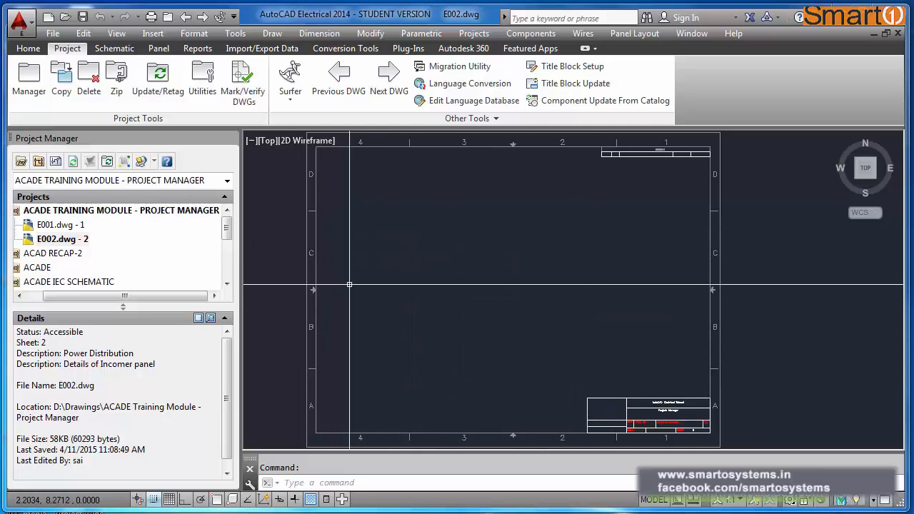
Step: Add the existing drawings E0006 and E0007 from the Sample Project folder to the active project, applying the project default values
{"action": "right_click", "coordinate": [107, 212]}
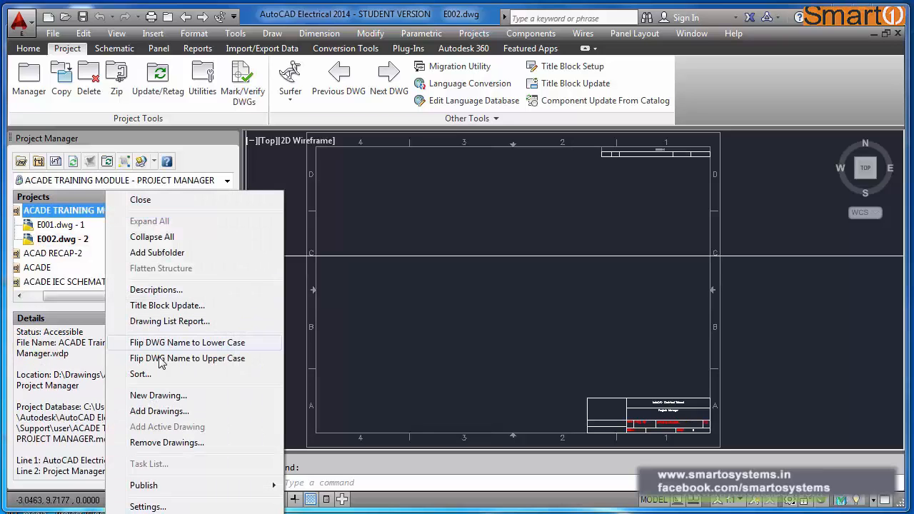
{"action": "left_click", "coordinate": [166, 413]}
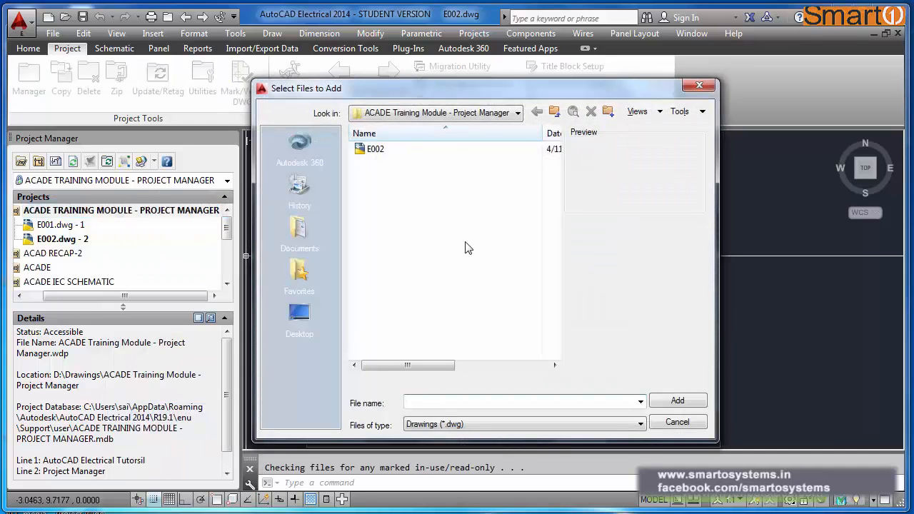
{"action": "left_click", "coordinate": [555, 112]}
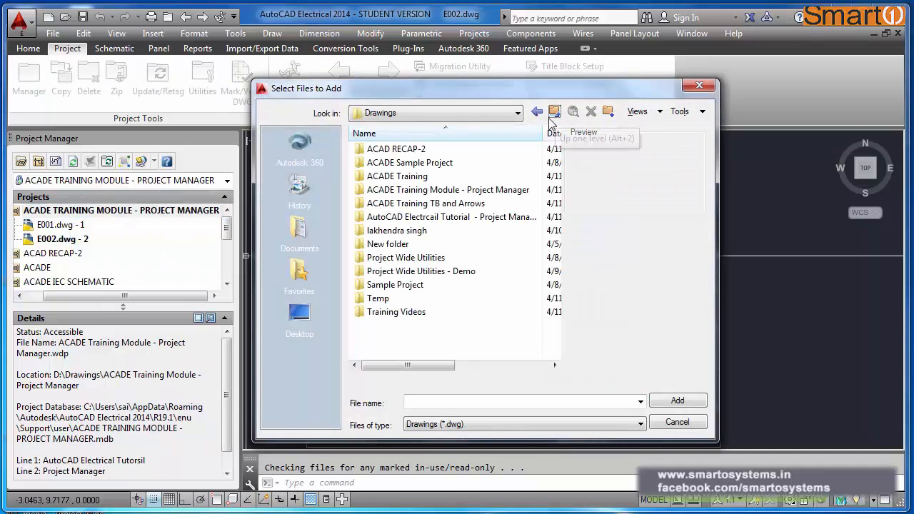
{"action": "double_click", "coordinate": [406, 285]}
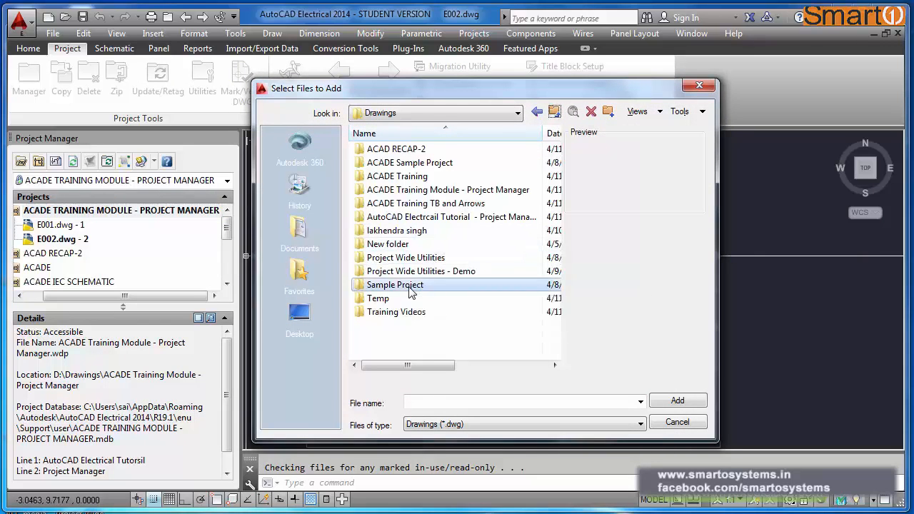
{"action": "left_click", "coordinate": [378, 149]}
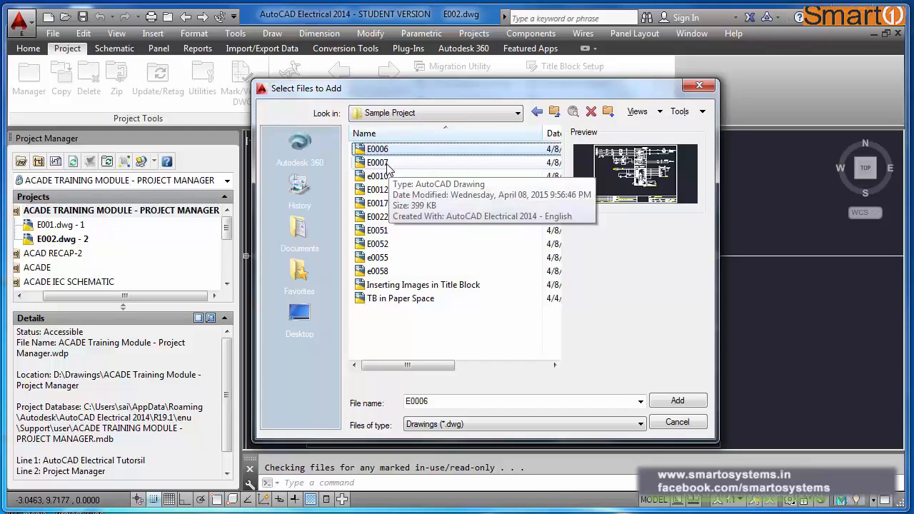
{"action": "left_click", "coordinate": [385, 163], "text": "ctrl"}
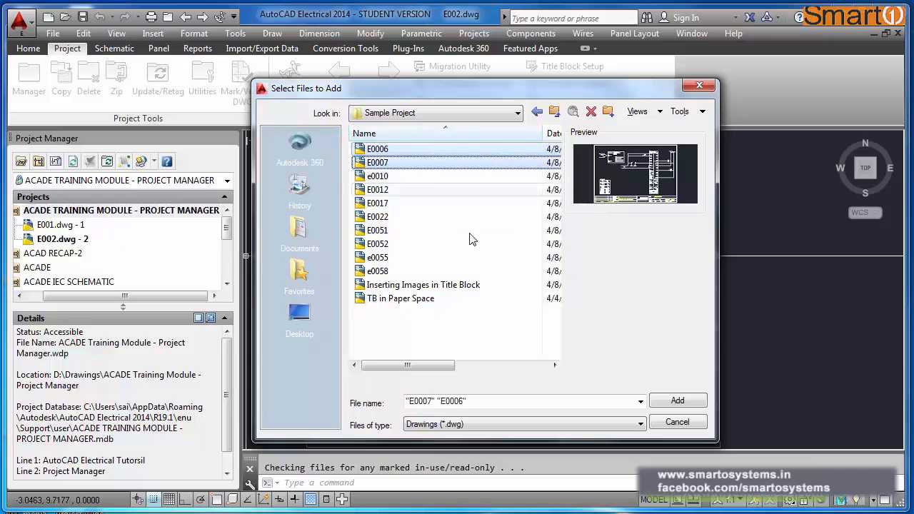
{"action": "left_click", "coordinate": [677, 401]}
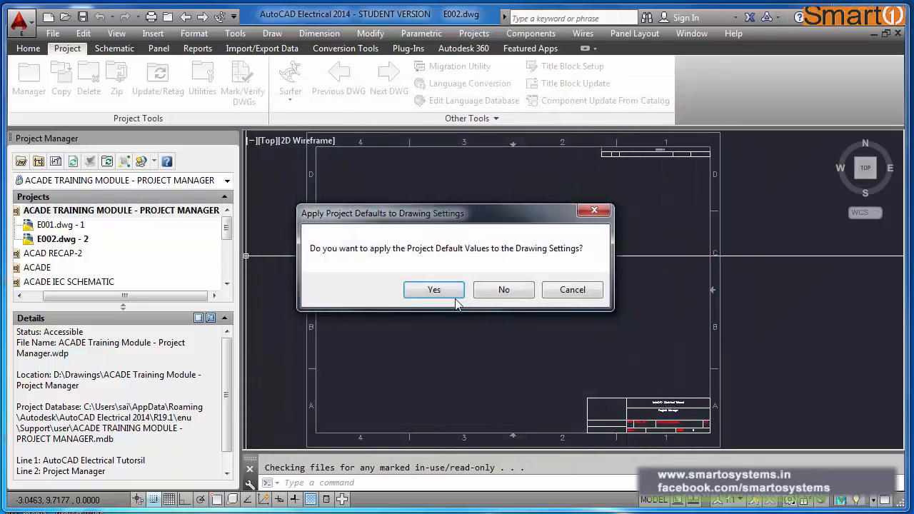
{"action": "left_click", "coordinate": [436, 291]}
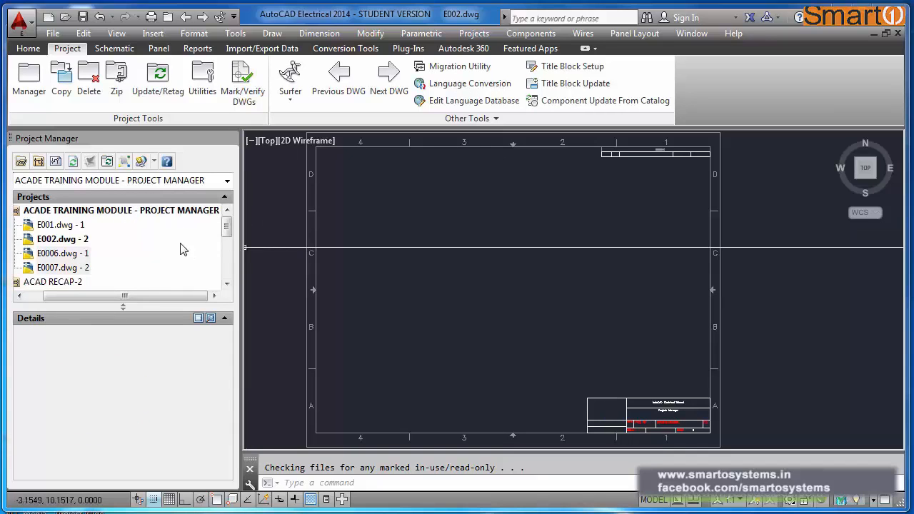
Step: Set the sheet value of drawing E0006 to 6 in its drawing properties and refresh the project list
{"action": "left_click", "coordinate": [85, 254]}
{"action": "right_click", "coordinate": [85, 255]}
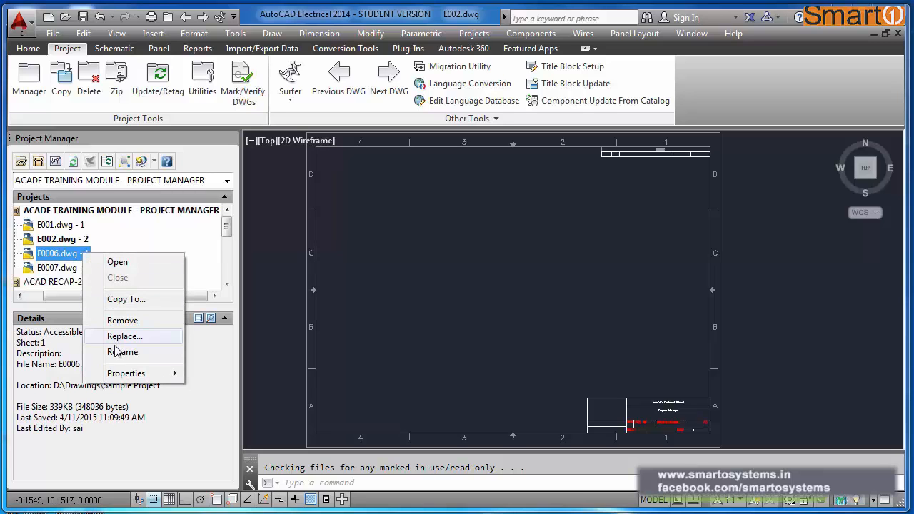
{"action": "mouse_move", "coordinate": [169, 373]}
{"action": "left_click", "coordinate": [233, 373]}
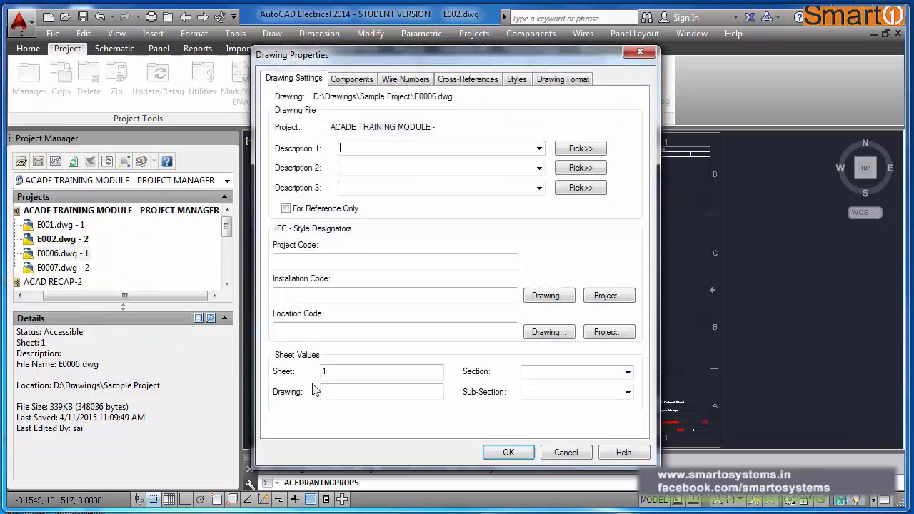
{"action": "type", "text": "6"}
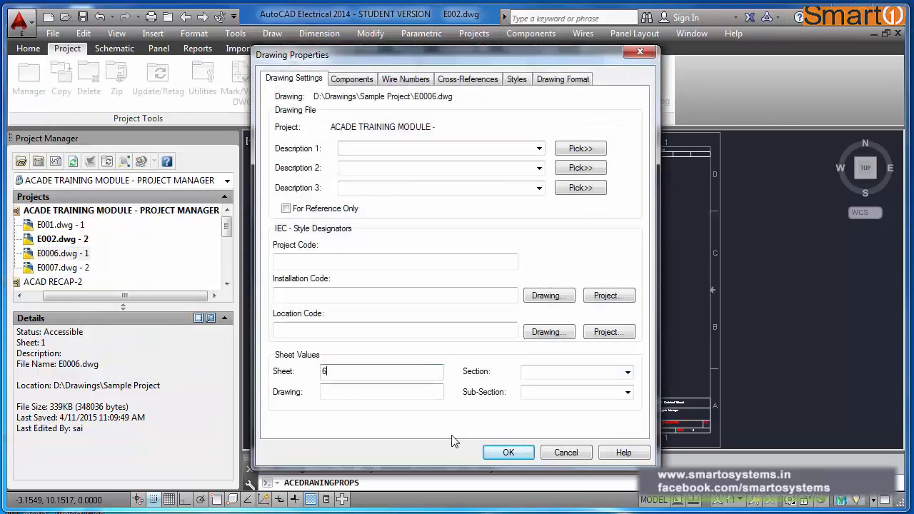
{"action": "left_click", "coordinate": [507, 453]}
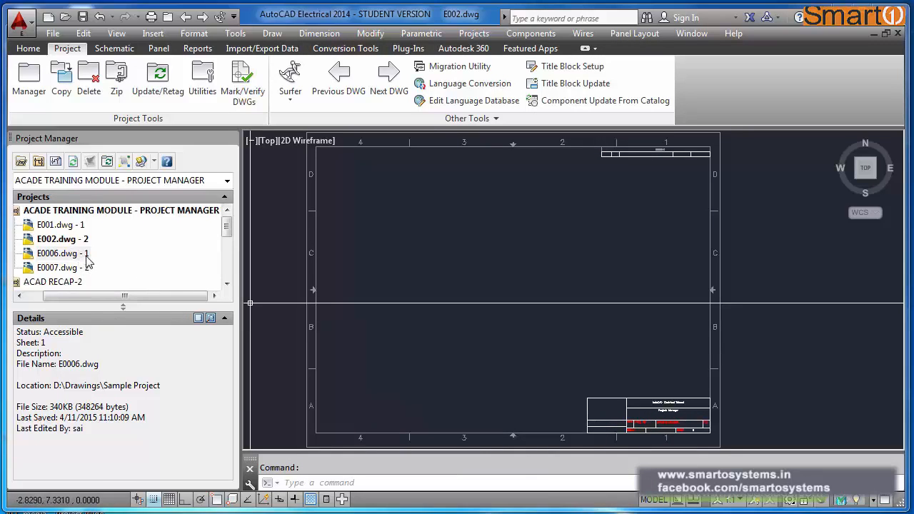
{"action": "left_click", "coordinate": [73, 163]}
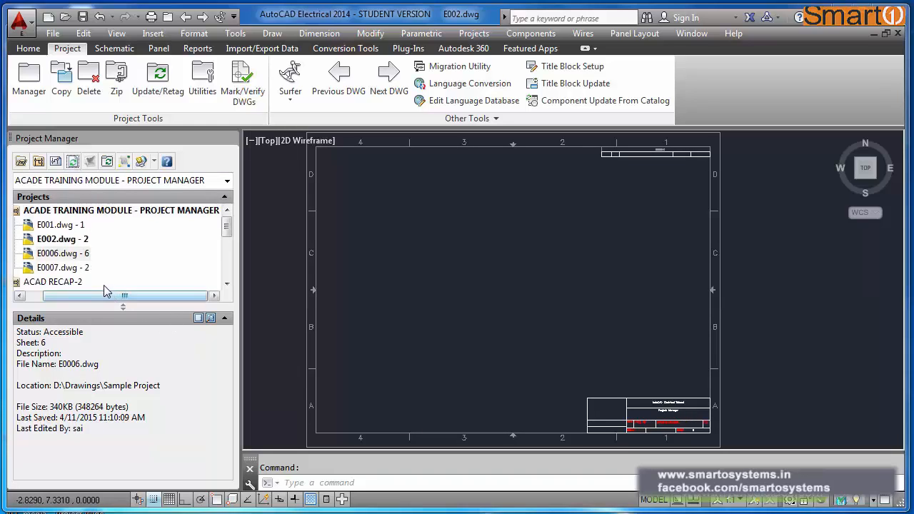
Step: Set the sheet value of drawing E0007 to 7 in its drawing properties and refresh the project list
{"action": "right_click", "coordinate": [88, 271]}
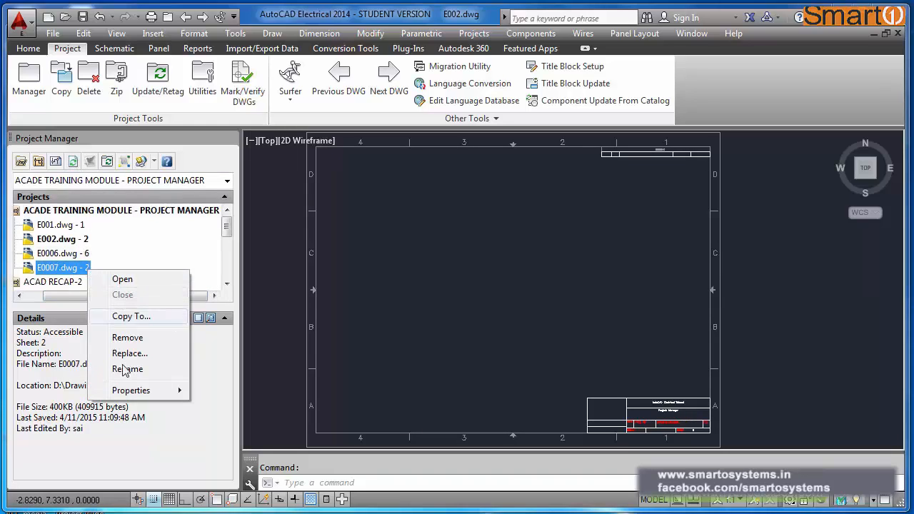
{"action": "mouse_move", "coordinate": [132, 390]}
{"action": "left_click", "coordinate": [236, 392]}
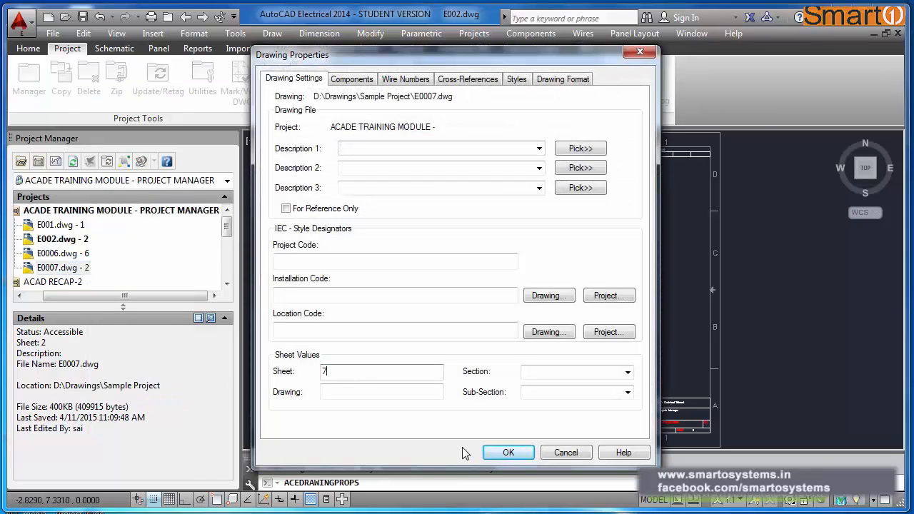
{"action": "left_click", "coordinate": [508, 453]}
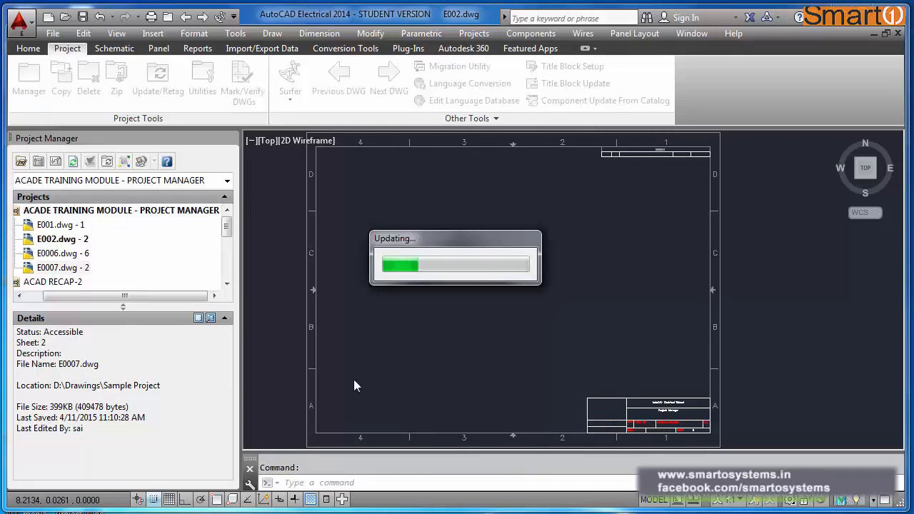
{"action": "left_click", "coordinate": [73, 162]}
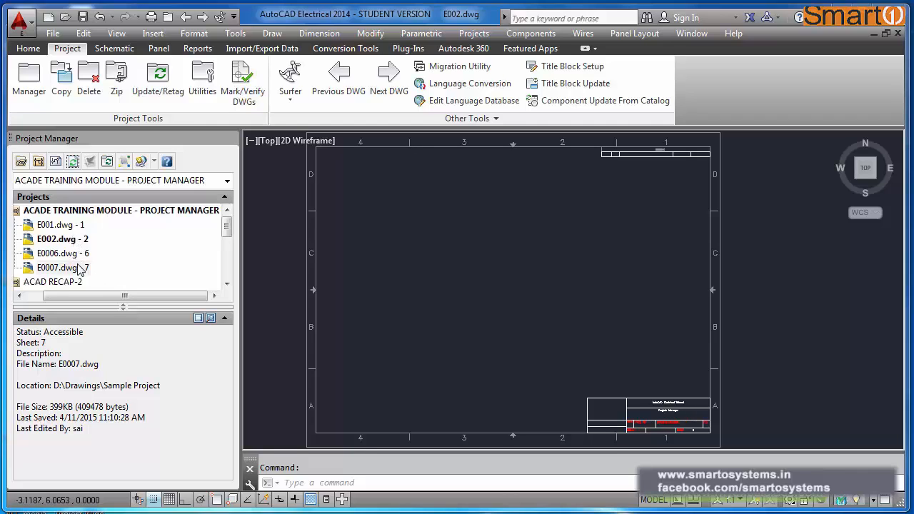
Step: View drawings E001 and E002 by opening them in turn from the project list
{"action": "double_click", "coordinate": [69, 227]}
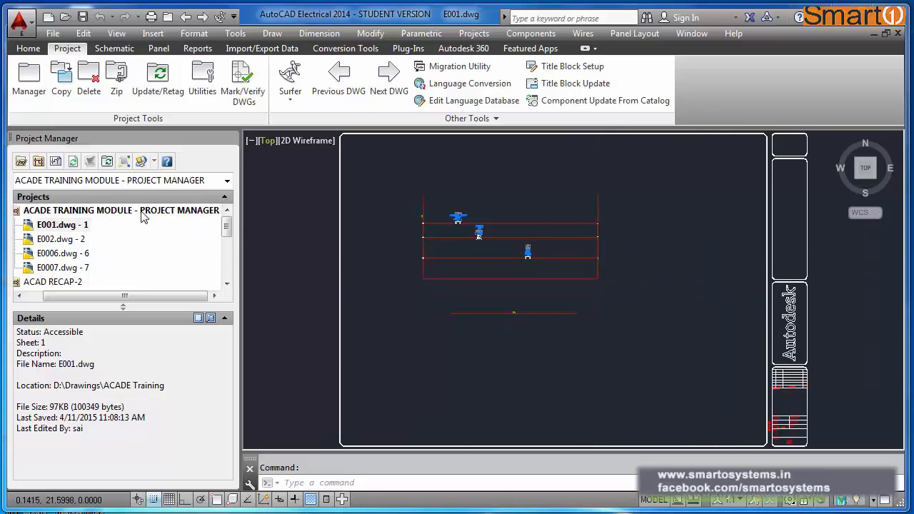
{"action": "double_click", "coordinate": [64, 239]}
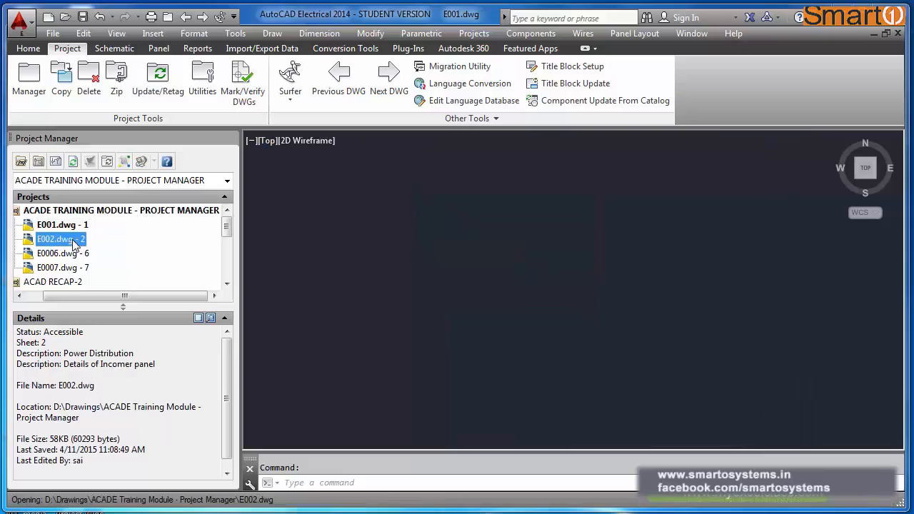
Step: Review the dialogs for creating a new drawing and for adding existing drawings to the project, cancelling both
{"action": "left_click", "coordinate": [56, 162]}
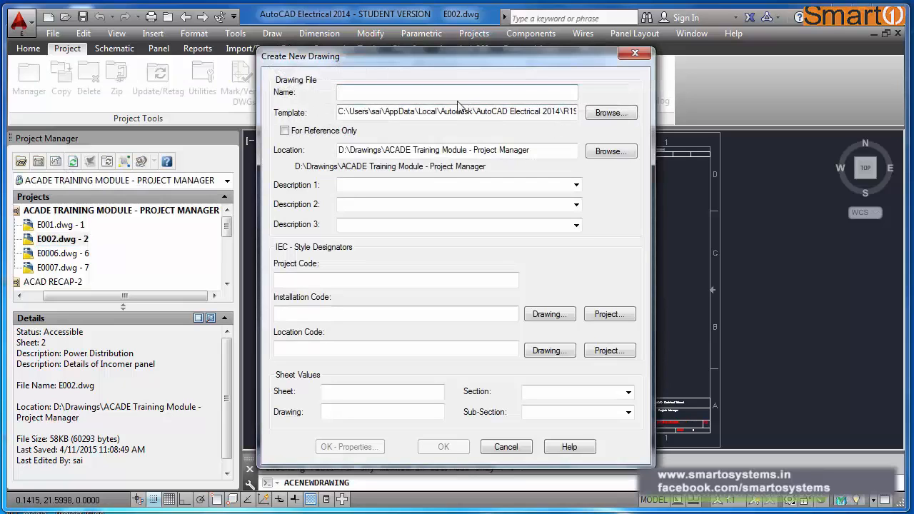
{"action": "left_click", "coordinate": [507, 447]}
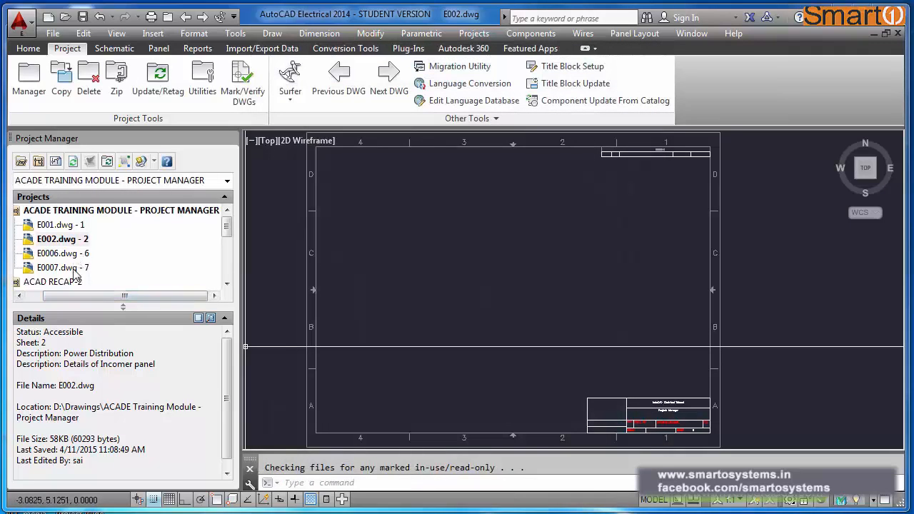
{"action": "right_click", "coordinate": [79, 210]}
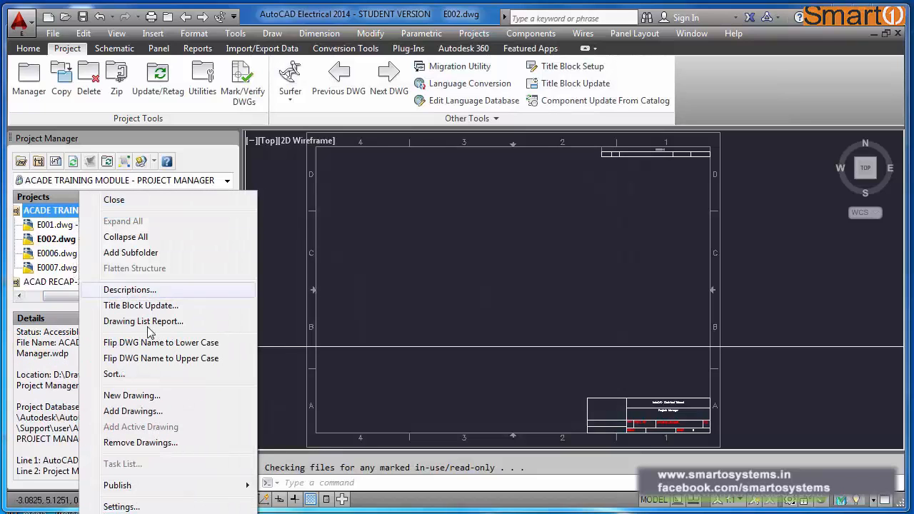
{"action": "left_click", "coordinate": [132, 411]}
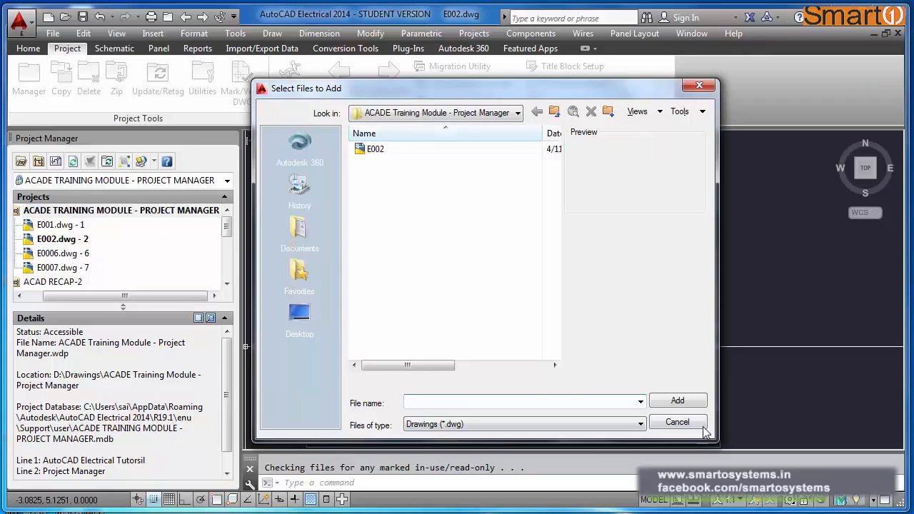
{"action": "left_click", "coordinate": [677, 422]}
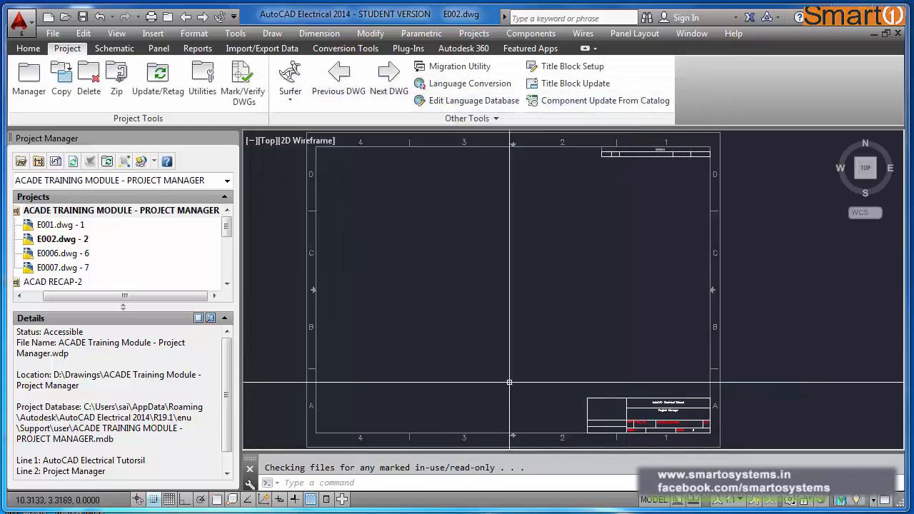
Step: View drawings E0006, E0007, E002 and E001 by opening them in turn from the project list
{"action": "double_click", "coordinate": [80, 256]}
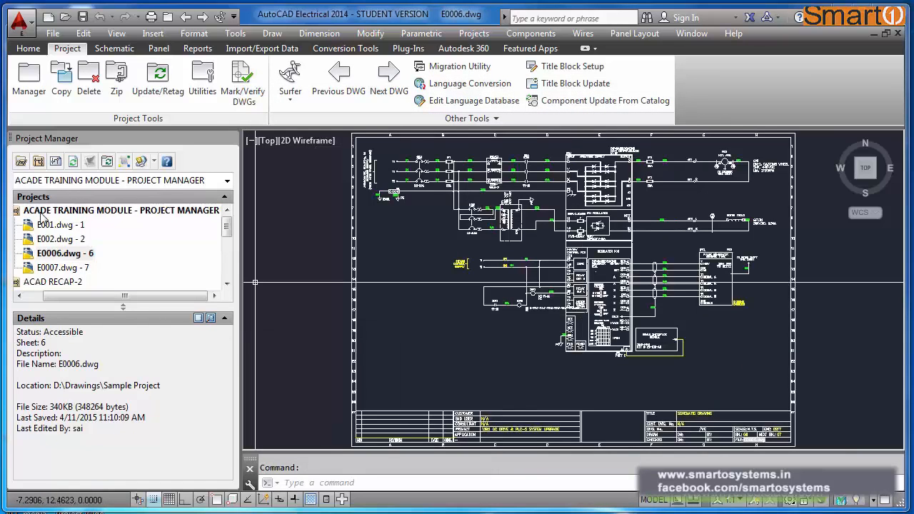
{"action": "double_click", "coordinate": [77, 269]}
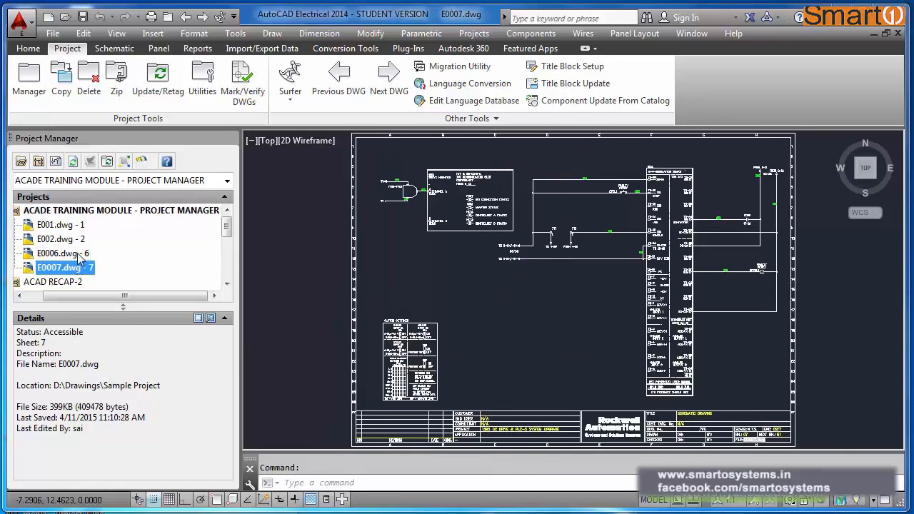
{"action": "left_click", "coordinate": [81, 242]}
{"action": "double_click", "coordinate": [81, 242]}
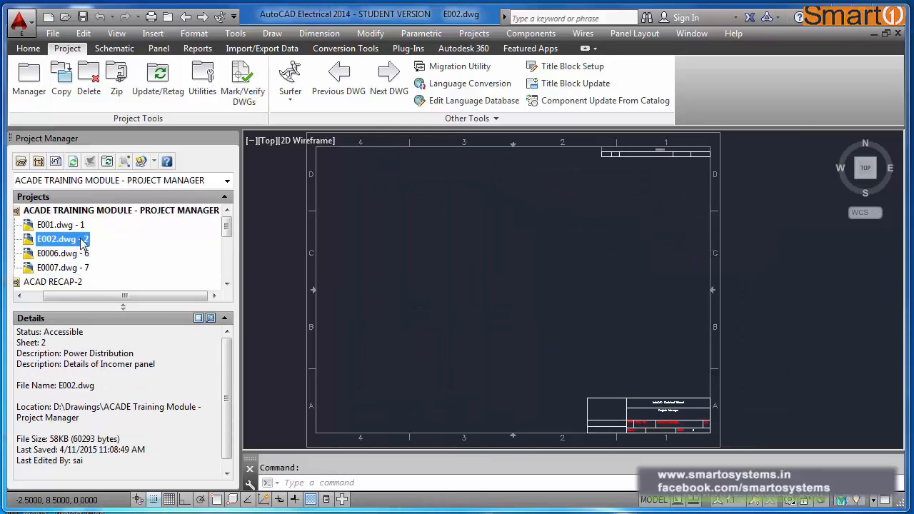
{"action": "left_click", "coordinate": [85, 231]}
{"action": "double_click", "coordinate": [85, 230]}
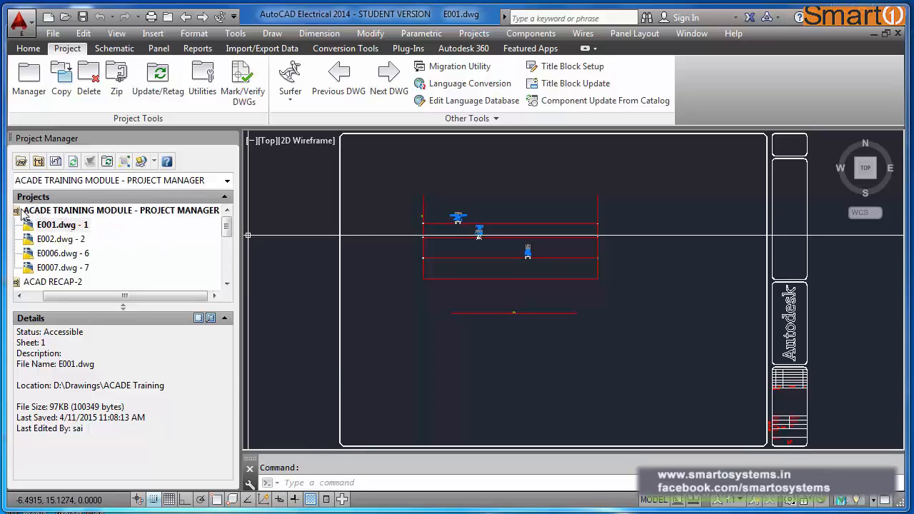
Step: Expand and collapse the ACADE TRAINING MODULE - PROJECT MANAGER project to look over its drawing list, leaving it collapsed
{"action": "left_click_drag", "start_coordinate": [91, 299], "coordinate": [75, 298]}
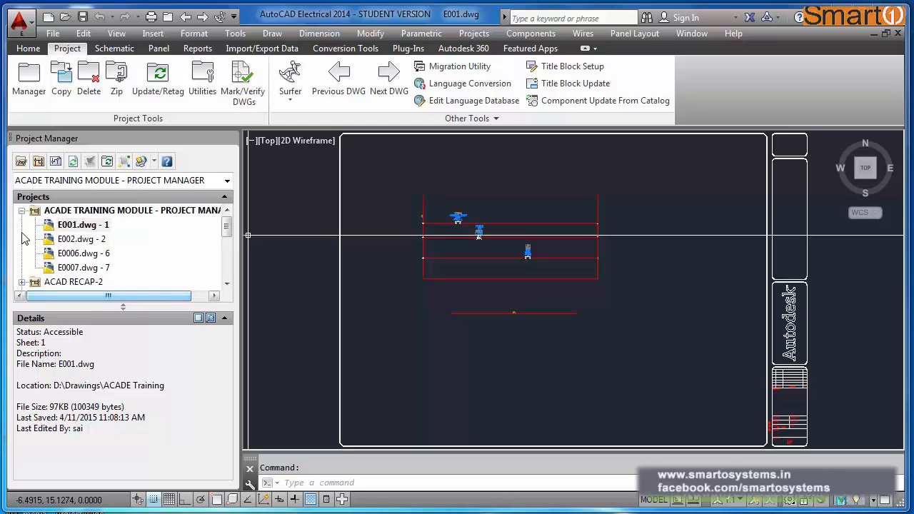
{"action": "left_click", "coordinate": [22, 211]}
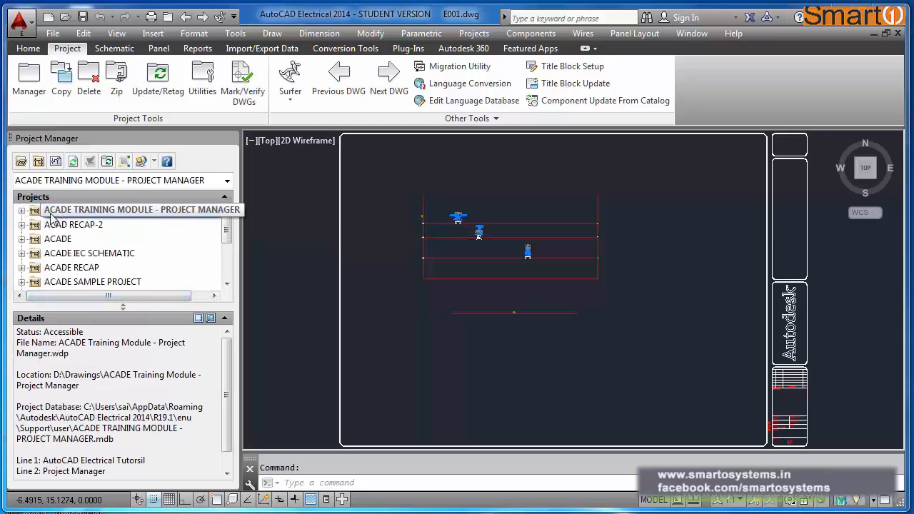
{"action": "left_click", "coordinate": [21, 211]}
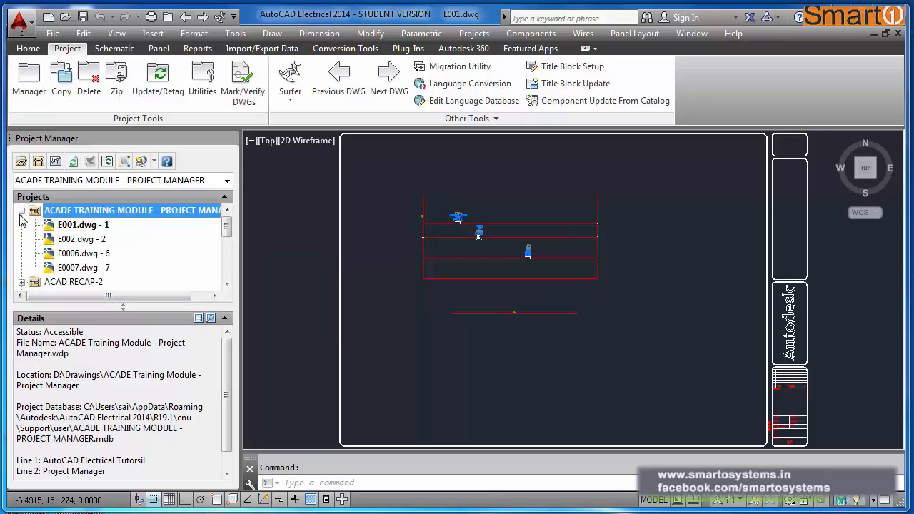
{"action": "left_click", "coordinate": [22, 211]}
{"action": "left_click", "coordinate": [21, 211]}
{"action": "left_click", "coordinate": [21, 210]}
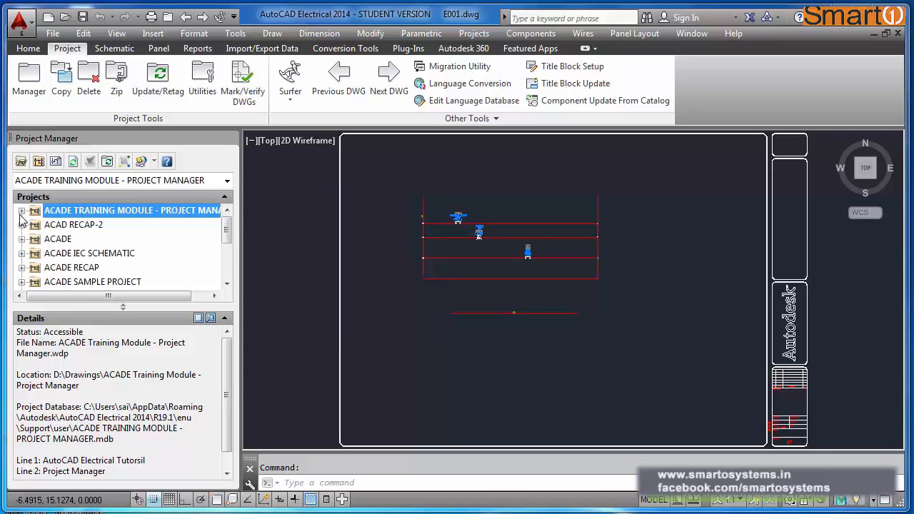
Step: Add a subfolder named Layout to the ACADE TRAINING MODULE - PROJECT MANAGER project
{"action": "right_click", "coordinate": [51, 213]}
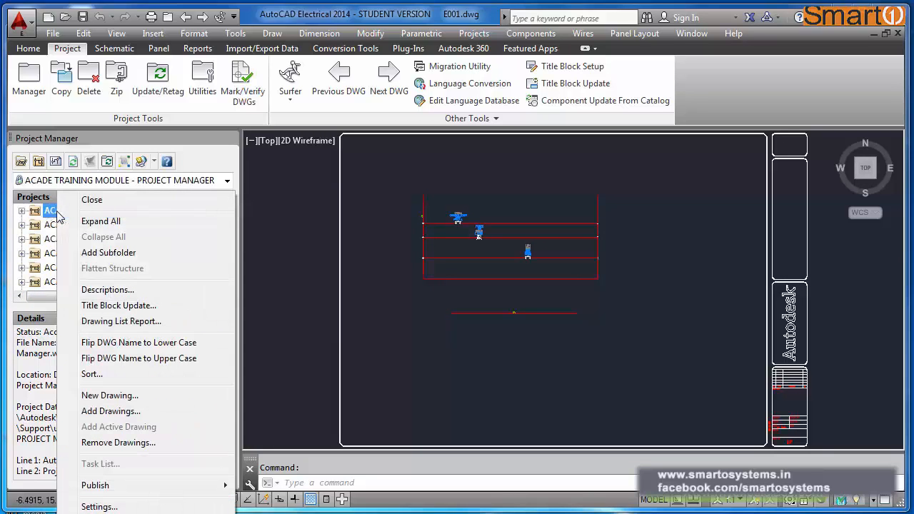
{"action": "left_click", "coordinate": [109, 253]}
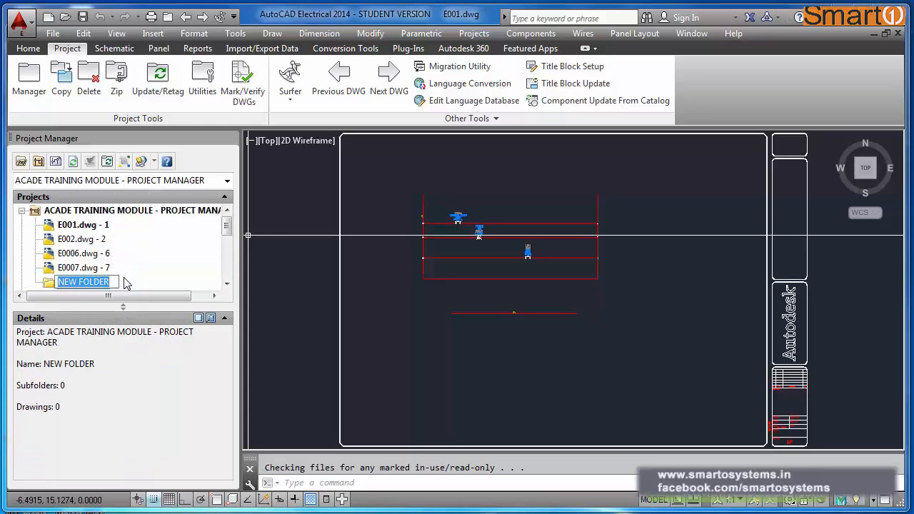
{"action": "type", "text": "Layout"}
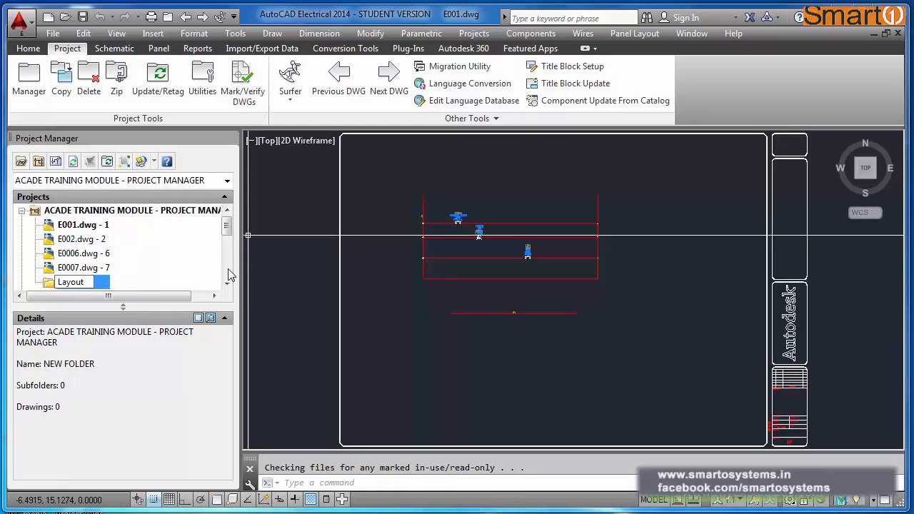
{"action": "left_click", "coordinate": [306, 283]}
{"action": "left_click", "coordinate": [310, 279]}
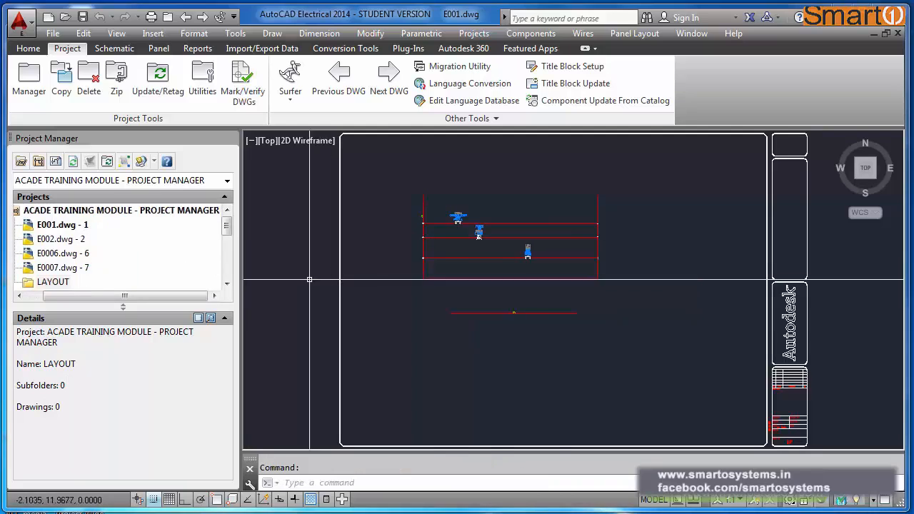
Step: Add a second subfolder named Schematic to the ACADE TRAINING MODULE - PROJECT MANAGER project
{"action": "right_click", "coordinate": [25, 212]}
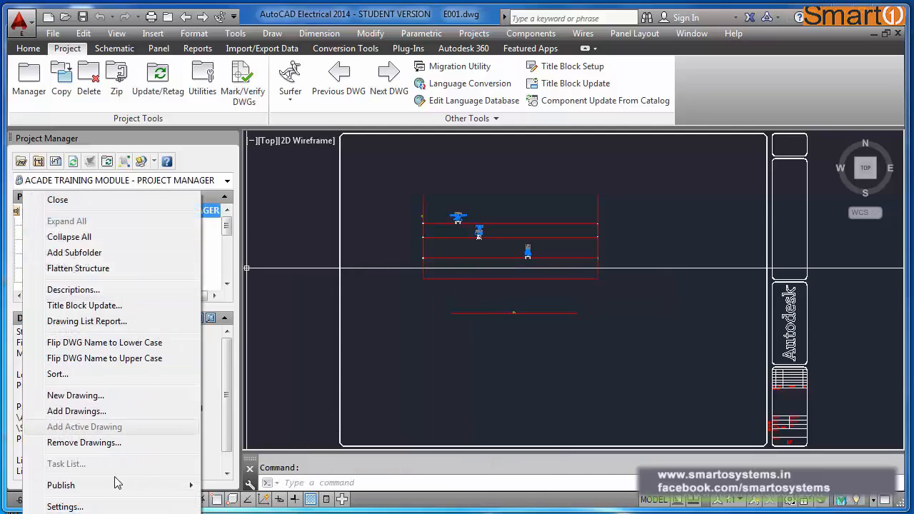
{"action": "left_click", "coordinate": [135, 257]}
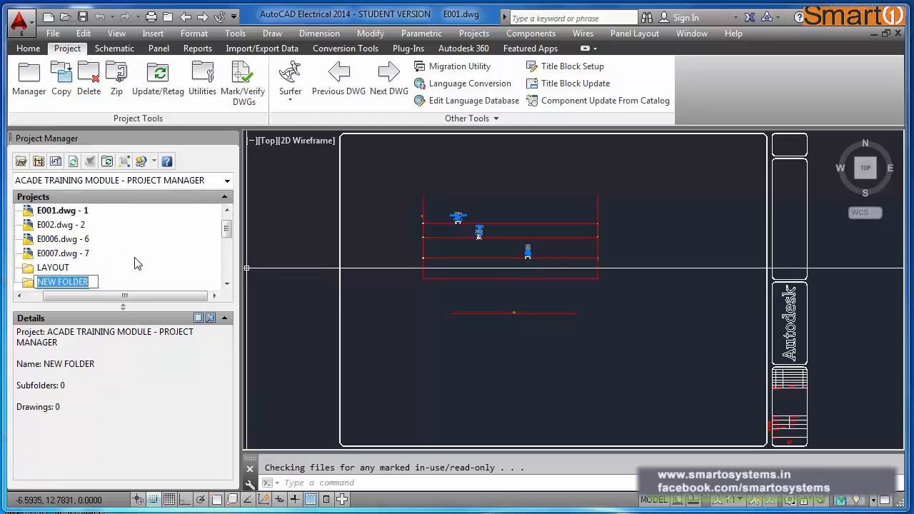
{"action": "type", "text": "Schema"}
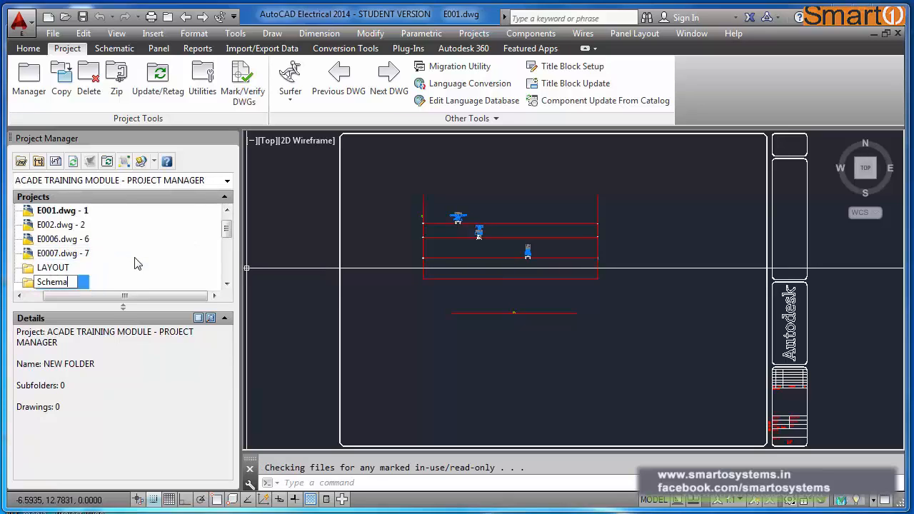
{"action": "type", "text": "tic"}
{"action": "key", "text": "Return"}
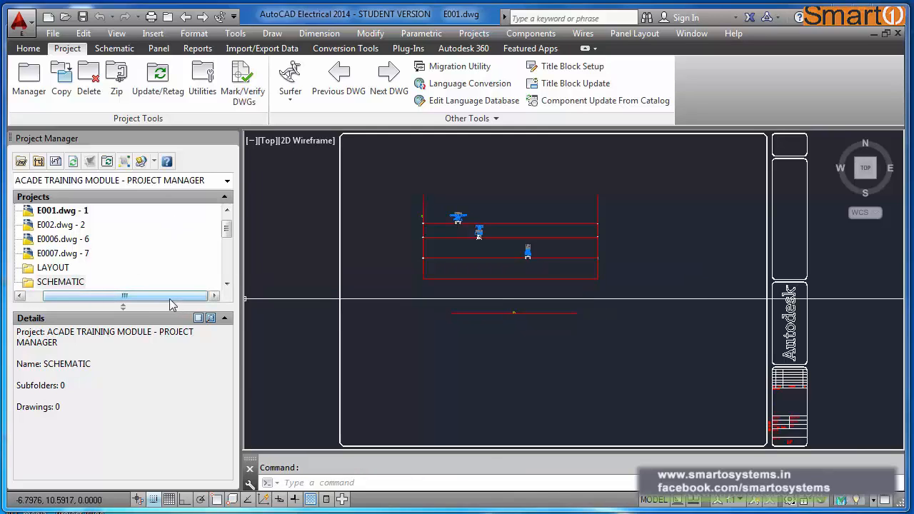
Step: Try to move drawings E001 and E002 together into a project subfolder
{"action": "left_click_drag", "start_coordinate": [170, 298], "coordinate": [156, 298]}
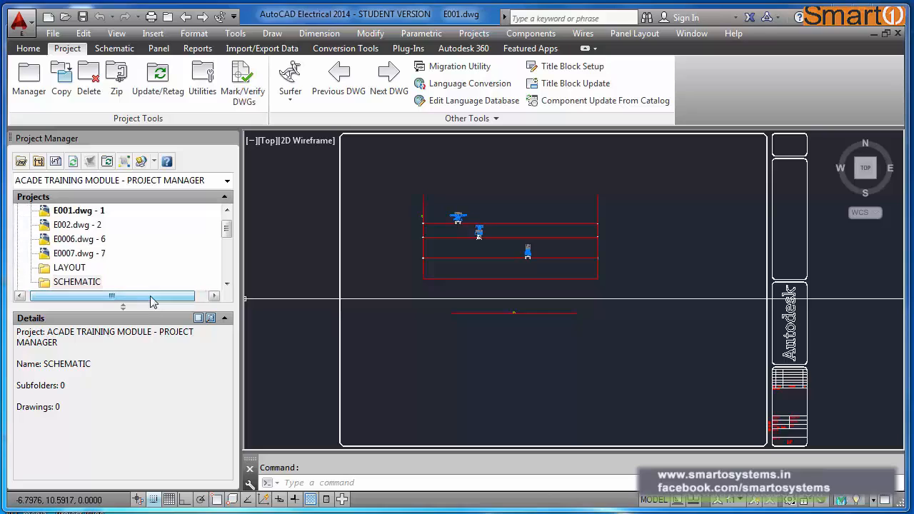
{"action": "left_click", "coordinate": [90, 214]}
{"action": "left_click", "coordinate": [85, 225], "text": "shift"}
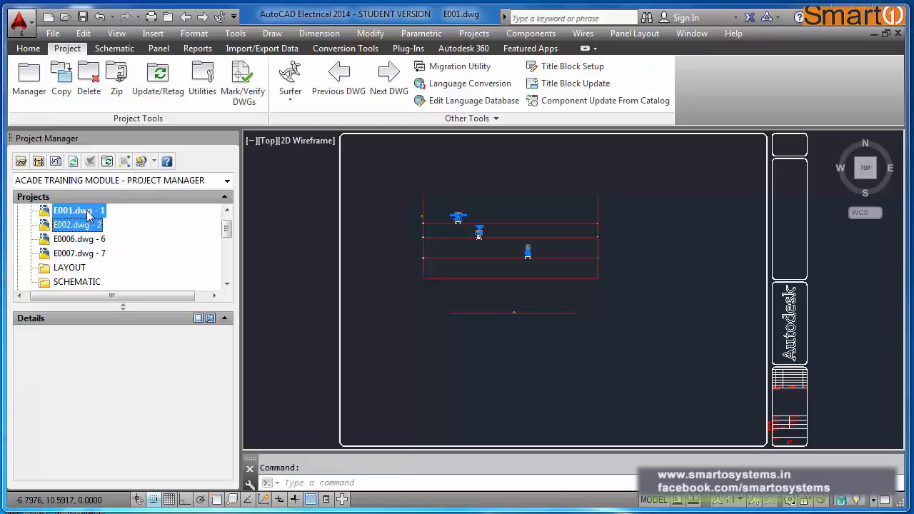
{"action": "left_click_drag", "start_coordinate": [87, 211], "coordinate": [76, 280]}
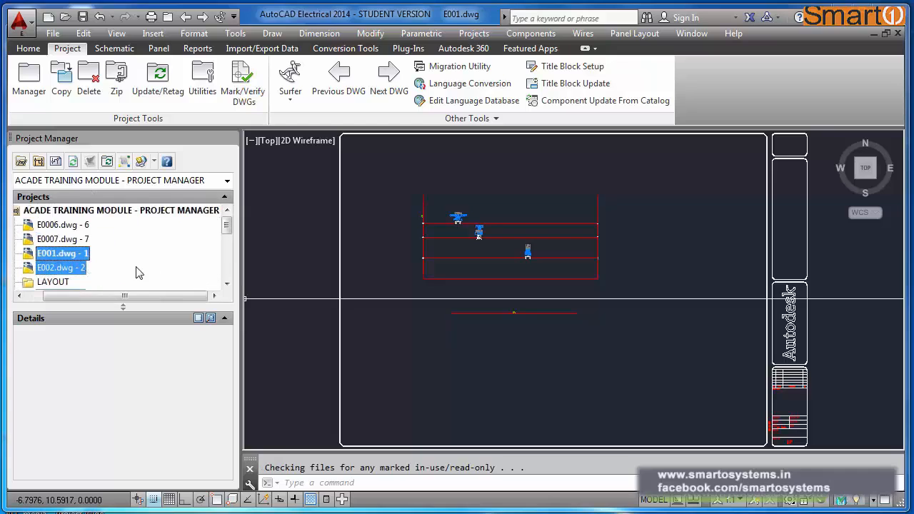
Step: Move drawings E001 and E002 together into the LAYOUT subfolder
{"action": "left_click", "coordinate": [226, 284]}
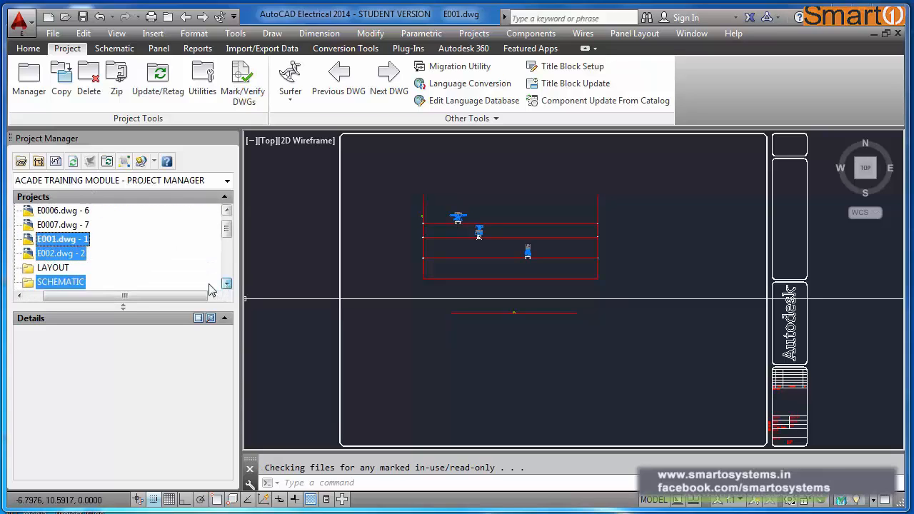
{"action": "left_click", "coordinate": [53, 268]}
{"action": "left_click", "coordinate": [75, 246]}
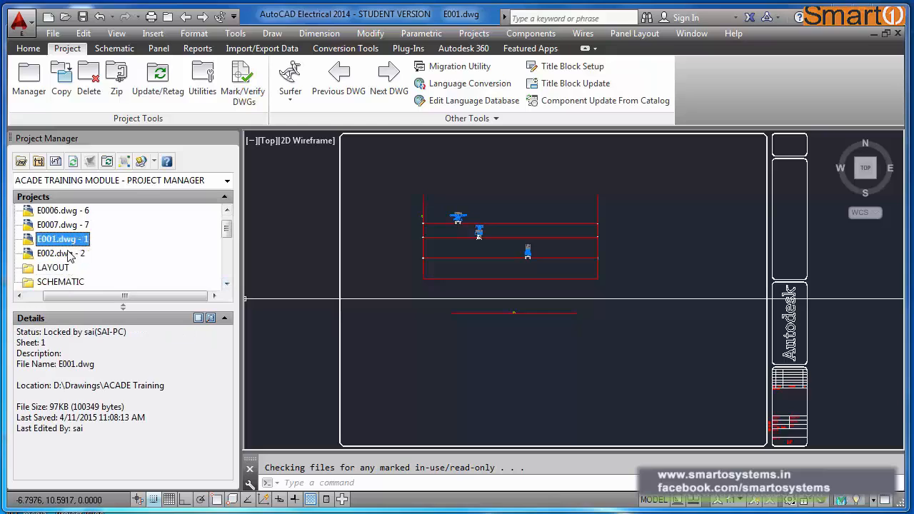
{"action": "left_click", "coordinate": [72, 255], "text": "shift"}
{"action": "mouse_move", "coordinate": [71, 254]}
{"action": "left_mouse_down"}
{"action": "mouse_move", "coordinate": [69, 271]}
{"action": "mouse_move", "coordinate": [62, 269]}
{"action": "left_mouse_up"}
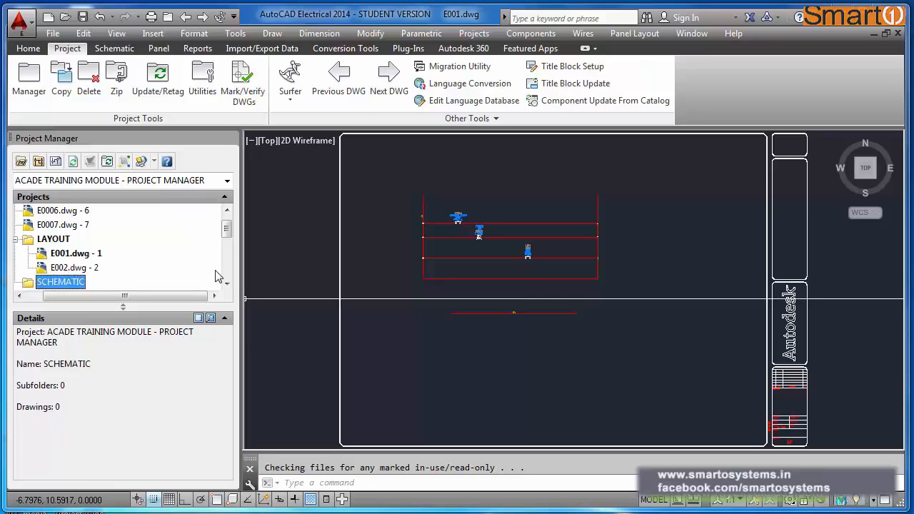
Step: Try to move drawings E0006 and E0007 together into the SCHEMATIC subfolder
{"action": "left_click", "coordinate": [84, 214]}
{"action": "left_click", "coordinate": [82, 226], "text": "shift"}
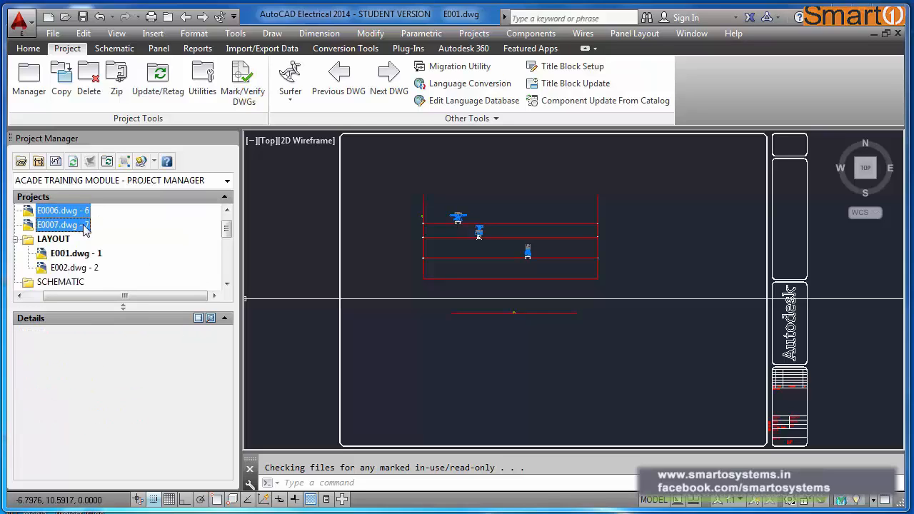
{"action": "left_click_drag", "start_coordinate": [75, 225], "coordinate": [87, 262]}
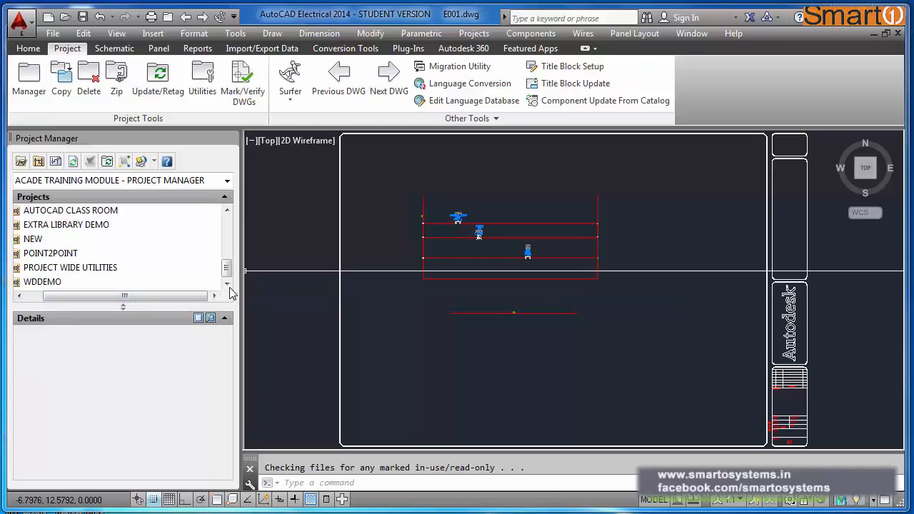
Step: Collapse the project details to enlarge the project list and move drawings E0006 and E0007 into the SCHEMATIC subfolder
{"action": "left_click", "coordinate": [225, 318]}
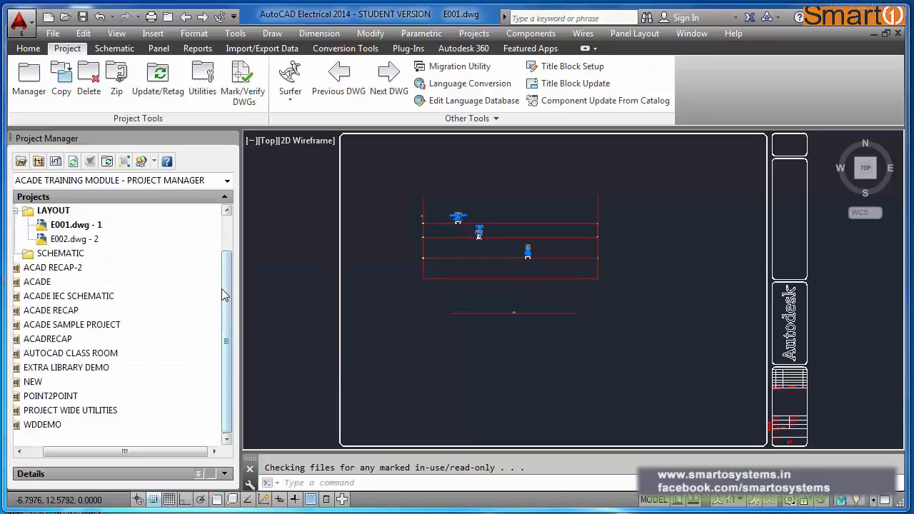
{"action": "left_click_drag", "start_coordinate": [228, 285], "coordinate": [205, 265]}
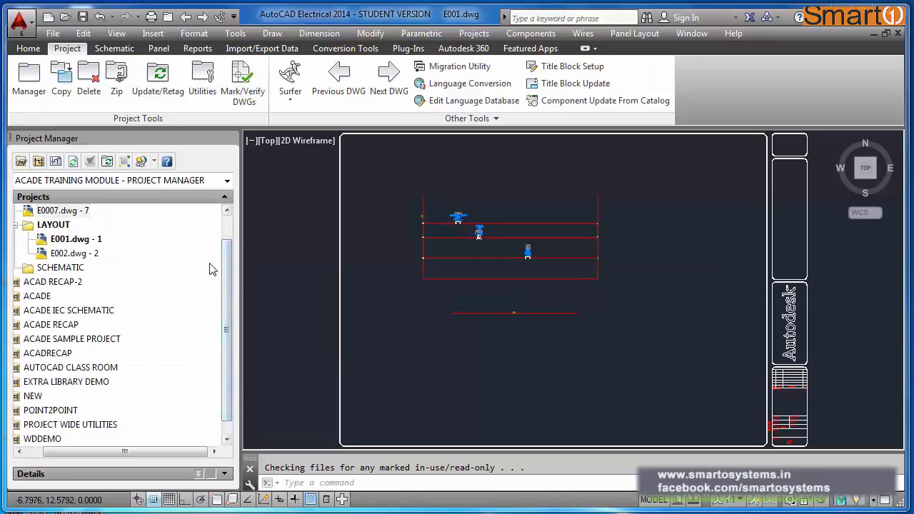
{"action": "left_click", "coordinate": [228, 211]}
{"action": "left_click", "coordinate": [68, 211]}
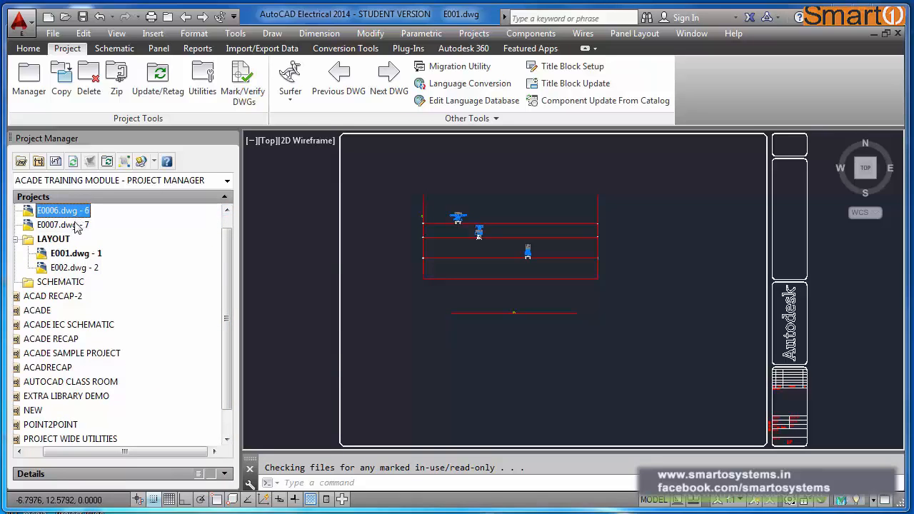
{"action": "left_click", "coordinate": [78, 223], "text": "shift"}
{"action": "left_click_drag", "start_coordinate": [79, 220], "coordinate": [60, 298]}
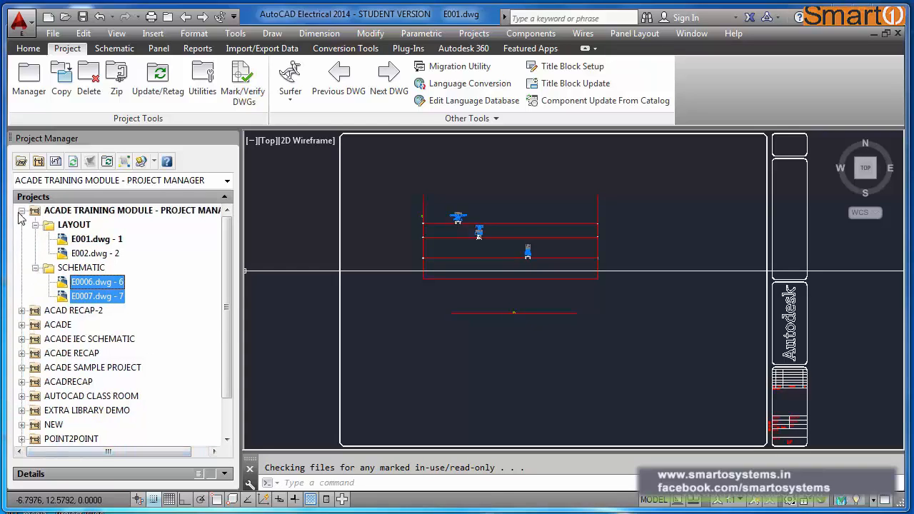
Step: Expand and collapse the project and its LAYOUT and SCHEMATIC subfolders in turn to review how the drawings are grouped
{"action": "left_click", "coordinate": [21, 212]}
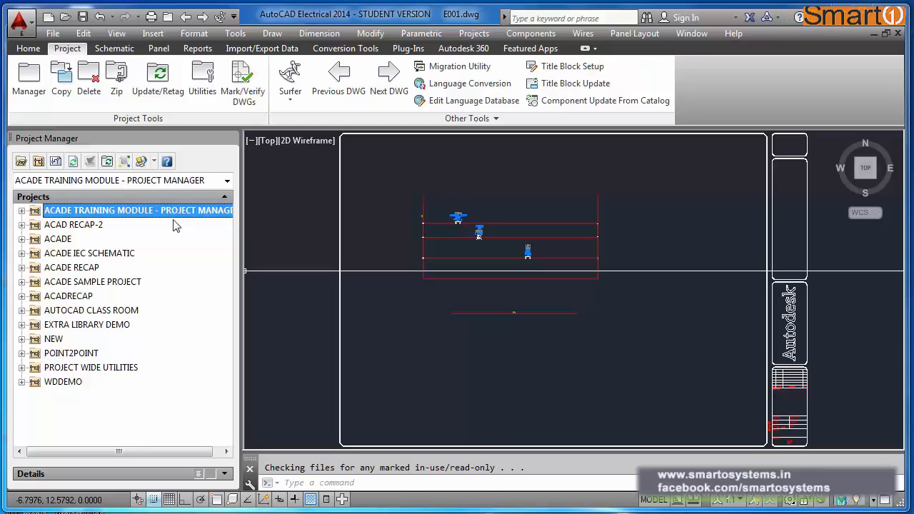
{"action": "left_click", "coordinate": [22, 212]}
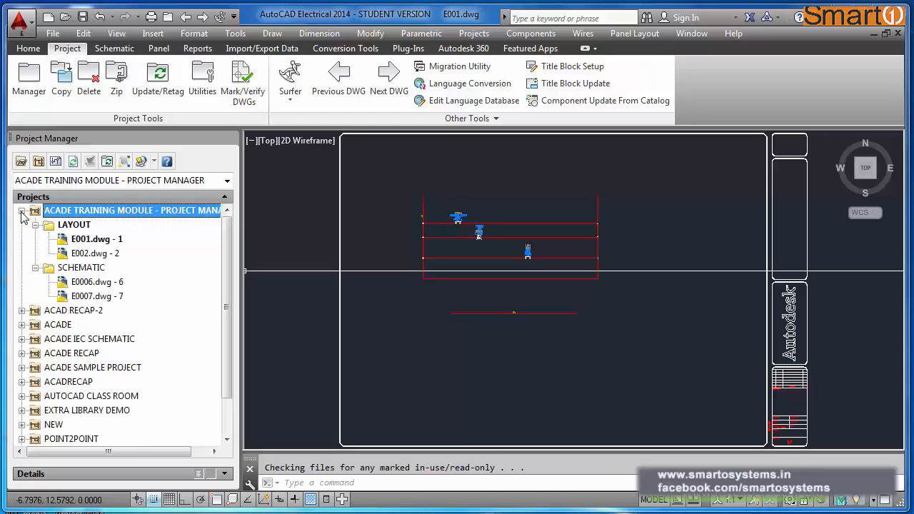
{"action": "left_click", "coordinate": [35, 224]}
{"action": "left_click", "coordinate": [35, 243]}
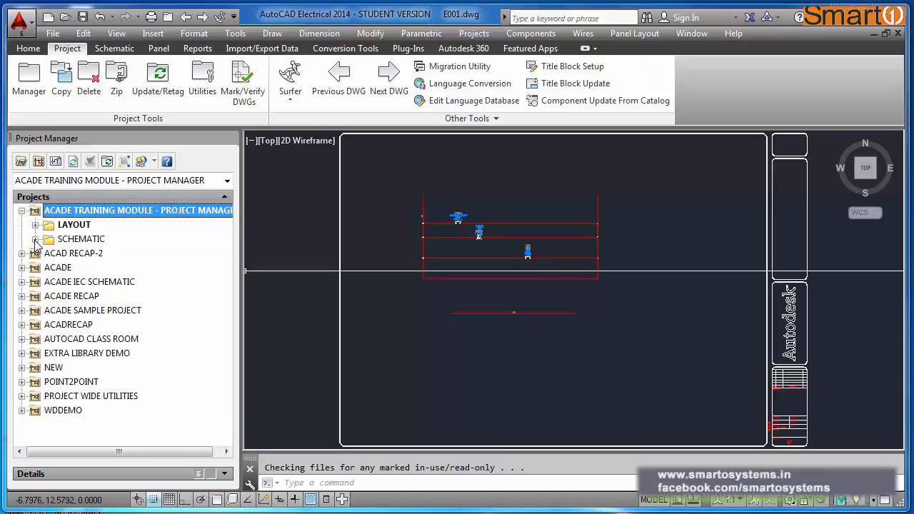
{"action": "left_click", "coordinate": [84, 226]}
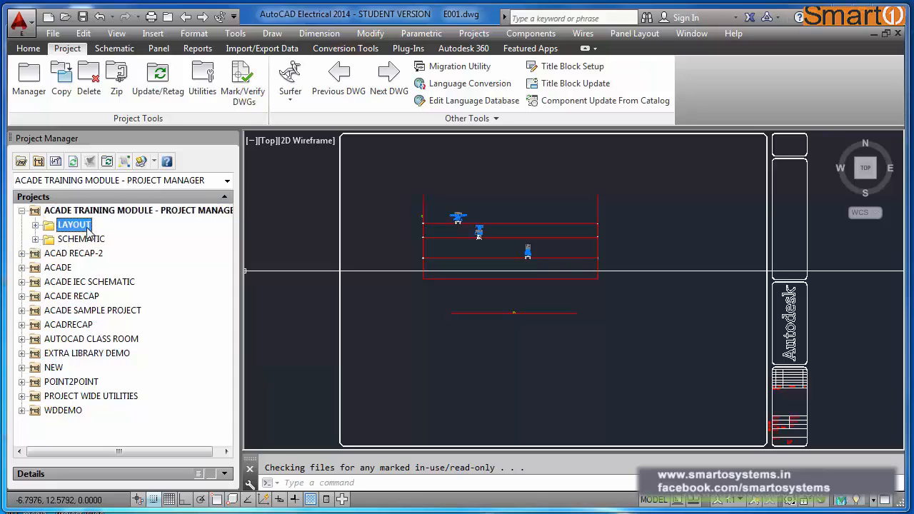
{"action": "left_click", "coordinate": [35, 226]}
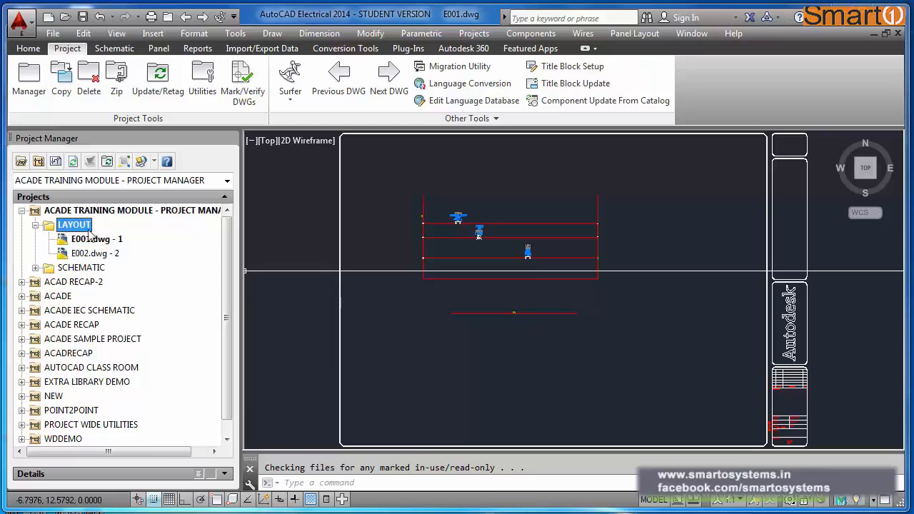
{"action": "left_click", "coordinate": [35, 225]}
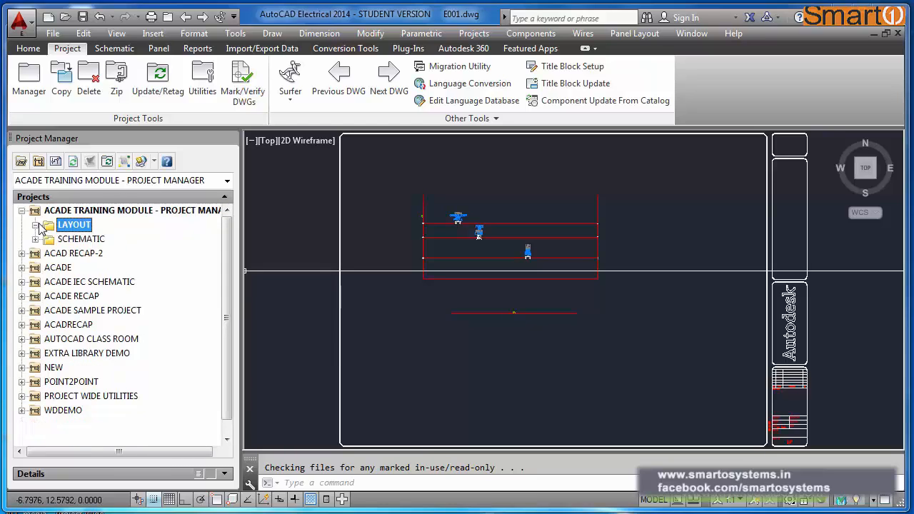
{"action": "left_click", "coordinate": [36, 239]}
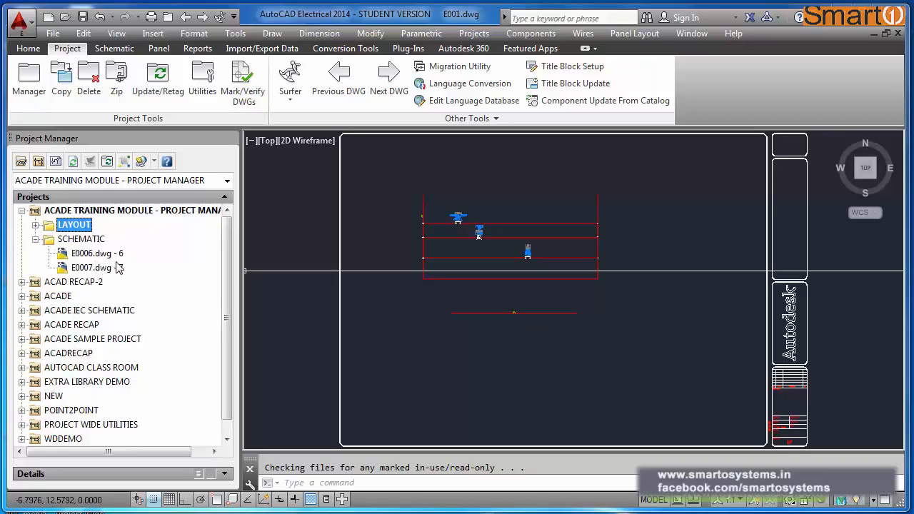
{"action": "left_click", "coordinate": [36, 240]}
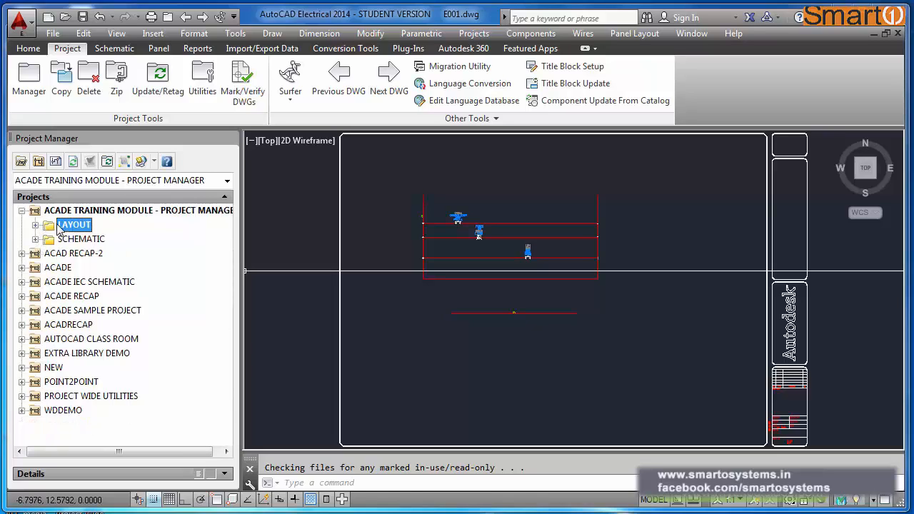
Step: Review the commands available for the LAYOUT subfolder without applying any of them
{"action": "right_click", "coordinate": [55, 224]}
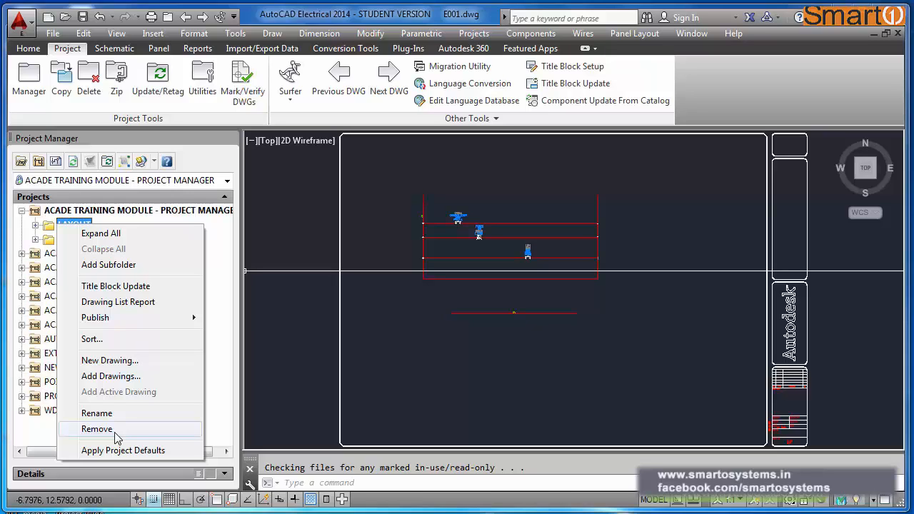
{"action": "left_click", "coordinate": [318, 423]}
{"action": "left_click", "coordinate": [307, 404]}
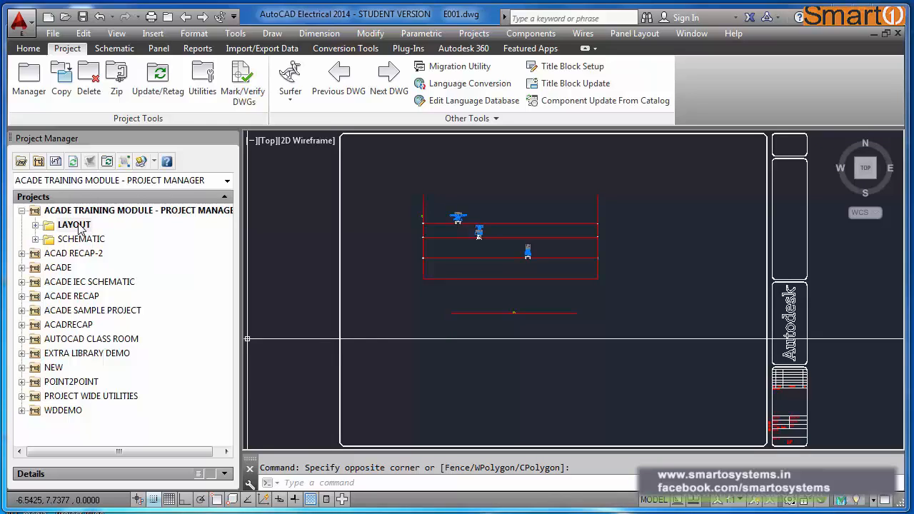
Step: Select drawings E001 and E002 in the LAYOUT subfolder, and compare its contents with those of the SCHEMATIC subfolder
{"action": "left_click", "coordinate": [36, 226]}
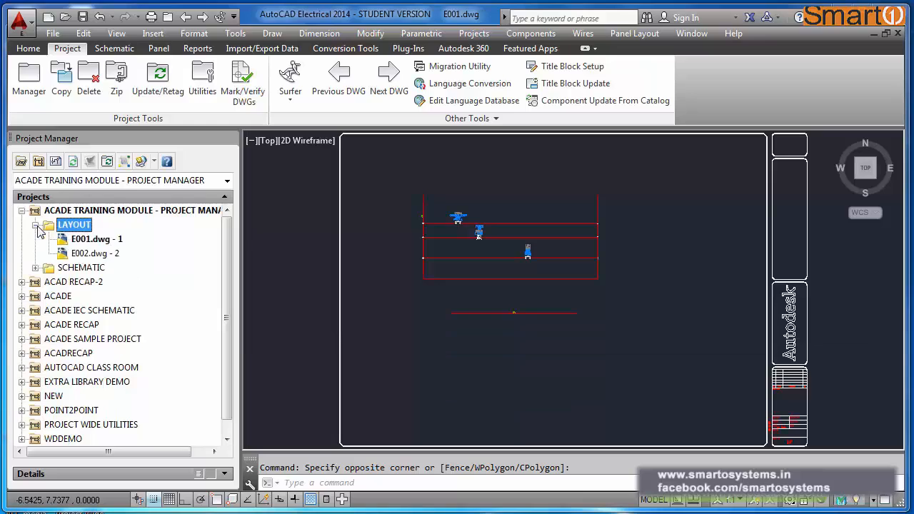
{"action": "left_click", "coordinate": [98, 241]}
{"action": "left_click", "coordinate": [101, 254], "text": "shift"}
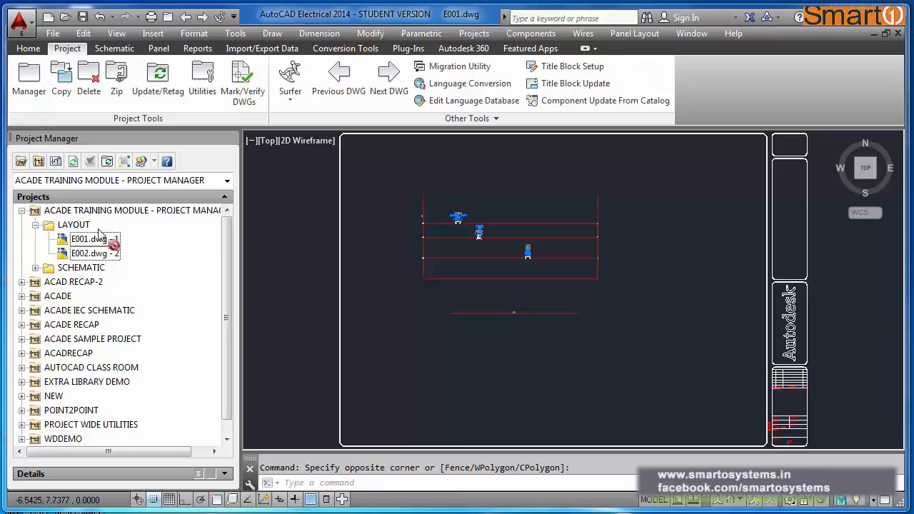
{"action": "left_click", "coordinate": [35, 226]}
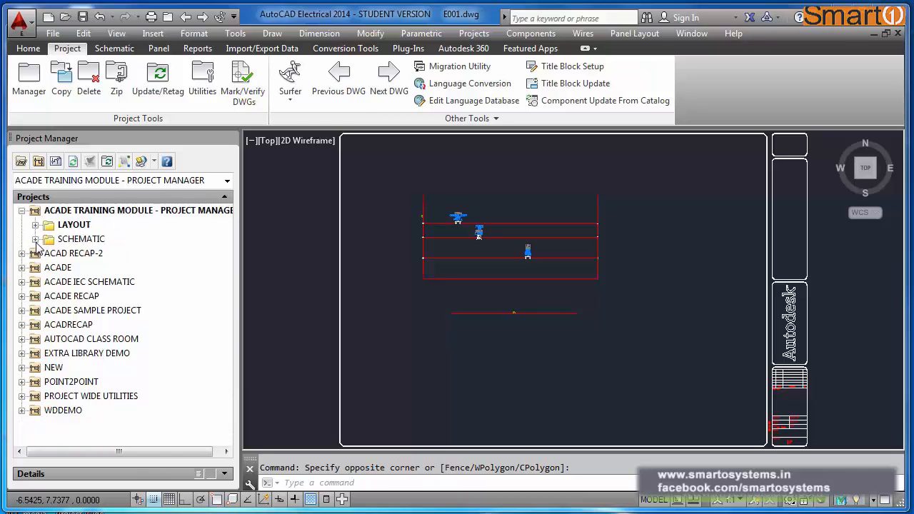
{"action": "left_click", "coordinate": [35, 239]}
{"action": "left_click", "coordinate": [35, 239]}
{"action": "left_click", "coordinate": [35, 225]}
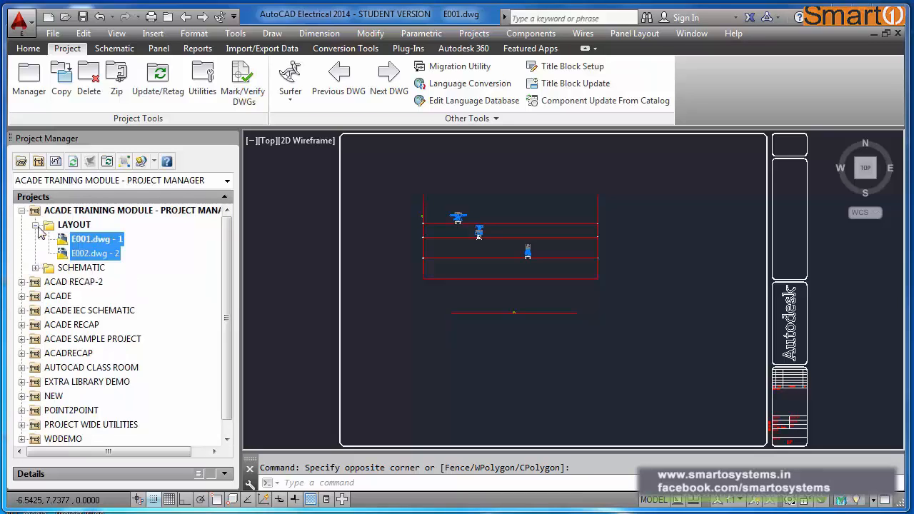
{"action": "left_click", "coordinate": [35, 225]}
{"action": "left_click", "coordinate": [35, 240]}
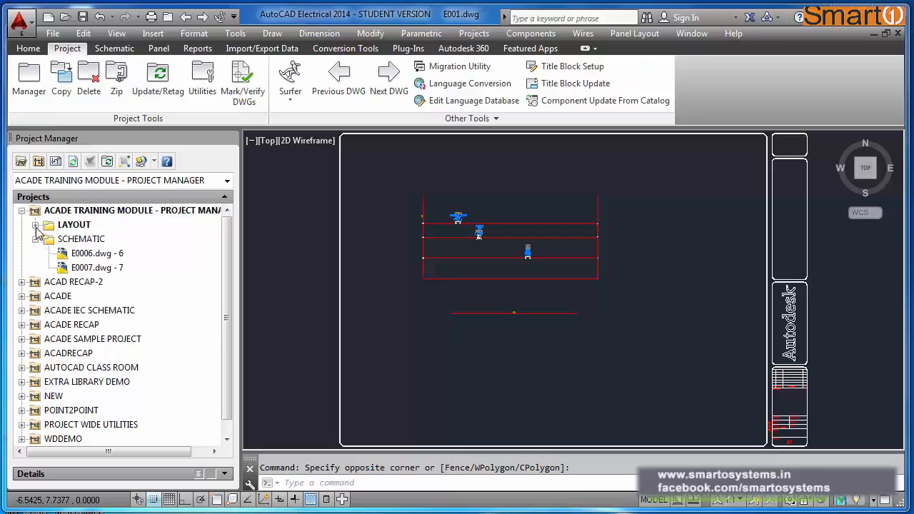
Step: Expand and collapse the LAYOUT and SCHEMATIC subfolders to review the drawings grouped in each
{"action": "left_click", "coordinate": [35, 225]}
{"action": "left_click", "coordinate": [35, 268]}
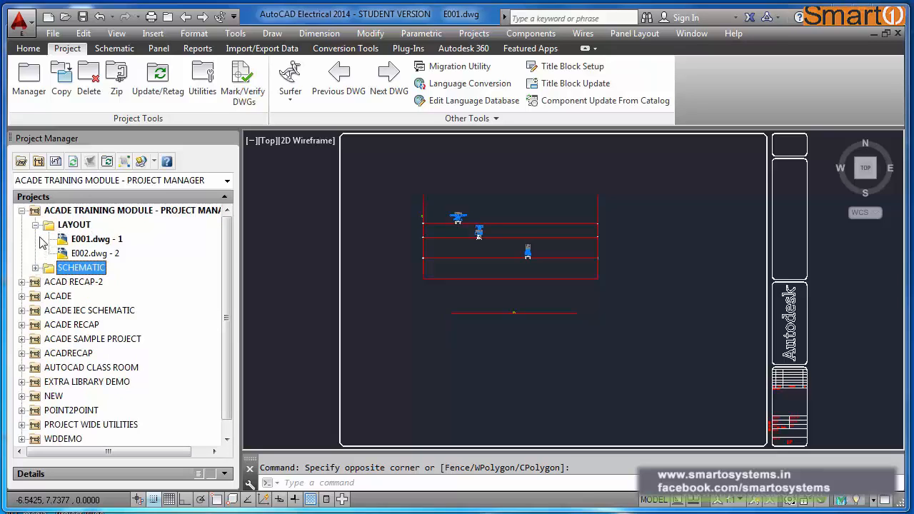
{"action": "left_click", "coordinate": [35, 225]}
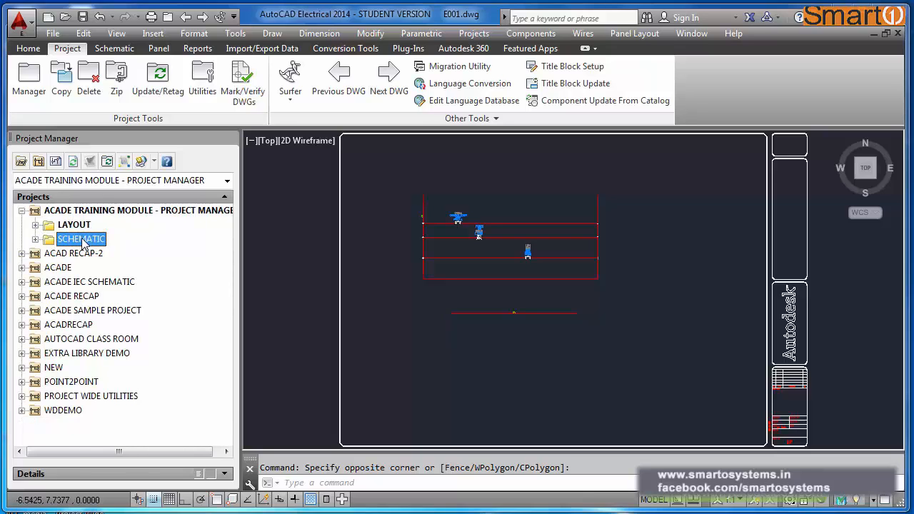
{"action": "left_click", "coordinate": [35, 224]}
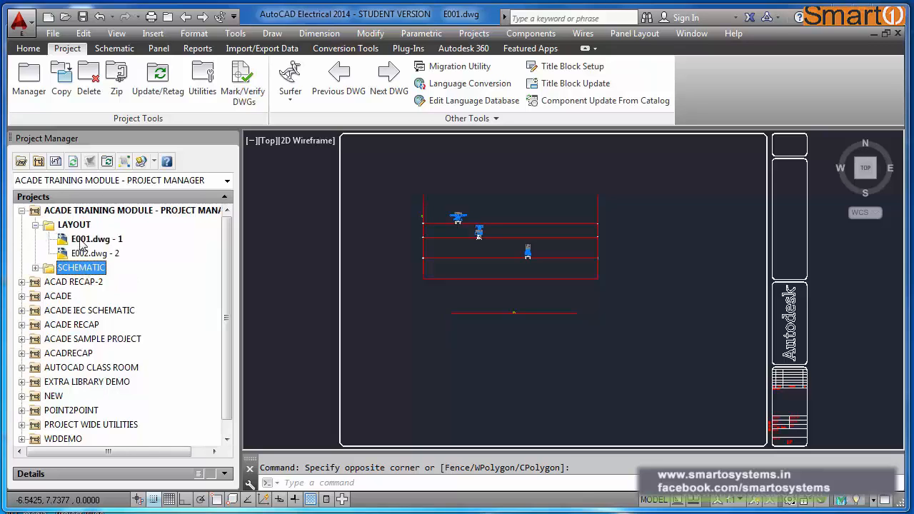
Step: View the drawing properties of E001 using the Schematic tools, and close them without changes
{"action": "left_click", "coordinate": [96, 239]}
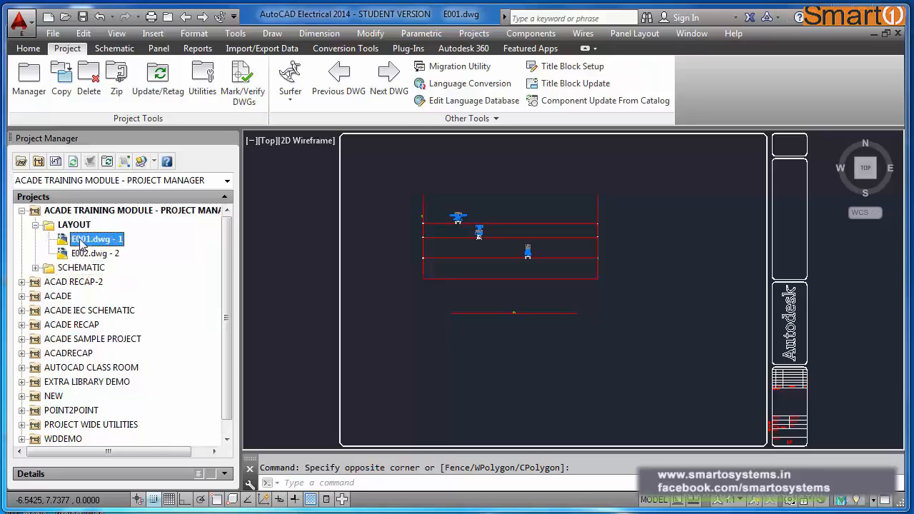
{"action": "left_click", "coordinate": [114, 47]}
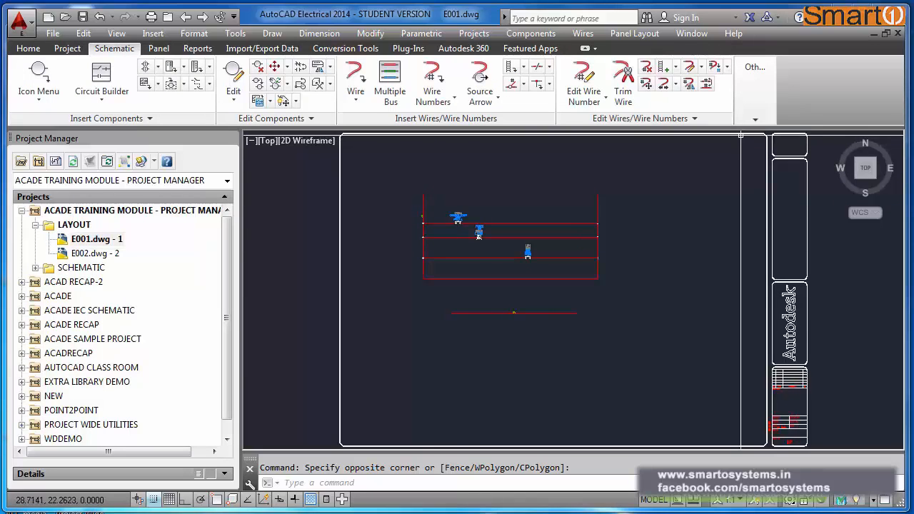
{"action": "left_click", "coordinate": [756, 86]}
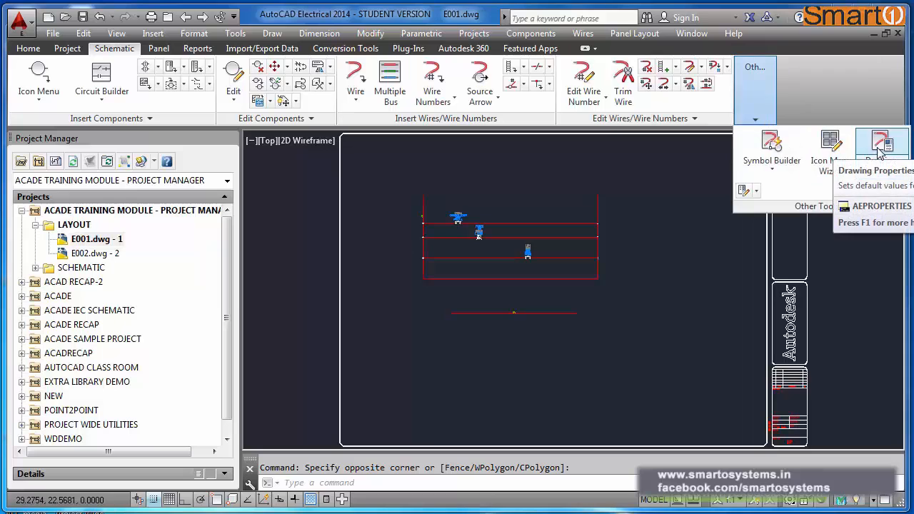
{"action": "left_click", "coordinate": [880, 149]}
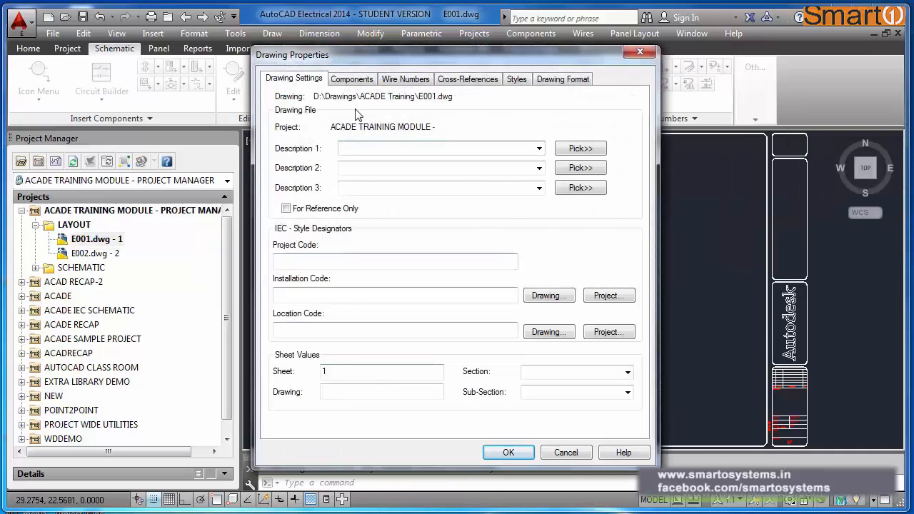
{"action": "left_click", "coordinate": [565, 453]}
Step: View the drawing properties of E001 from its entry in the project list, and leave them unchanged
{"action": "right_click", "coordinate": [98, 243]}
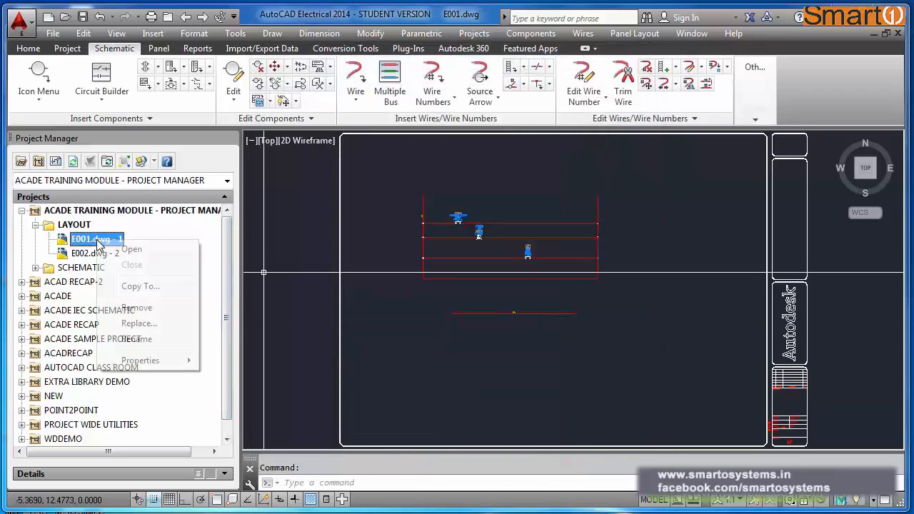
{"action": "mouse_move", "coordinate": [164, 360]}
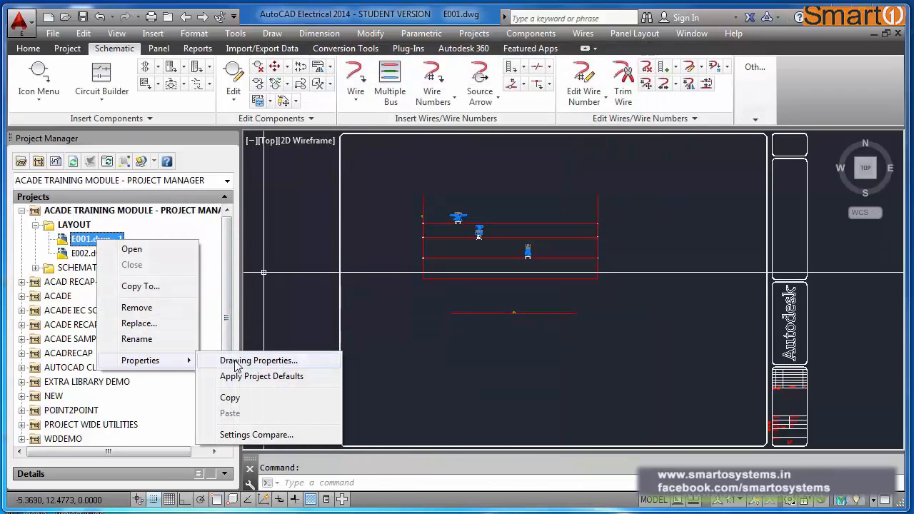
{"action": "left_click", "coordinate": [236, 362]}
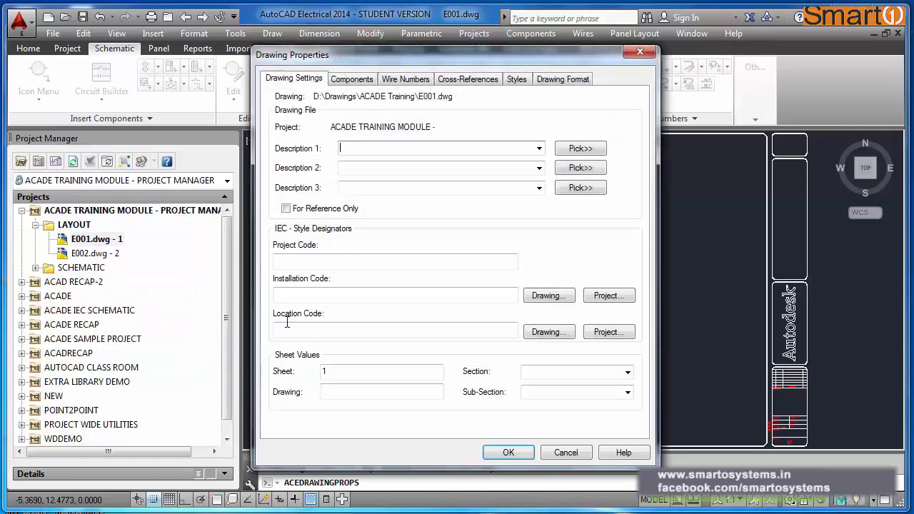
{"action": "left_click", "coordinate": [566, 453]}
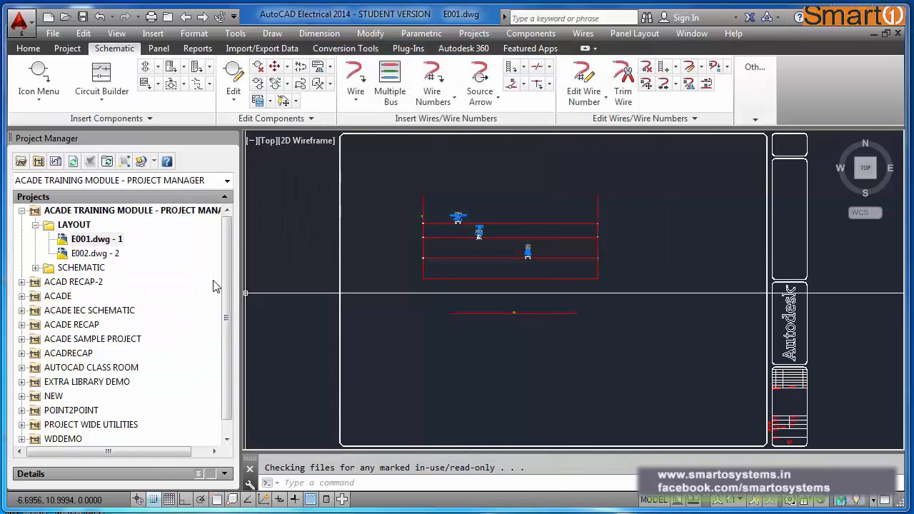
Step: Collapse the training project and review the Project-Wide Update or Retag options without applying them
{"action": "left_click", "coordinate": [21, 211]}
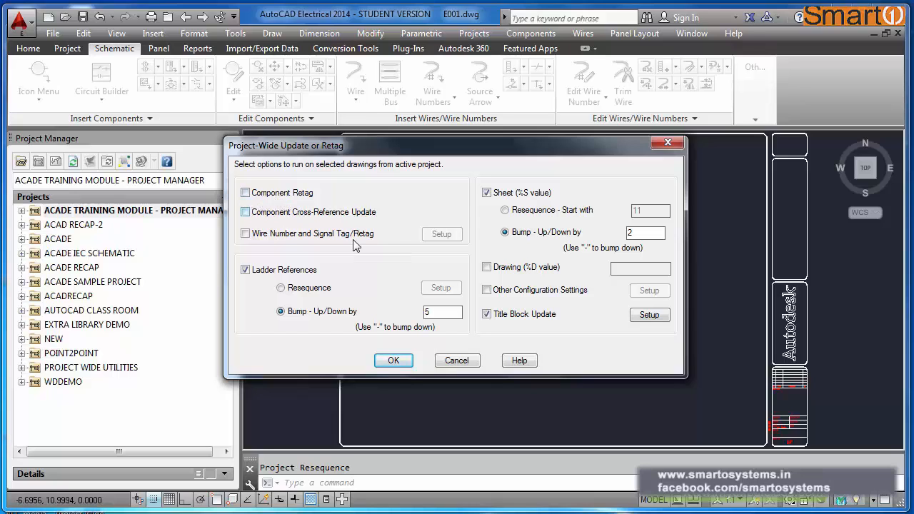
{"action": "left_click", "coordinate": [465, 363]}
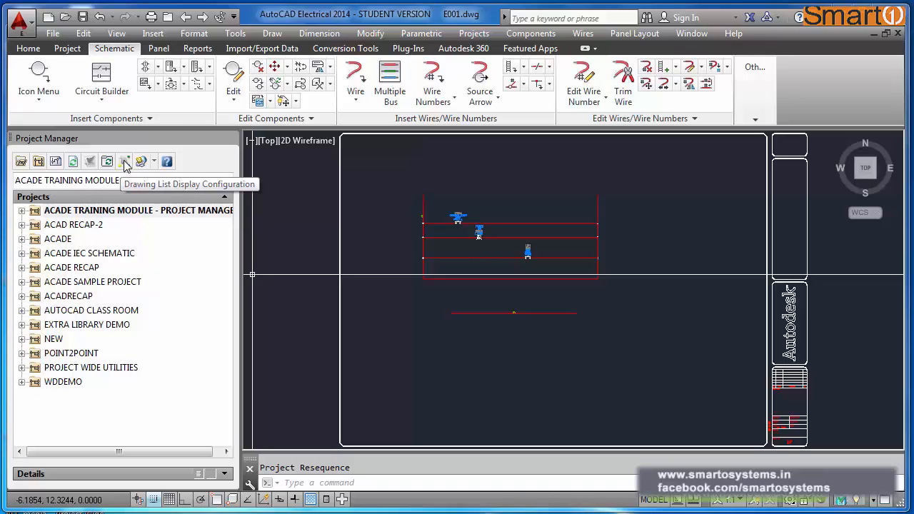
Step: Move drawings E001 and E002 out of the LAYOUT subfolder to the top level of the project
{"action": "left_click", "coordinate": [21, 210]}
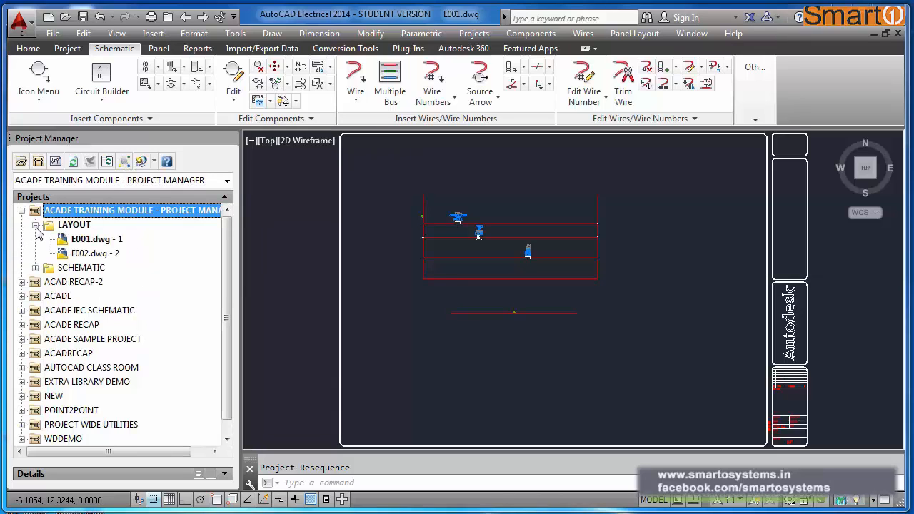
{"action": "left_click", "coordinate": [83, 242]}
{"action": "left_click", "coordinate": [83, 255], "text": "shift"}
{"action": "left_click_drag", "start_coordinate": [88, 245], "coordinate": [87, 213]}
Step: Move drawings E0006 and E0007 from the SCHEMATIC subfolder into the LAYOUT subfolder
{"action": "left_click", "coordinate": [66, 268]}
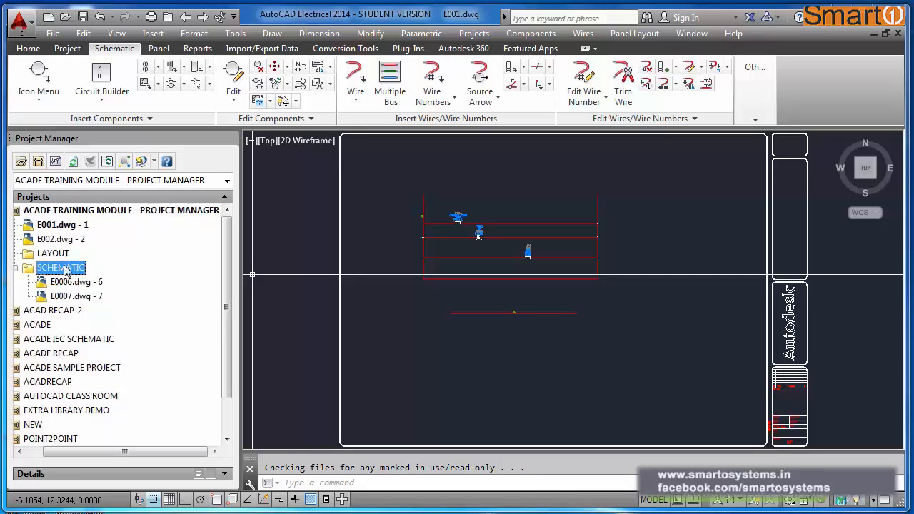
{"action": "left_click", "coordinate": [13, 270]}
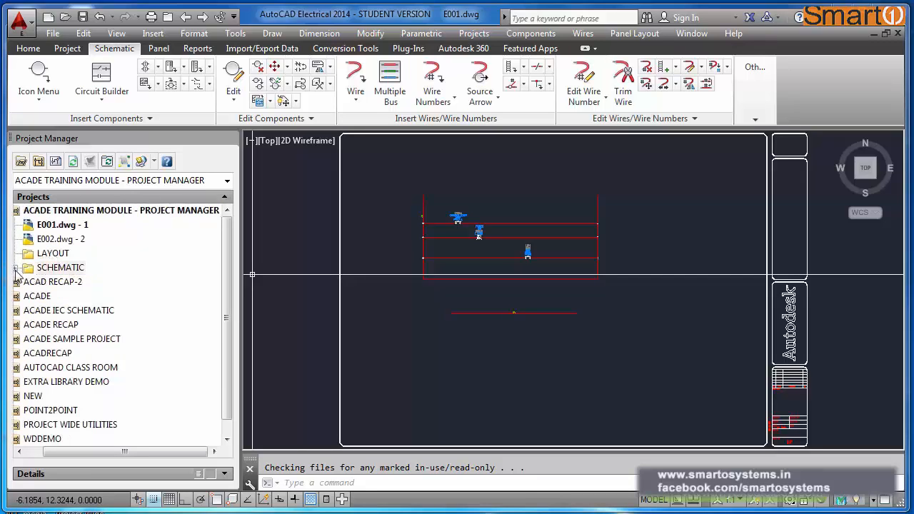
{"action": "left_click", "coordinate": [16, 270]}
{"action": "left_click", "coordinate": [66, 285]}
{"action": "left_click", "coordinate": [67, 296], "text": "shift"}
{"action": "left_click_drag", "start_coordinate": [67, 296], "coordinate": [70, 256]}
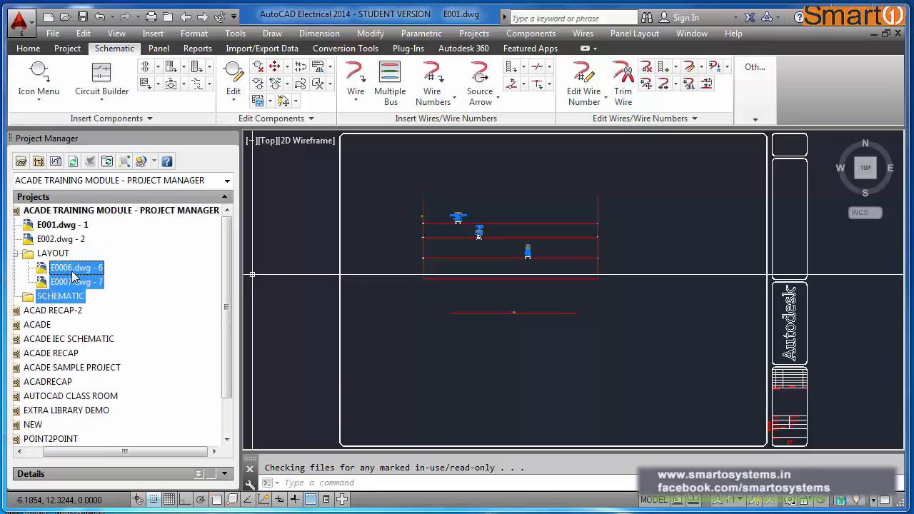
Step: Move drawings E0006 and E0007 out of the LAYOUT subfolder to the project's top level, after E001
{"action": "left_click", "coordinate": [81, 284]}
{"action": "left_click", "coordinate": [83, 269]}
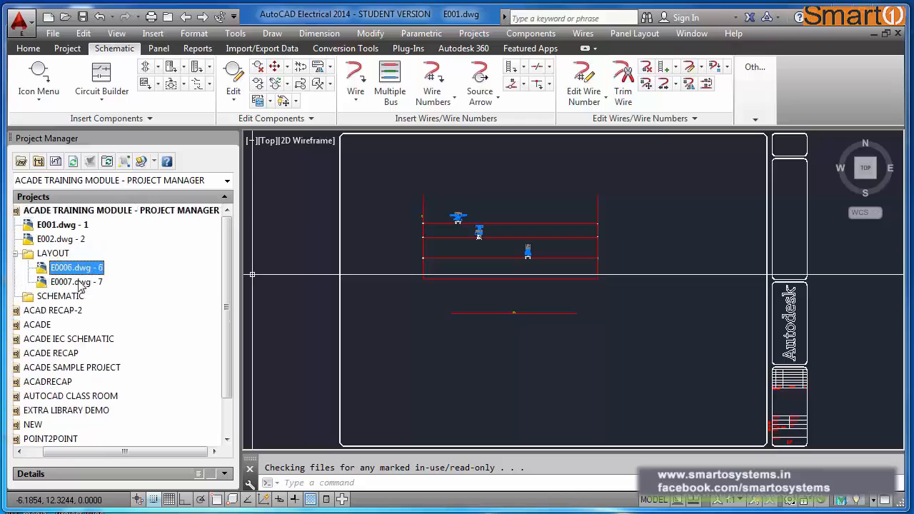
{"action": "left_click", "coordinate": [80, 284], "text": "shift"}
{"action": "left_click_drag", "start_coordinate": [84, 271], "coordinate": [89, 231]}
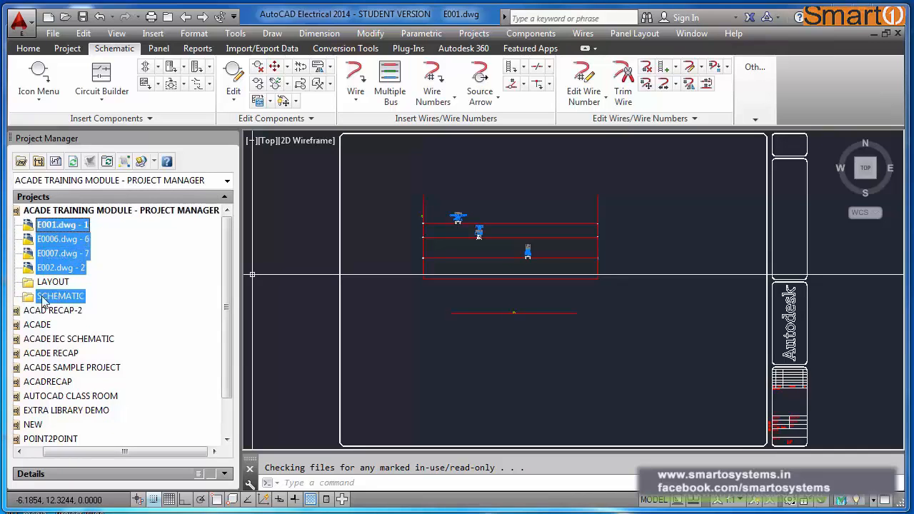
Step: Remove the emptied LAYOUT and SCHEMATIC subfolders from the project and refresh the project list
{"action": "left_click", "coordinate": [54, 281]}
{"action": "right_click", "coordinate": [45, 283]}
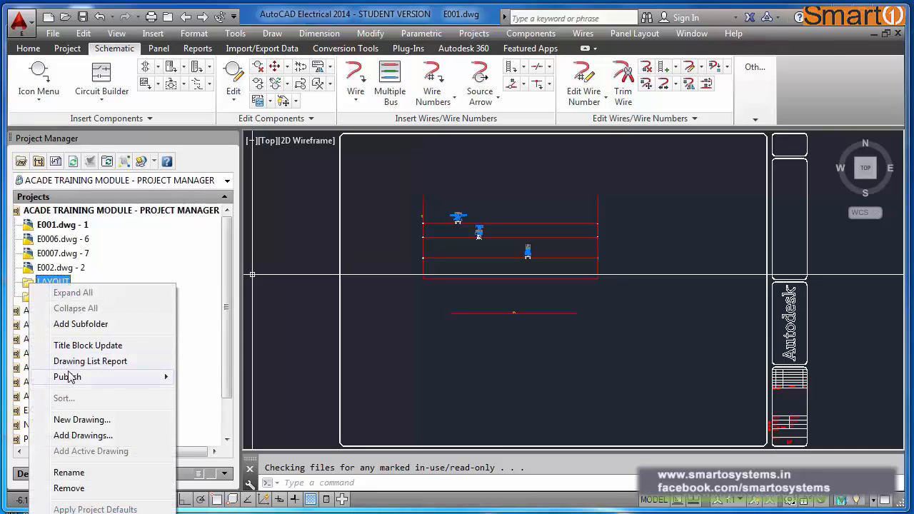
{"action": "left_click", "coordinate": [83, 489]}
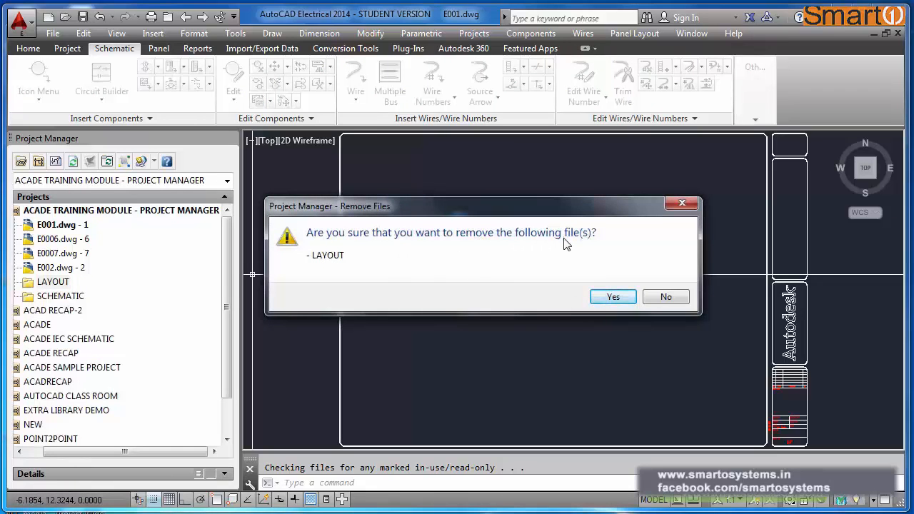
{"action": "left_click", "coordinate": [604, 304]}
{"action": "right_click", "coordinate": [80, 286]}
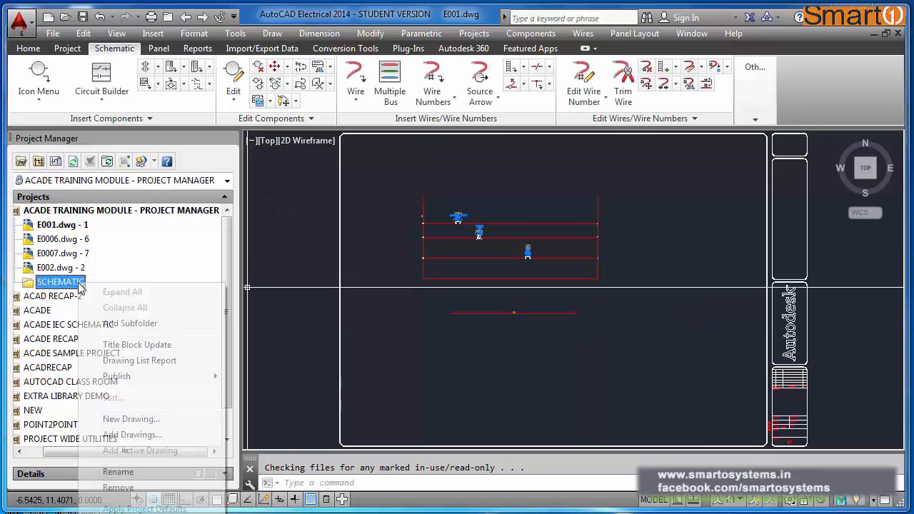
{"action": "left_click", "coordinate": [119, 488]}
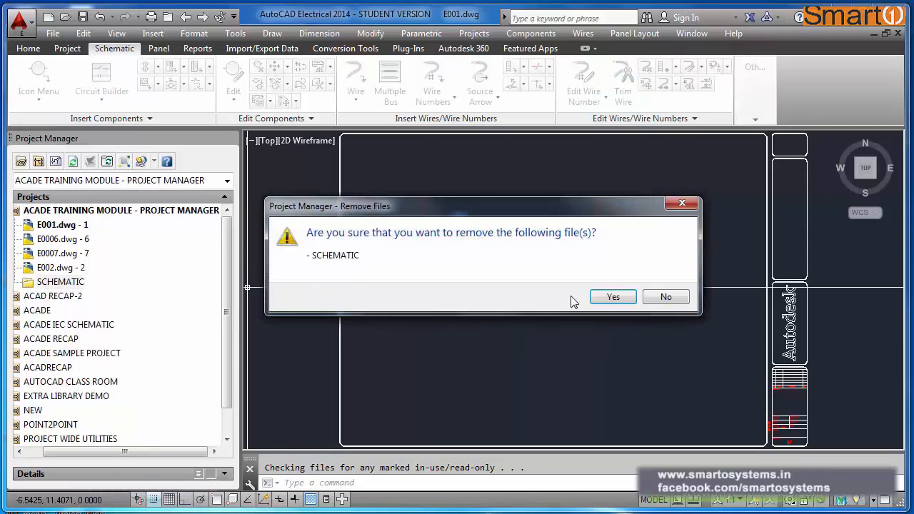
{"action": "left_click", "coordinate": [612, 297]}
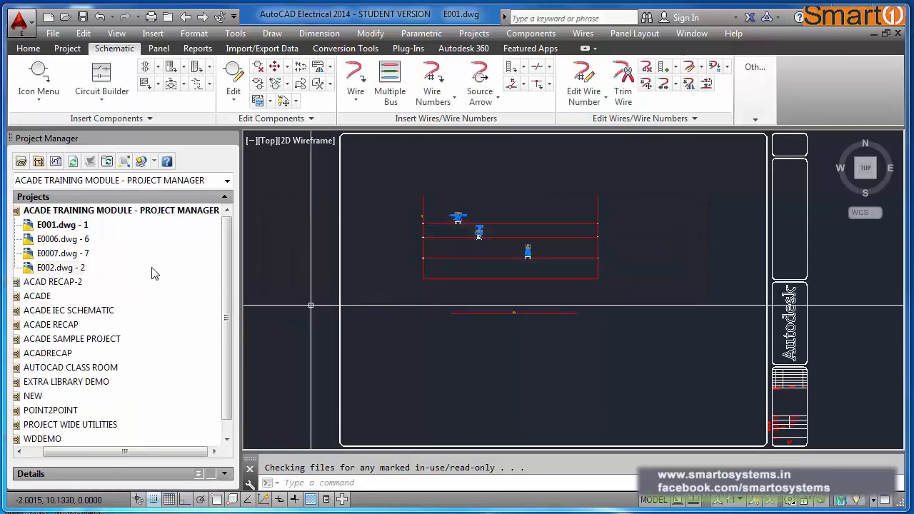
{"action": "left_click", "coordinate": [72, 161]}
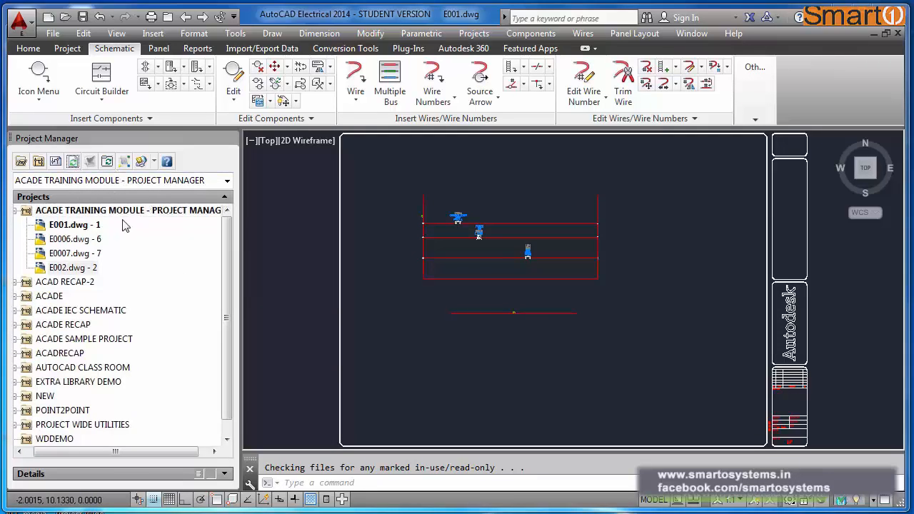
Step: Rename drawing E0006.dwg as E006.dwg in the project list
{"action": "right_click", "coordinate": [81, 246]}
{"action": "left_click", "coordinate": [168, 345]}
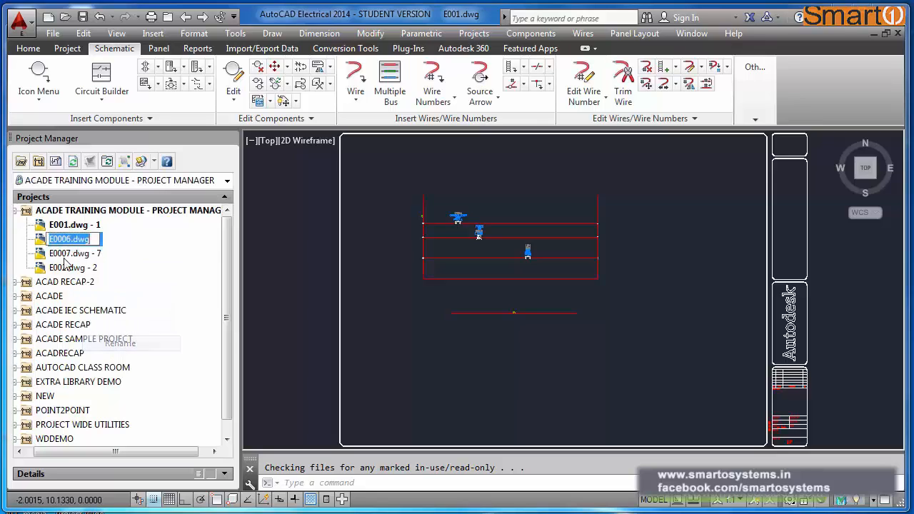
{"action": "left_click", "coordinate": [64, 240]}
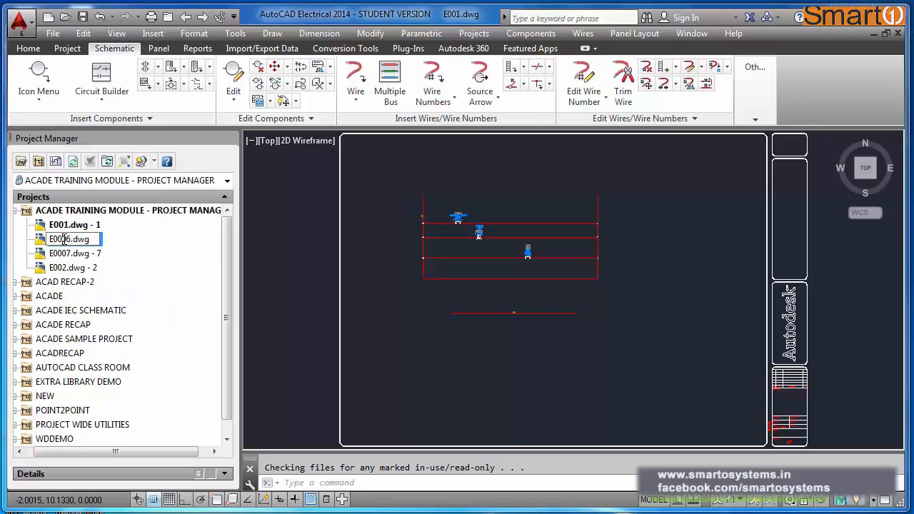
{"action": "key", "text": "BackSpace"}
{"action": "key", "text": "Return"}
Step: Rename drawing E0007.dwg as E007.dwg and refresh the project list
{"action": "right_click", "coordinate": [67, 255]}
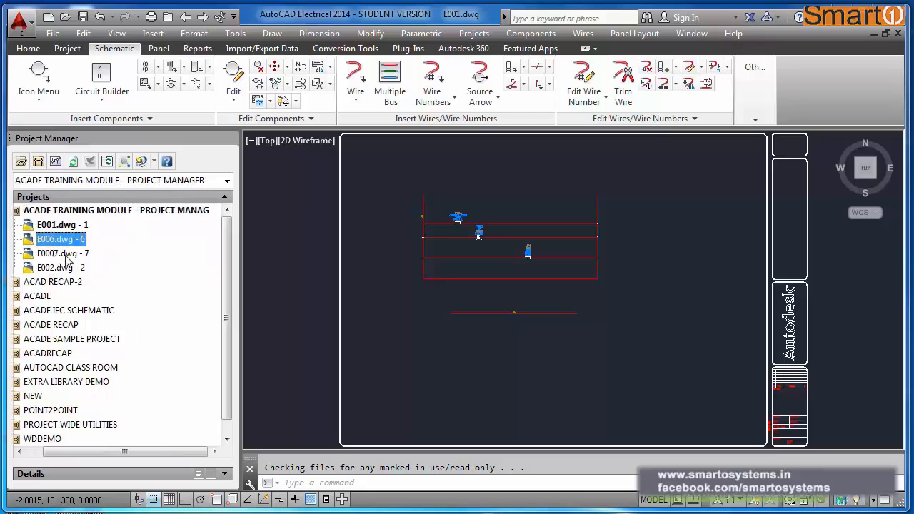
{"action": "left_click", "coordinate": [105, 354]}
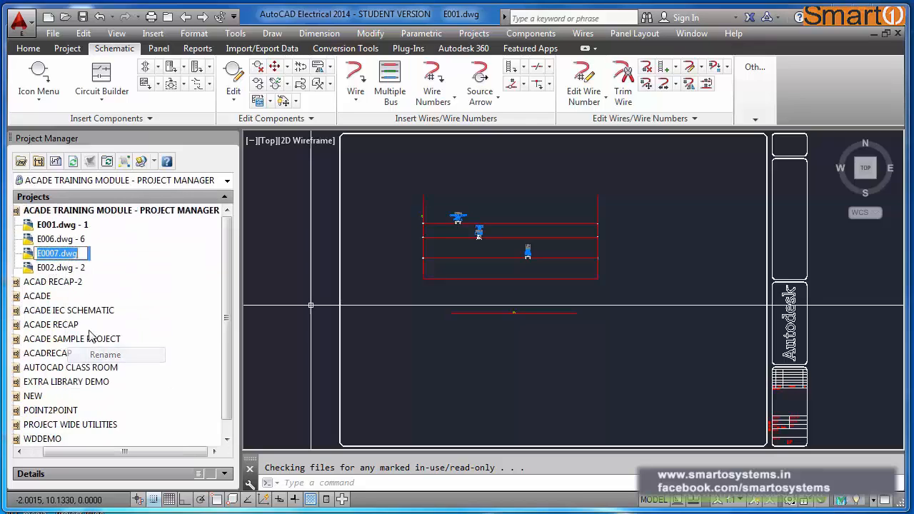
{"action": "left_click", "coordinate": [51, 253]}
{"action": "key", "text": "BackSpace"}
{"action": "key", "text": "Return"}
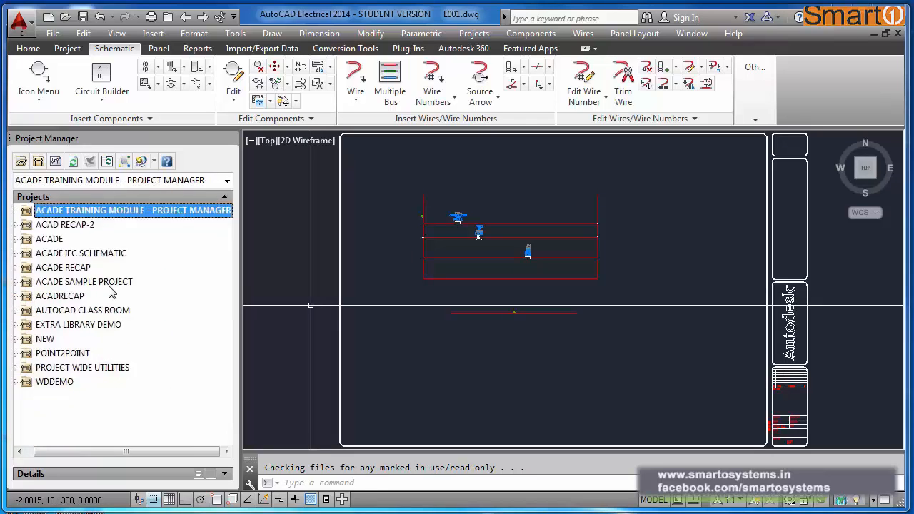
{"action": "left_click", "coordinate": [73, 162]}
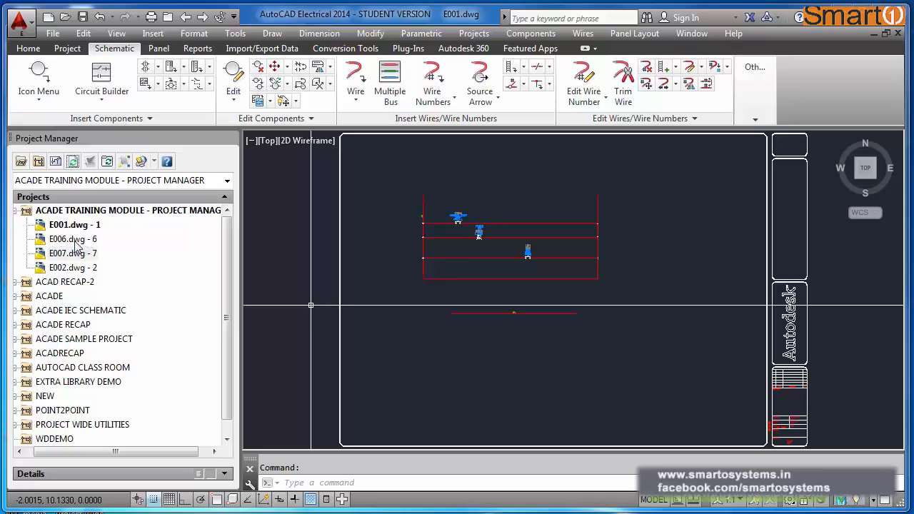
Step: Examine the available display options in the drawing list display configuration, from Installation Code through Drawing Description 3
{"action": "left_click", "coordinate": [124, 162]}
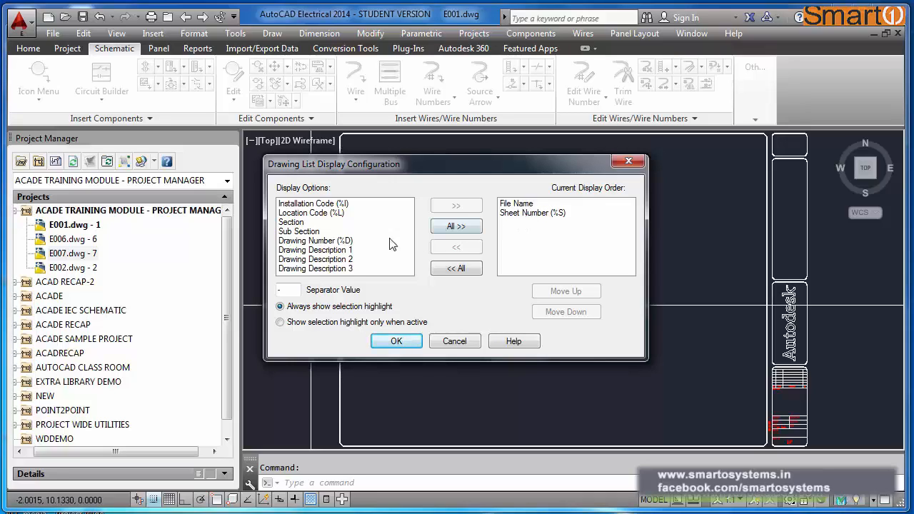
{"action": "left_click", "coordinate": [314, 205]}
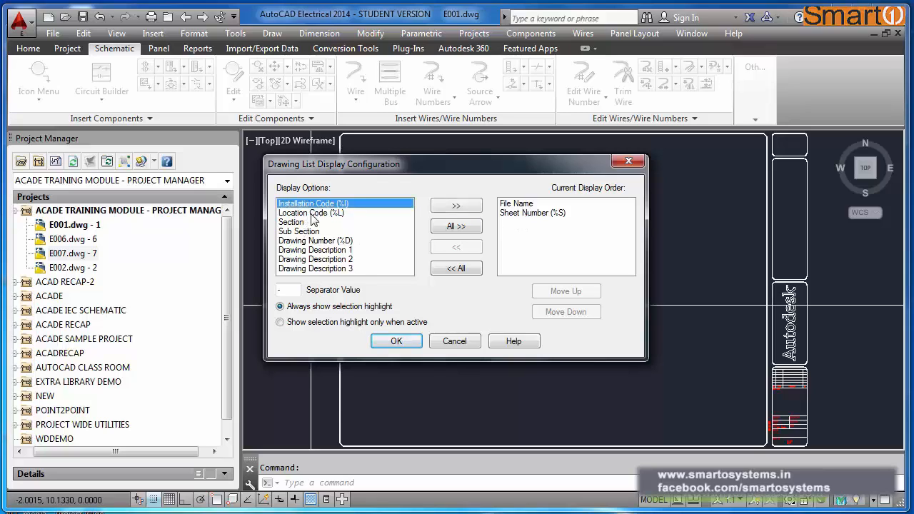
{"action": "left_click", "coordinate": [313, 213]}
{"action": "left_click", "coordinate": [307, 223]}
{"action": "left_click", "coordinate": [306, 231]}
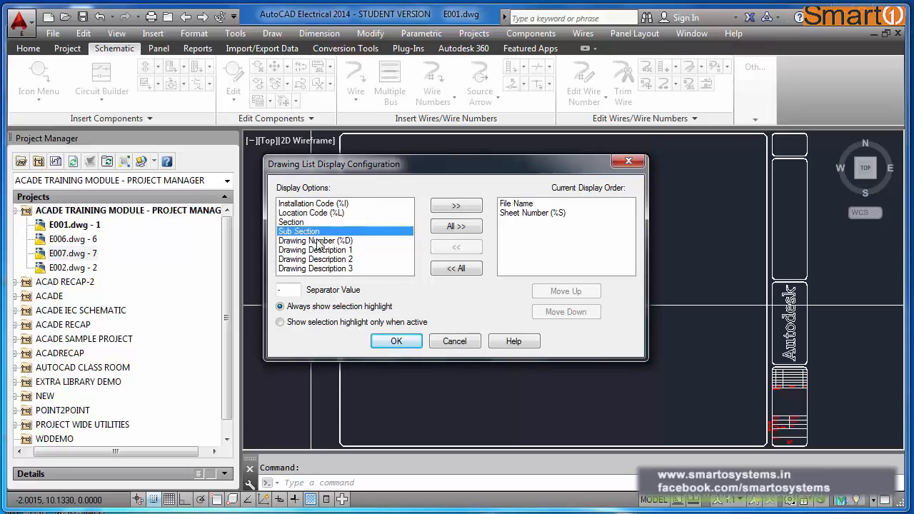
{"action": "left_click", "coordinate": [321, 241]}
{"action": "left_click", "coordinate": [331, 250]}
{"action": "left_click", "coordinate": [330, 259]}
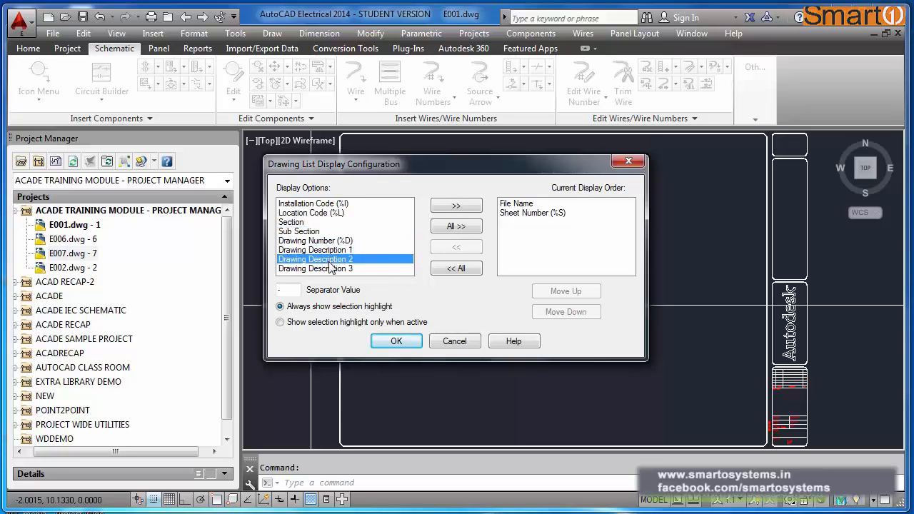
{"action": "left_click", "coordinate": [330, 269]}
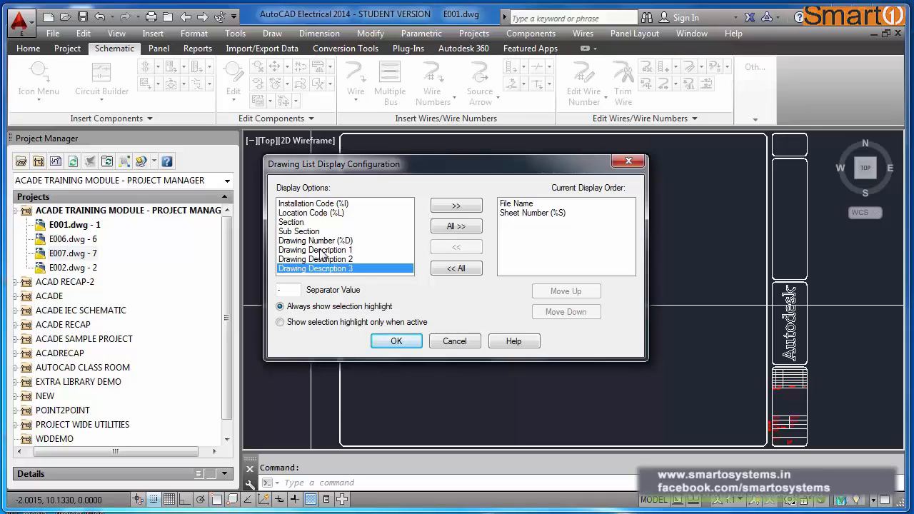
Step: Add Drawing Description 1 and Drawing Description 2 to the drawing list display and move Sheet Number to the end of the order
{"action": "left_click", "coordinate": [321, 250]}
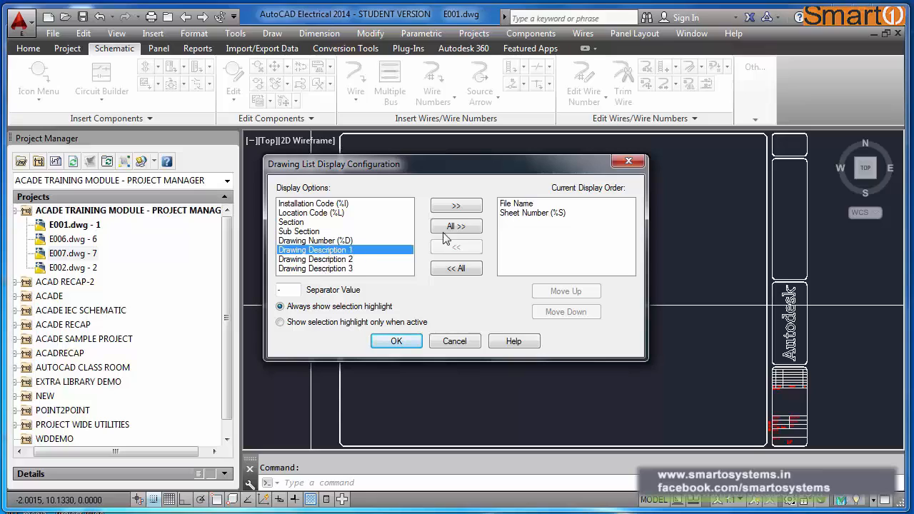
{"action": "left_click", "coordinate": [456, 206]}
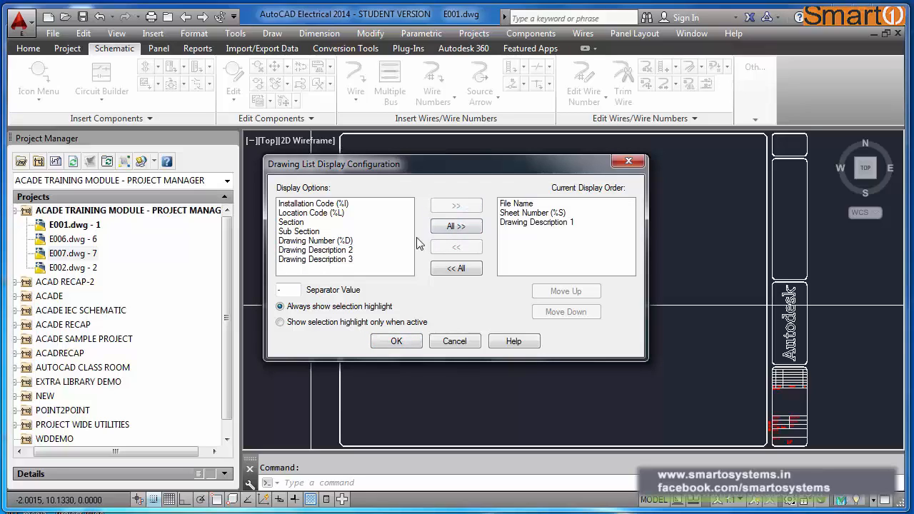
{"action": "left_click", "coordinate": [458, 207]}
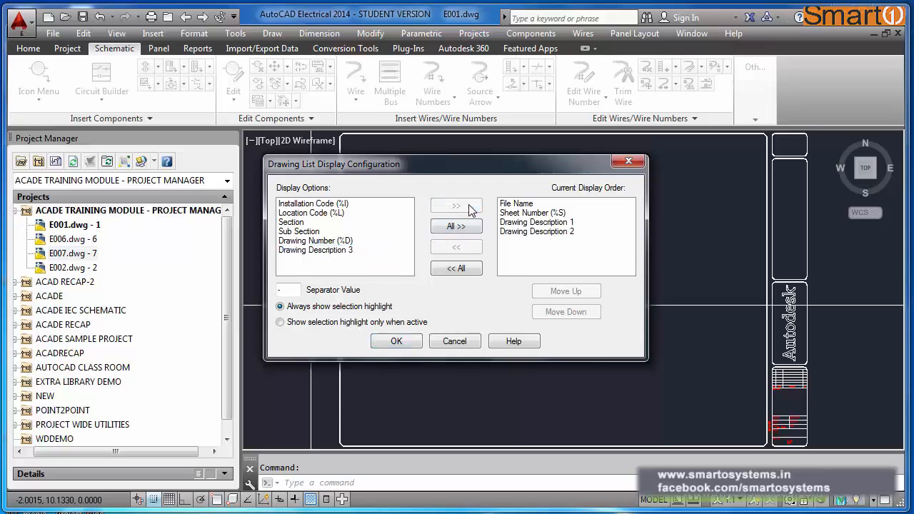
{"action": "left_click", "coordinate": [530, 213]}
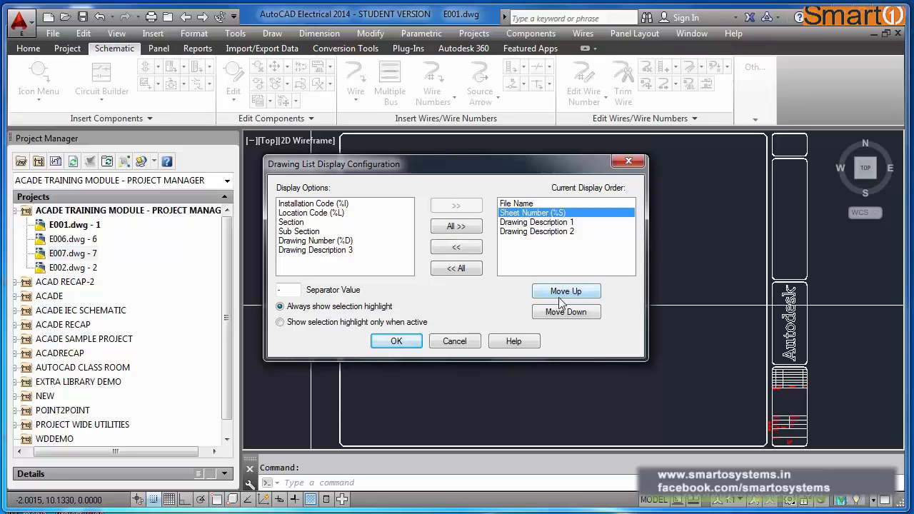
{"action": "left_click", "coordinate": [565, 312]}
{"action": "left_click", "coordinate": [565, 312]}
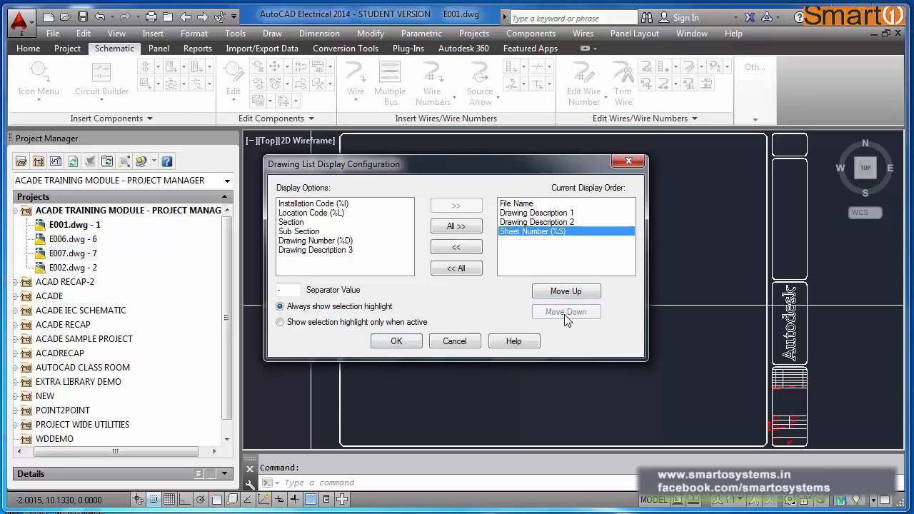
{"action": "left_click", "coordinate": [397, 341]}
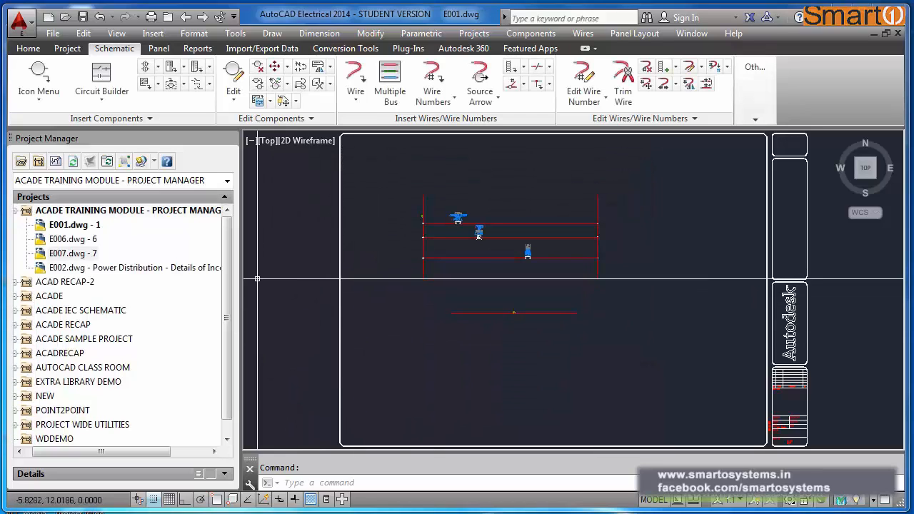
Step: Widen the Project Manager palette and view the drawing properties of E002.dwg without changing them
{"action": "left_click_drag", "start_coordinate": [303, 280], "coordinate": [300, 281]}
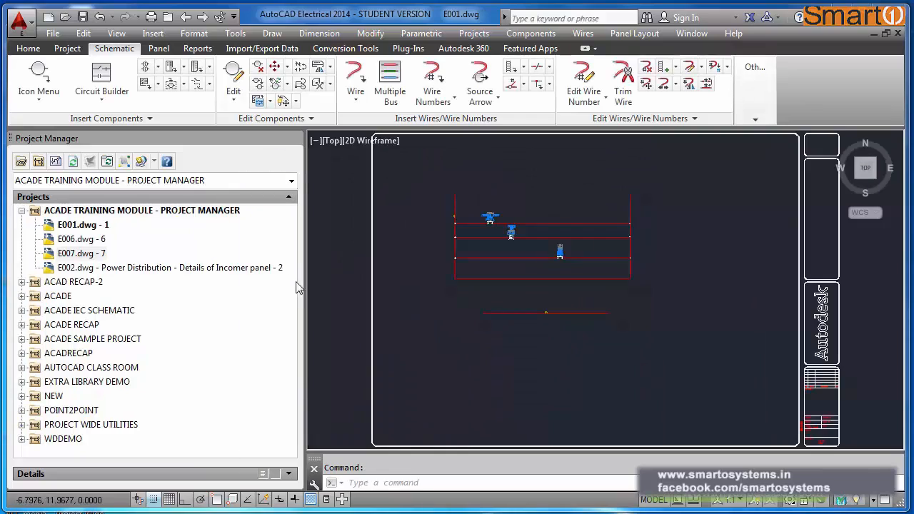
{"action": "right_click", "coordinate": [195, 272]}
{"action": "mouse_move", "coordinate": [243, 391]}
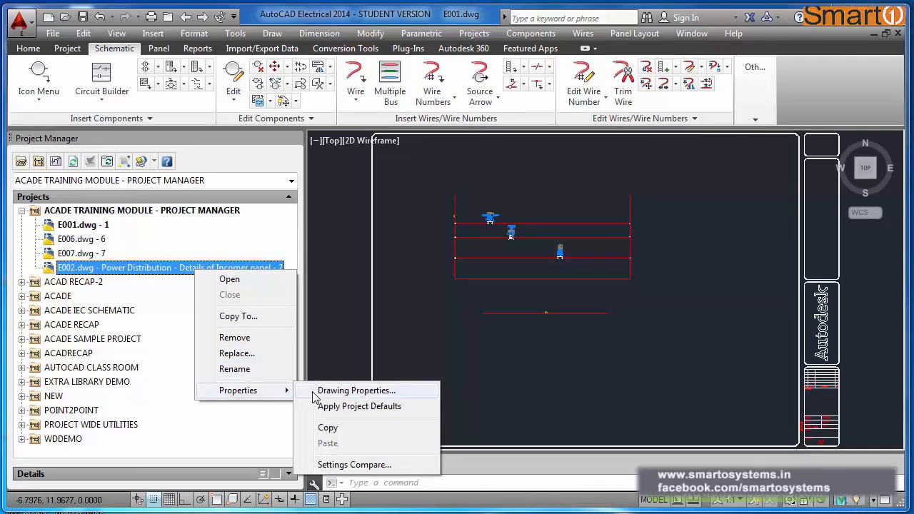
{"action": "left_click", "coordinate": [316, 393]}
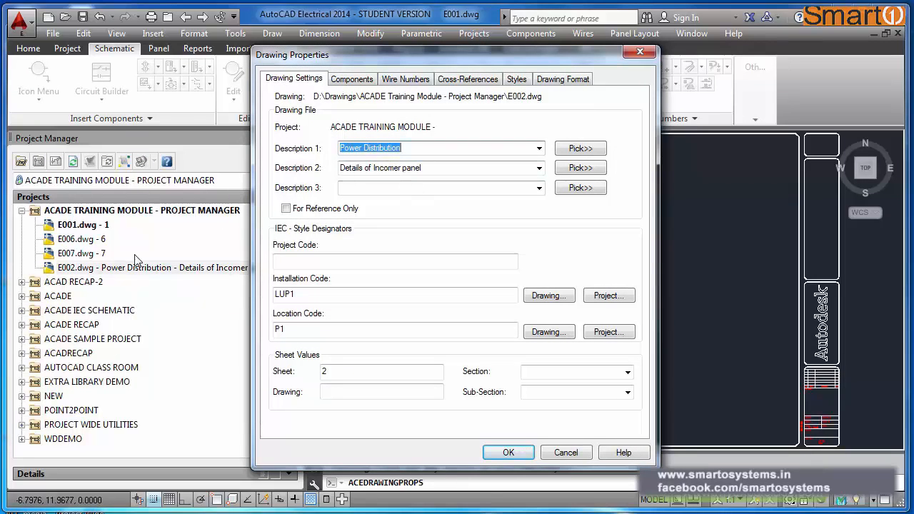
{"action": "left_click", "coordinate": [565, 453]}
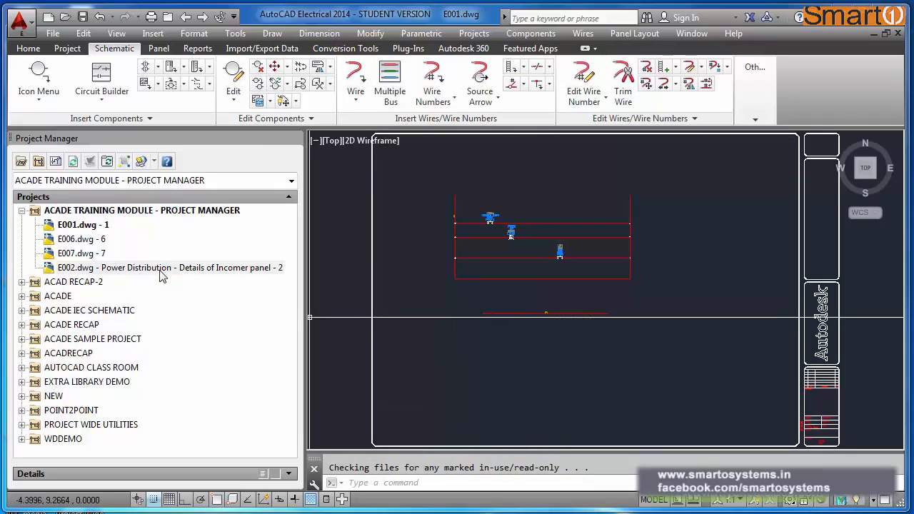
Step: View the drawing properties of E001.dwg and leave them unchanged
{"action": "right_click", "coordinate": [101, 228]}
{"action": "mouse_move", "coordinate": [143, 347]}
{"action": "left_click", "coordinate": [229, 351]}
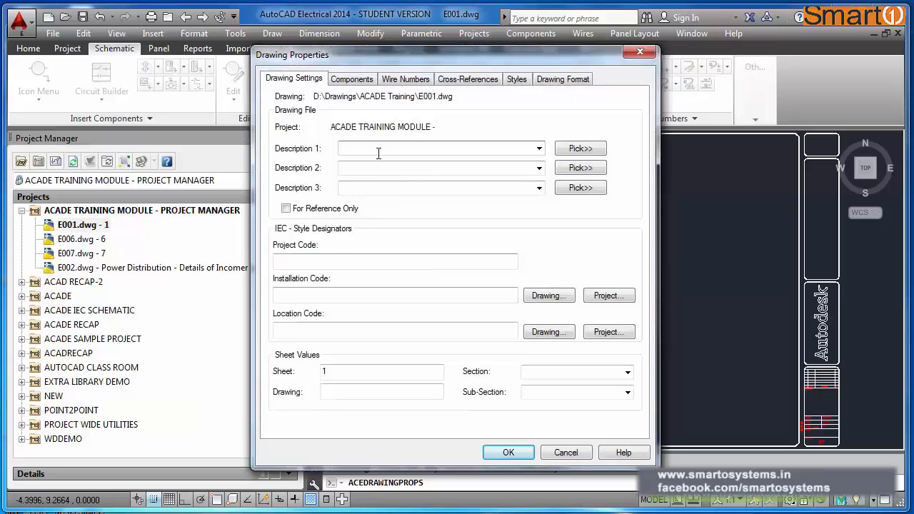
{"action": "left_click", "coordinate": [565, 452]}
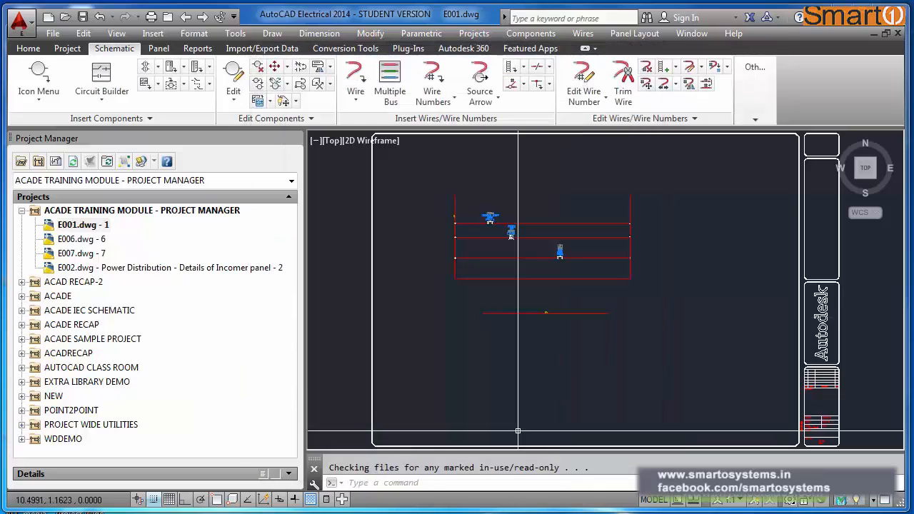
Step: In the drawing properties of E006.dwg, set Description 1 to "Control Scheme" and Description 2 to "For Incomer Panel"
{"action": "right_click", "coordinate": [83, 243]}
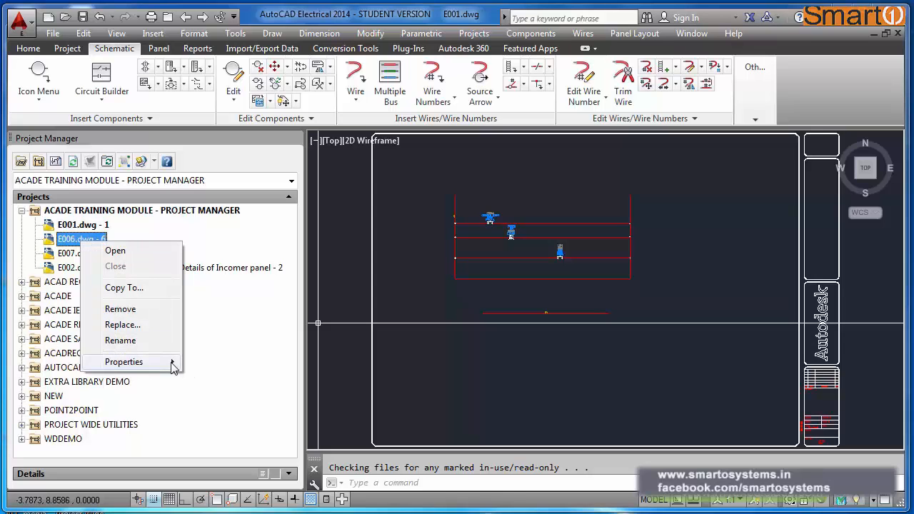
{"action": "mouse_move", "coordinate": [174, 364]}
{"action": "left_click", "coordinate": [230, 360]}
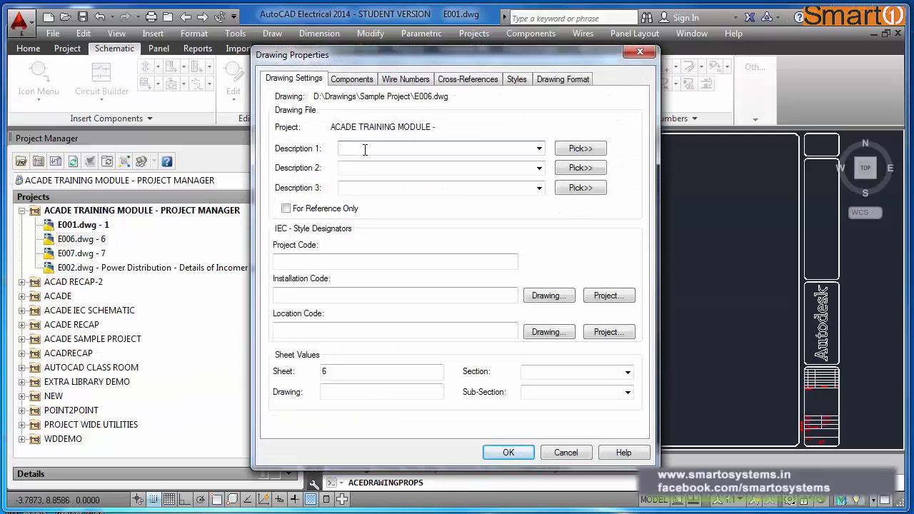
{"action": "type", "text": "Control Scheme"}
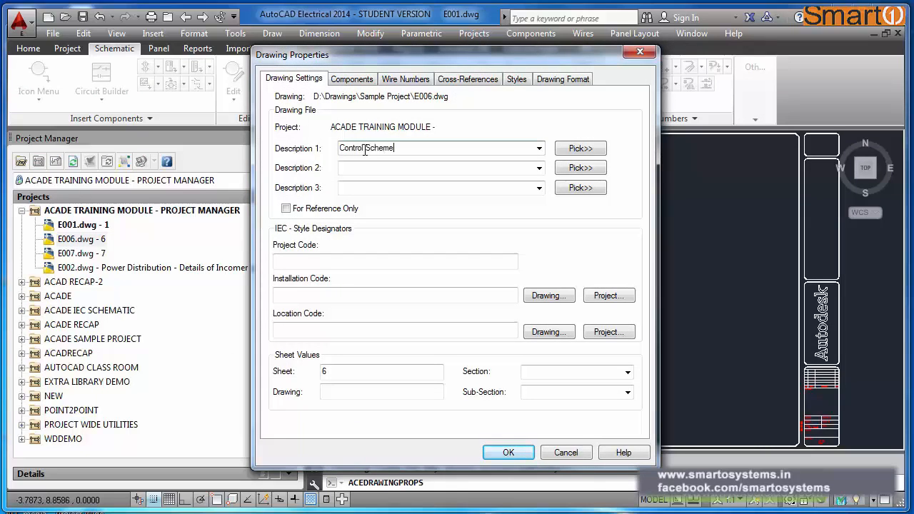
{"action": "key", "text": "Tab"}
{"action": "key", "text": "Tab"}
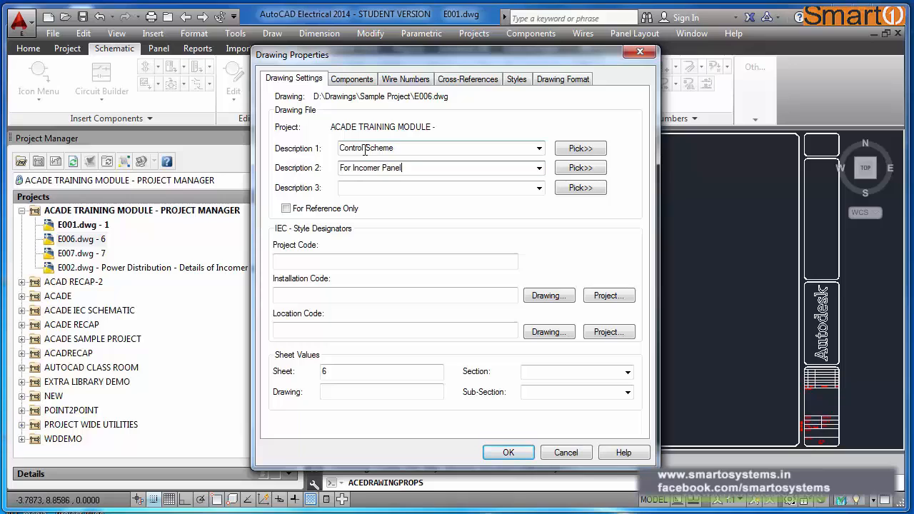
{"action": "left_click", "coordinate": [503, 452]}
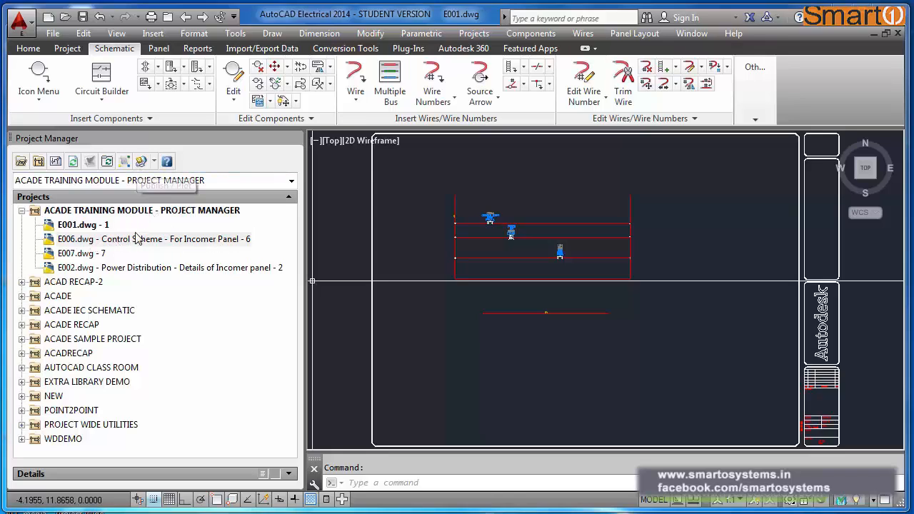
Step: Remove Drawing Description 1 and Drawing Description 2 from the drawing list display order and apply the configuration
{"action": "left_click", "coordinate": [129, 165]}
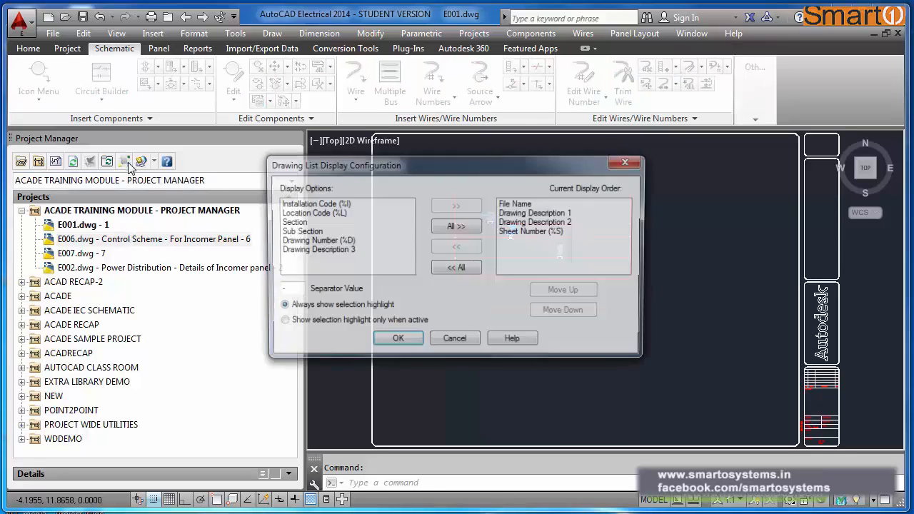
{"action": "left_click", "coordinate": [511, 213]}
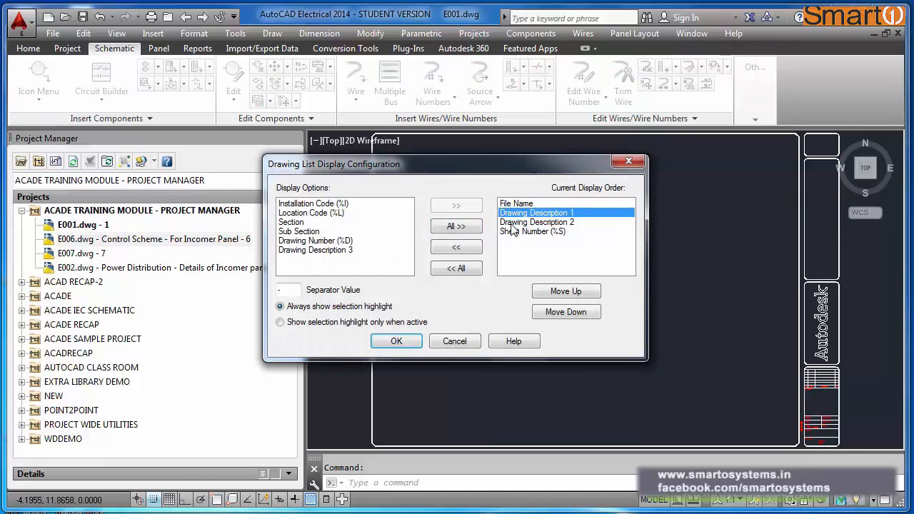
{"action": "left_click", "coordinate": [511, 223]}
{"action": "left_click", "coordinate": [511, 215]}
{"action": "left_click", "coordinate": [448, 245]}
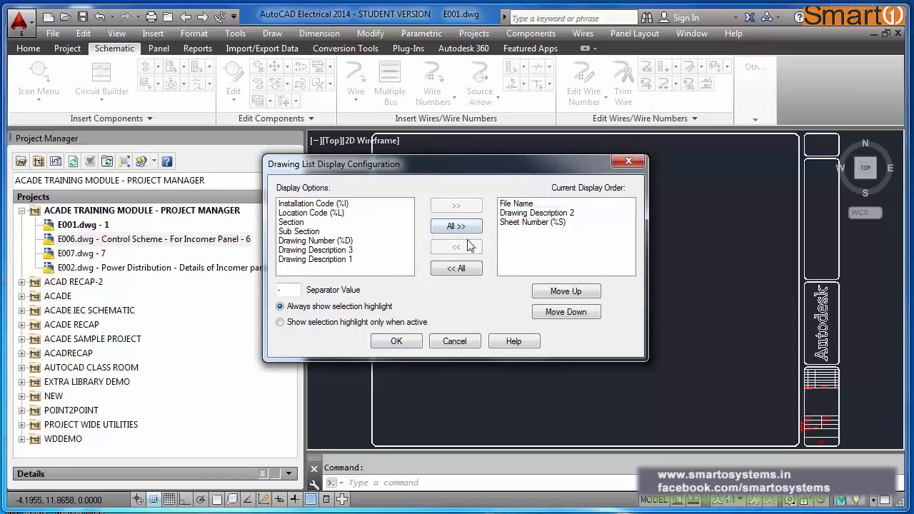
{"action": "left_click", "coordinate": [457, 248]}
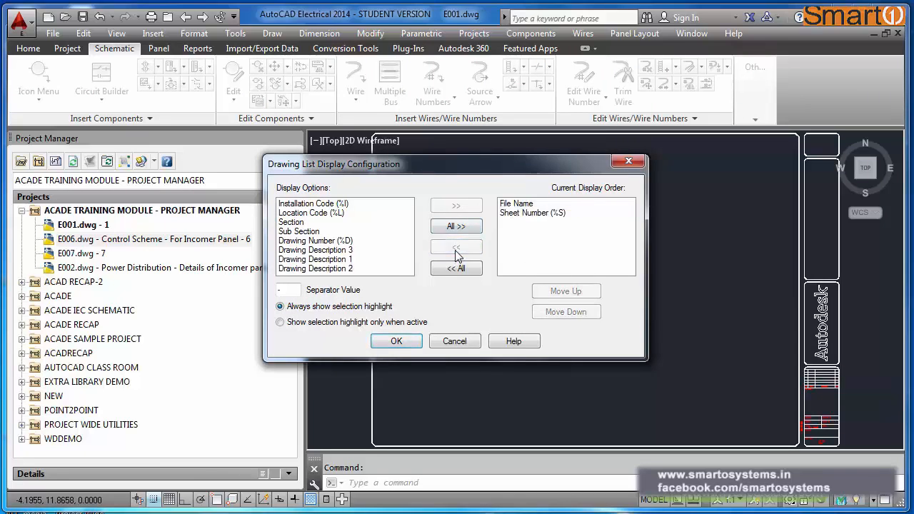
{"action": "left_click", "coordinate": [398, 342]}
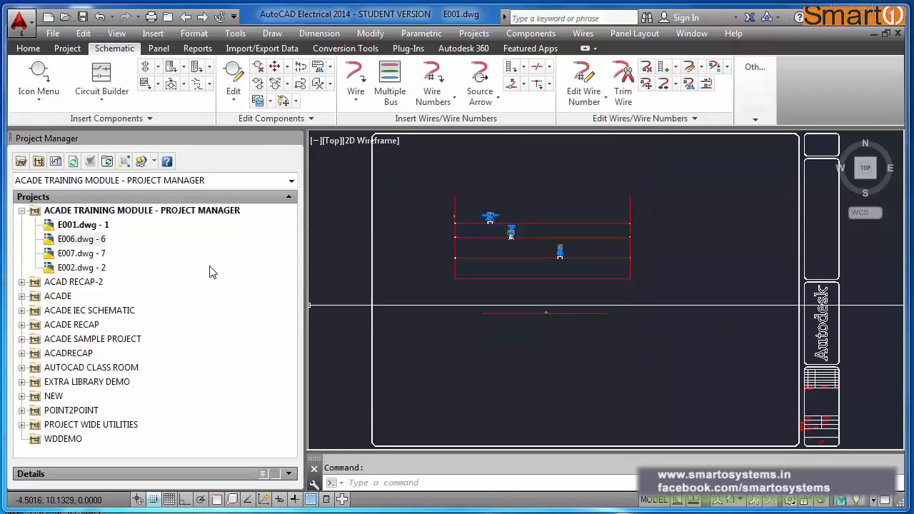
Step: Remove Sheet Number from the display order so the drawing list shows only the file name
{"action": "left_click", "coordinate": [126, 162]}
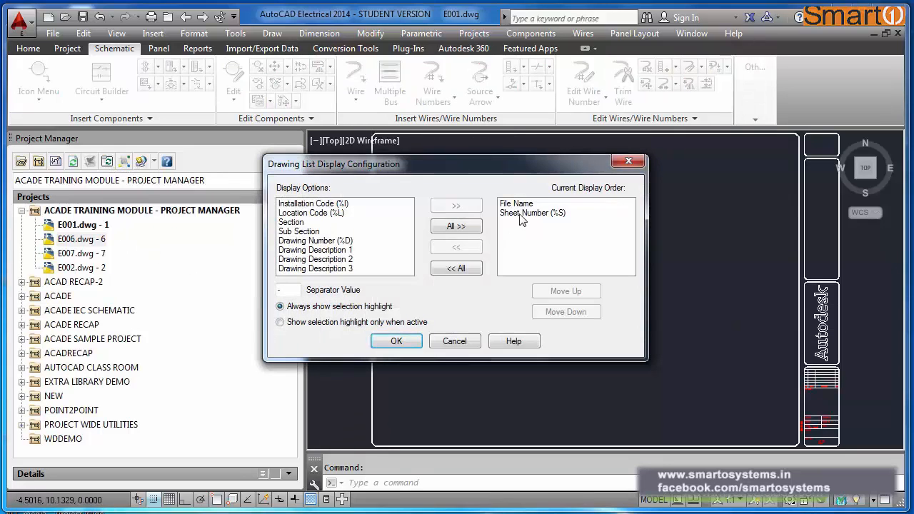
{"action": "left_click", "coordinate": [523, 213]}
{"action": "left_click", "coordinate": [457, 248]}
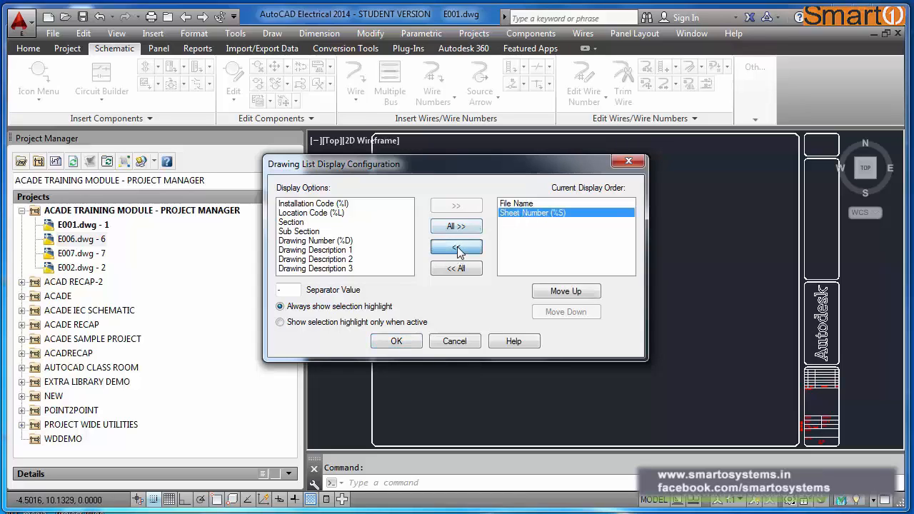
{"action": "left_click", "coordinate": [405, 341]}
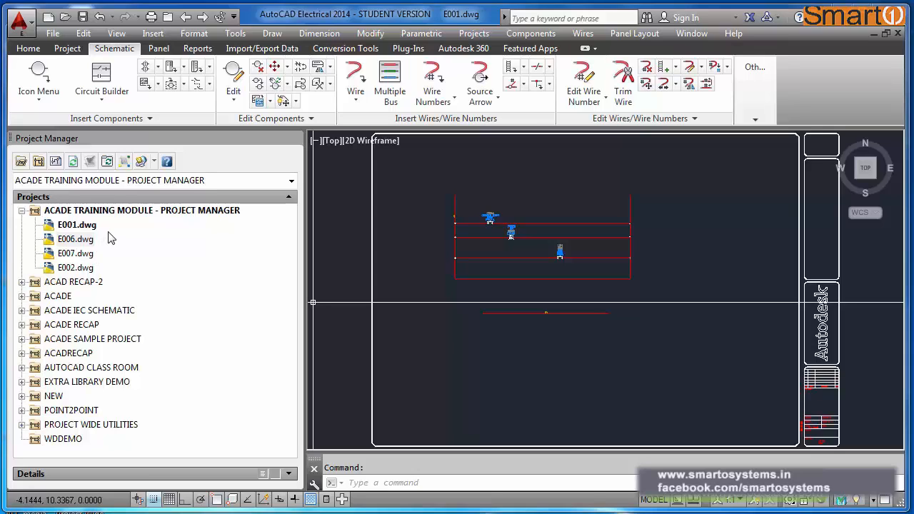
Step: Review the complete set of remaining display options in the drawing list configuration without applying changes
{"action": "left_click", "coordinate": [124, 163]}
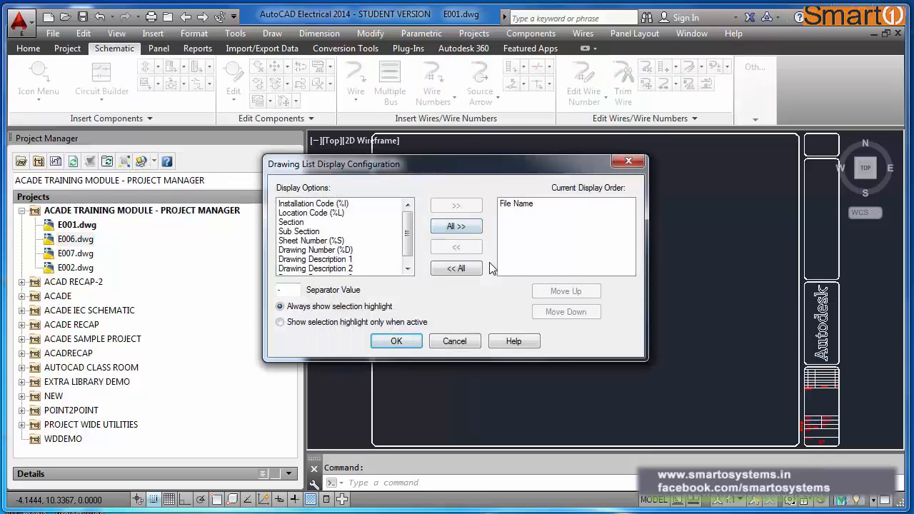
{"action": "mouse_move", "coordinate": [407, 229]}
{"action": "left_mouse_down"}
{"action": "mouse_move", "coordinate": [408, 246]}
{"action": "mouse_move", "coordinate": [408, 223]}
{"action": "left_mouse_up"}
{"action": "left_click", "coordinate": [455, 341]}
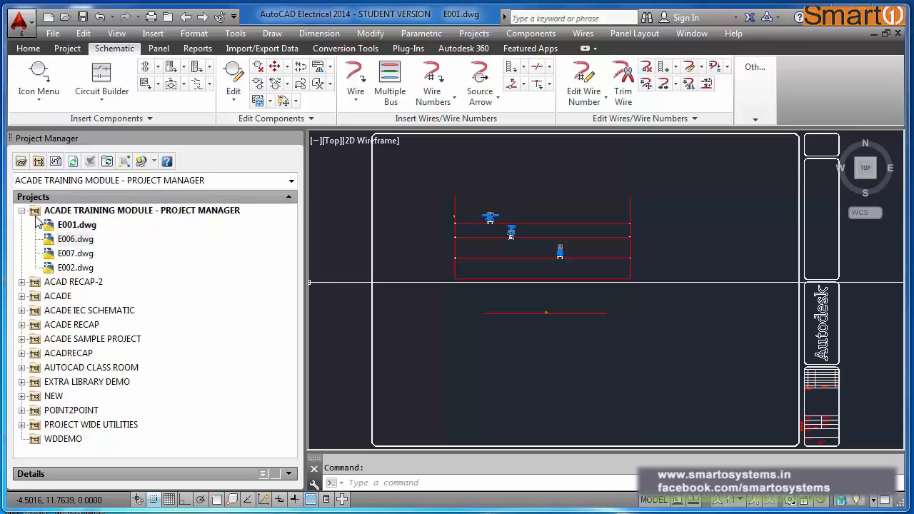
Step: Try to package the active project with the ZIP Project utility
{"action": "left_click", "coordinate": [154, 162]}
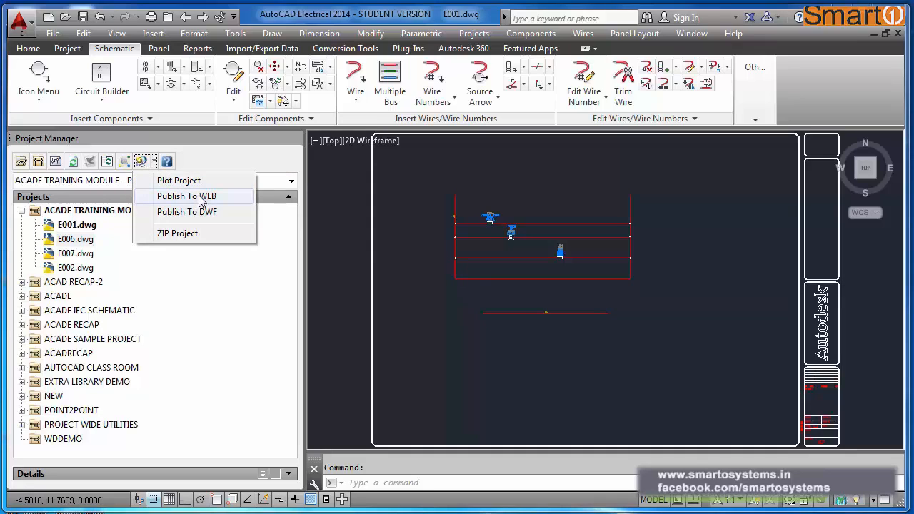
{"action": "left_click", "coordinate": [178, 233]}
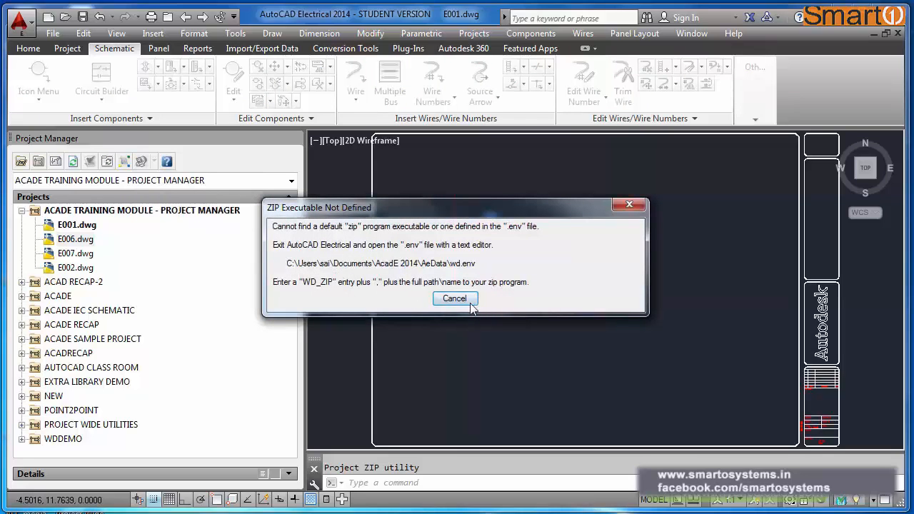
{"action": "left_click", "coordinate": [629, 205]}
{"action": "left_click", "coordinate": [651, 233]}
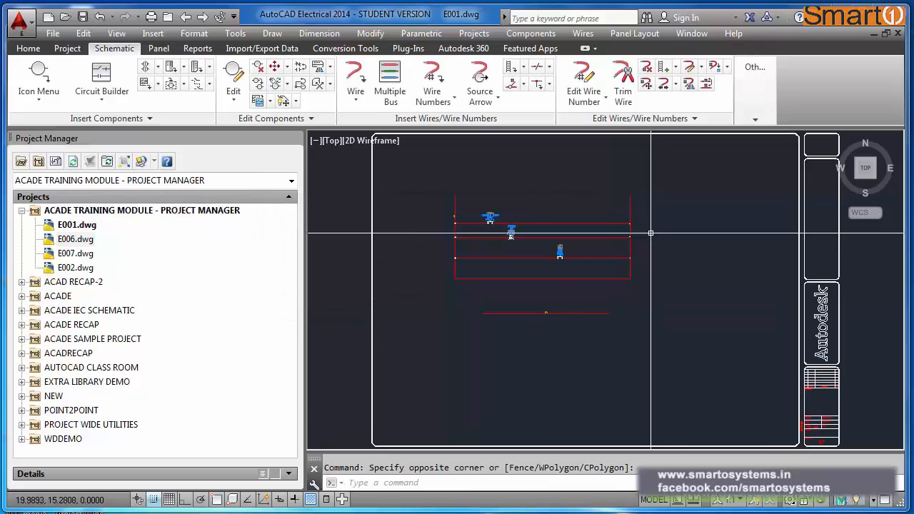
Step: Start plotting the active project and choose only drawings E006.dwg and E007.dwg for processing
{"action": "left_click", "coordinate": [154, 162]}
{"action": "left_click", "coordinate": [172, 181]}
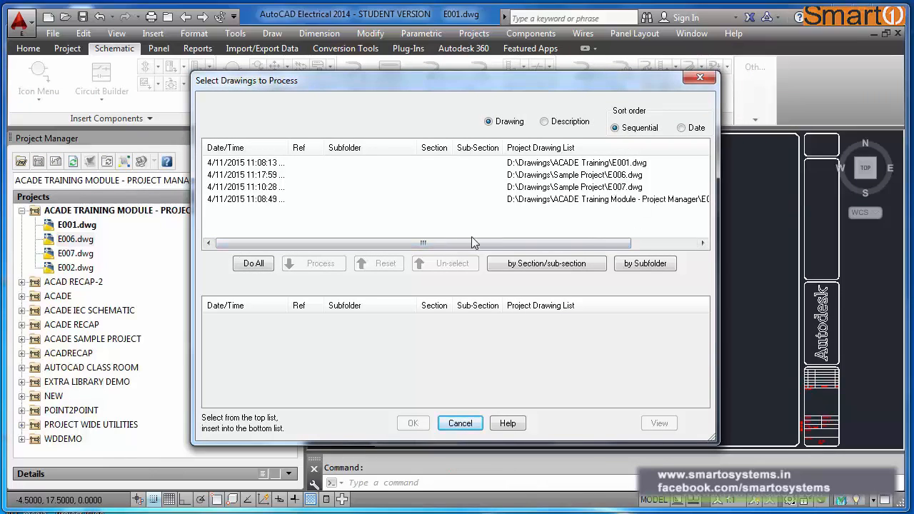
{"action": "left_click", "coordinate": [263, 268]}
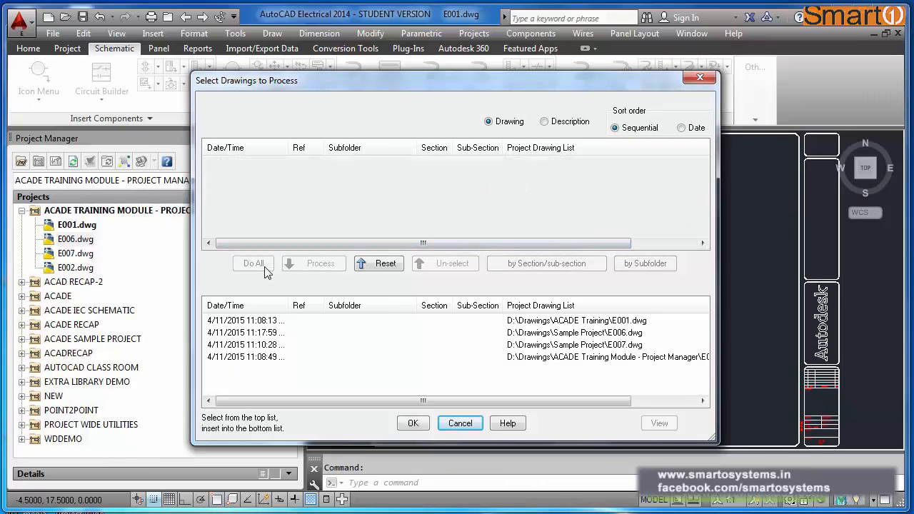
{"action": "left_click", "coordinate": [379, 263]}
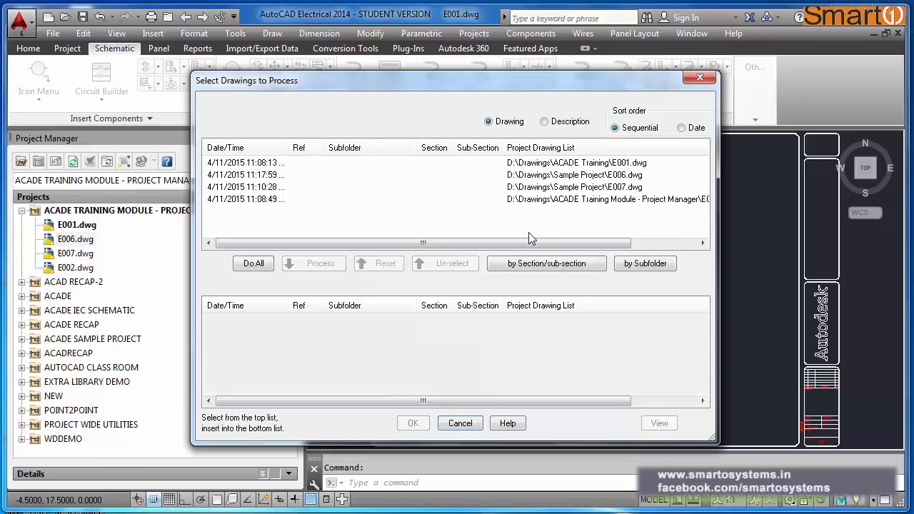
{"action": "left_click", "coordinate": [593, 174]}
{"action": "left_click", "coordinate": [593, 186], "text": "shift"}
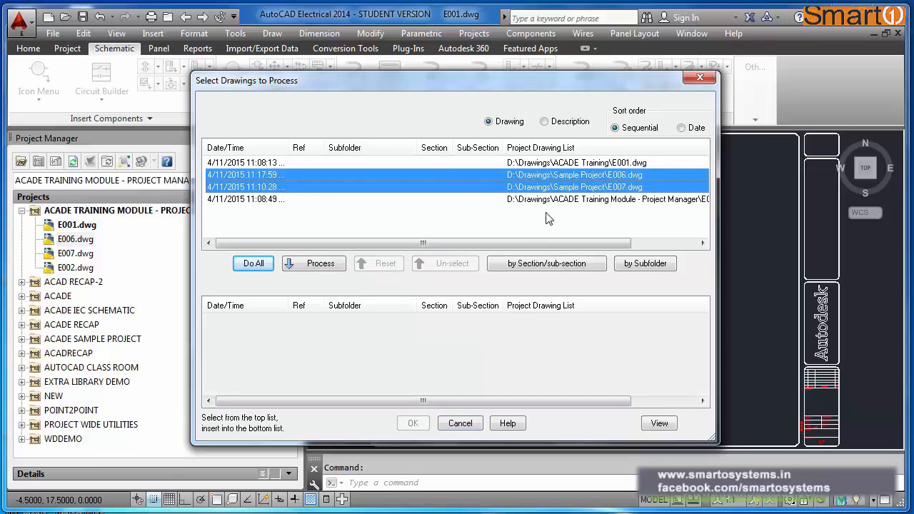
{"action": "left_click", "coordinate": [322, 266]}
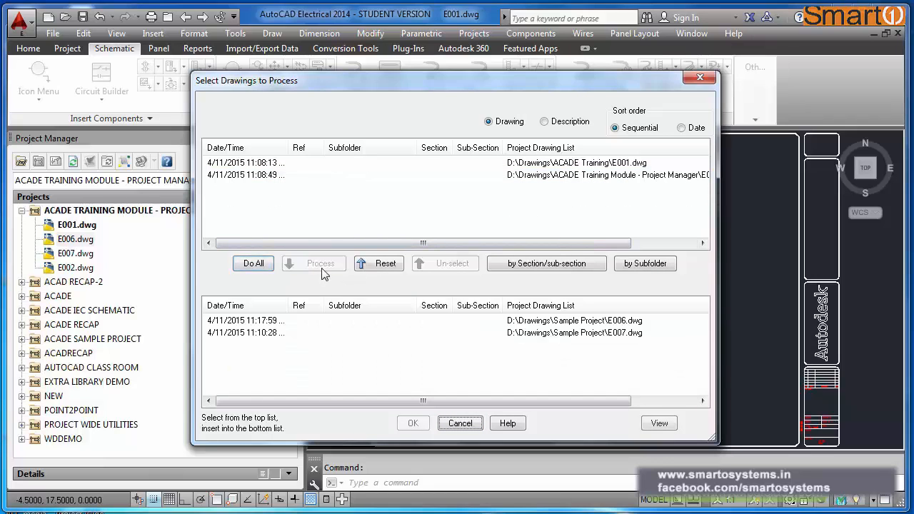
{"action": "left_click", "coordinate": [412, 424]}
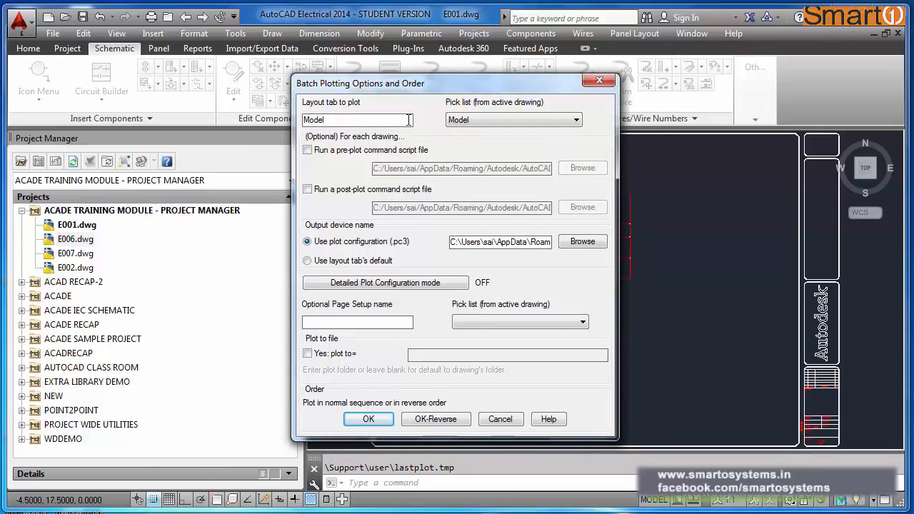
Step: Review the layout choices in the batch plotting options, keep Model, and cancel the plot
{"action": "left_click", "coordinate": [576, 122]}
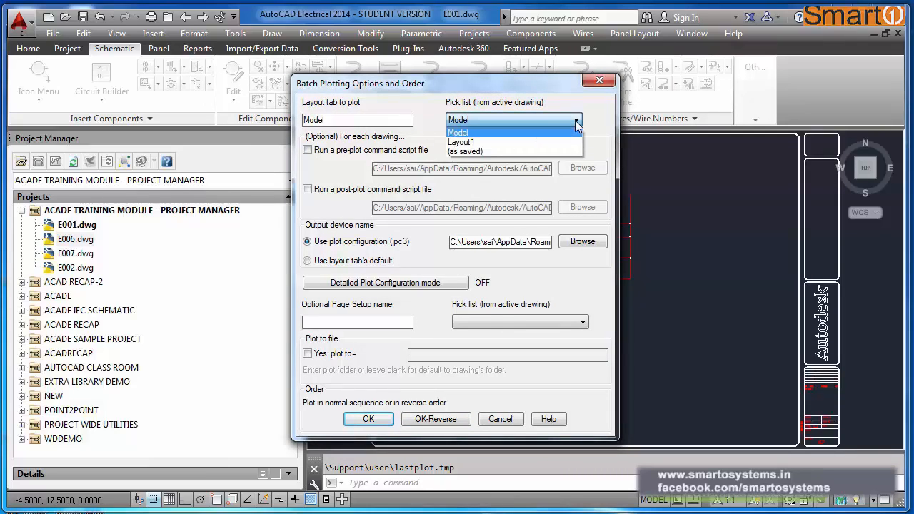
{"action": "left_click", "coordinate": [534, 133]}
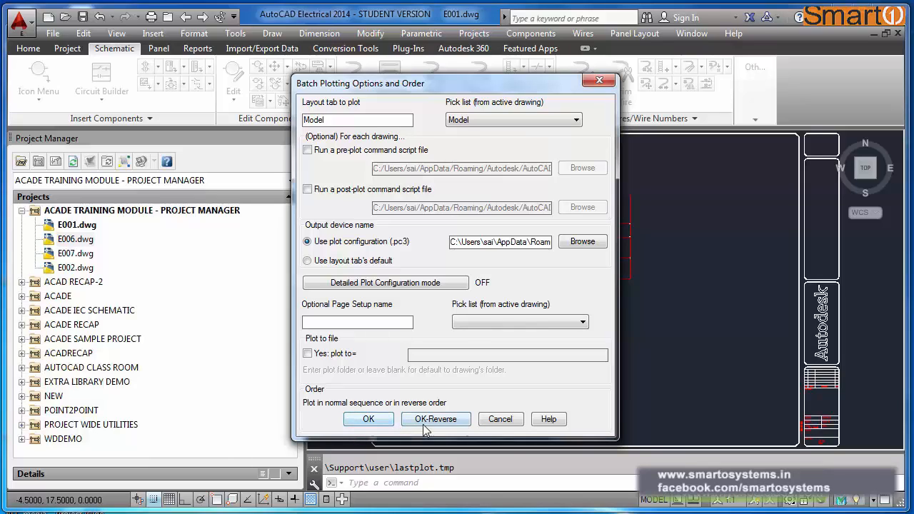
{"action": "left_click", "coordinate": [503, 420]}
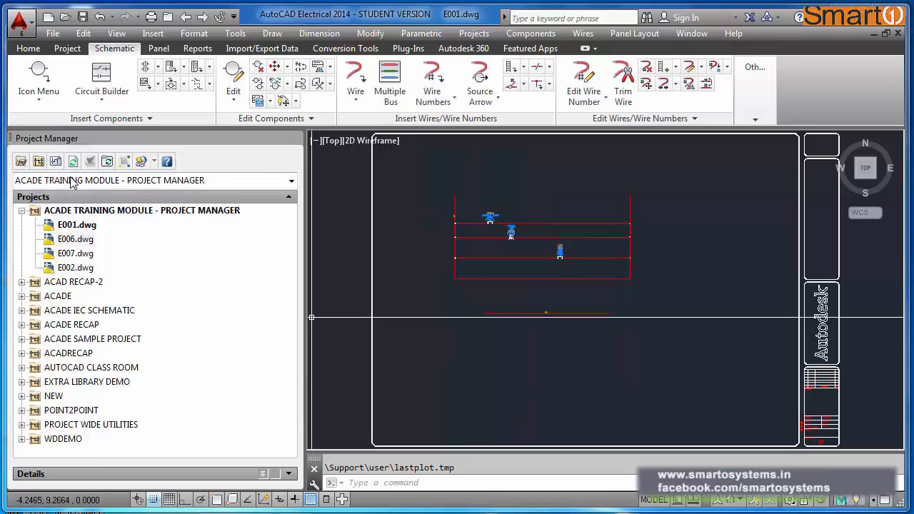
Step: Browse to the ACADE Training project file without opening it, and collapse the active project's drawing list
{"action": "left_click", "coordinate": [22, 161]}
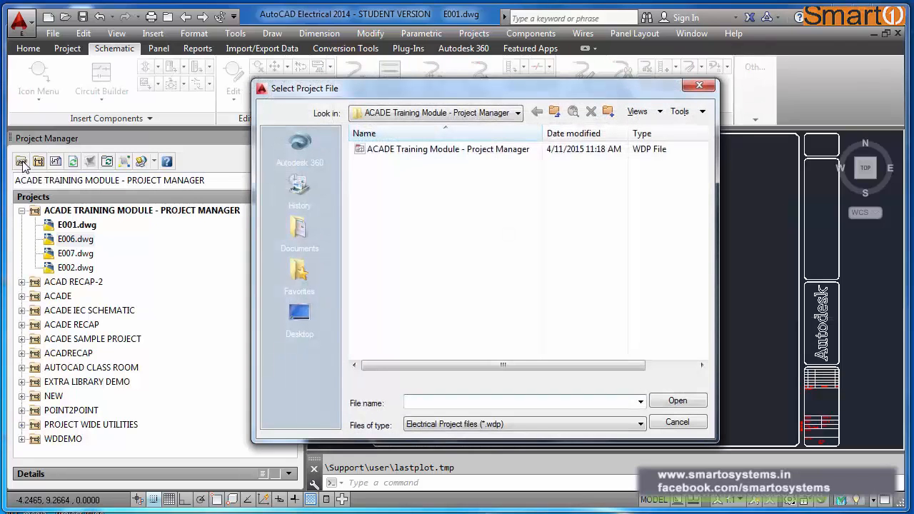
{"action": "left_click", "coordinate": [555, 111]}
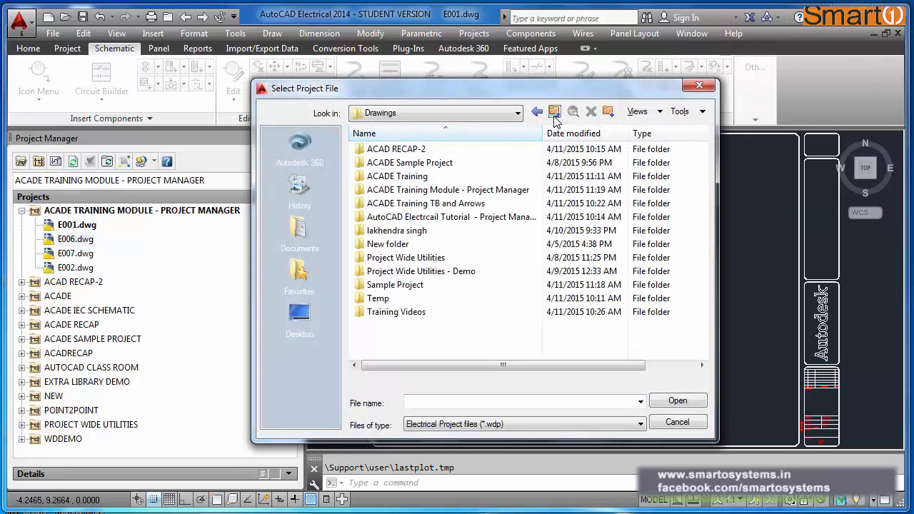
{"action": "double_click", "coordinate": [408, 178]}
{"action": "left_click", "coordinate": [409, 151]}
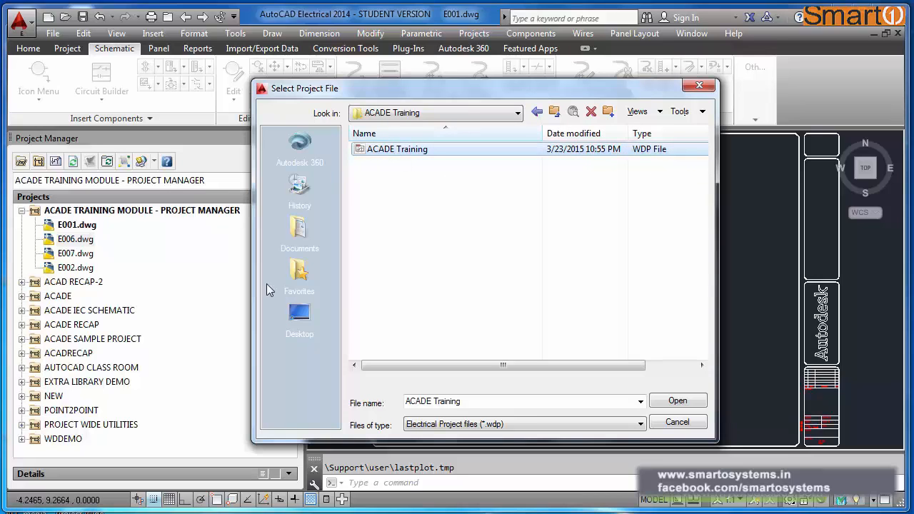
{"action": "left_click", "coordinate": [676, 423]}
{"action": "left_click", "coordinate": [22, 211]}
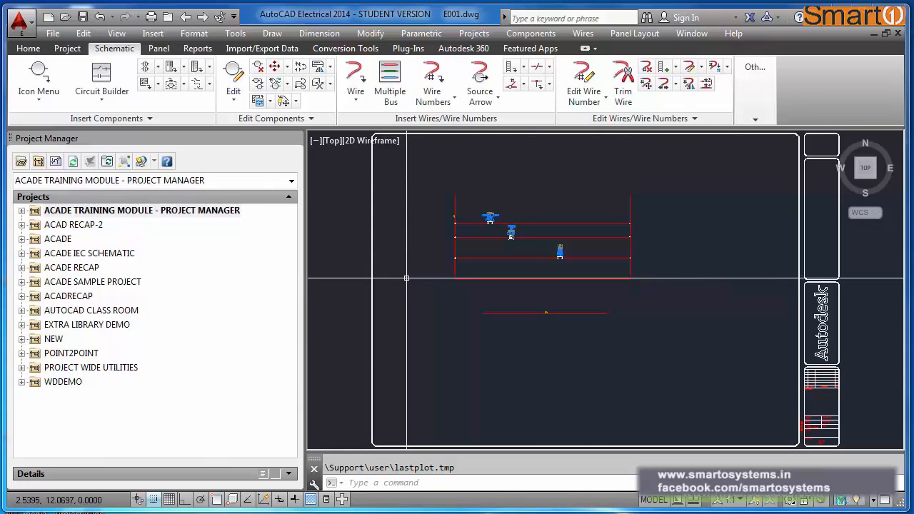
Step: Open the project file "ACADE Training Module - Project Manager" and expand its drawing list
{"action": "left_click", "coordinate": [22, 163]}
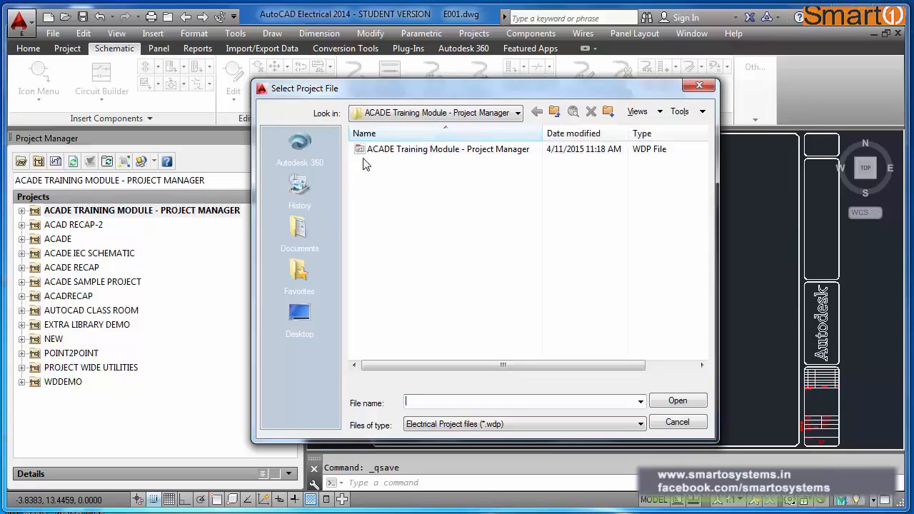
{"action": "left_click", "coordinate": [391, 150]}
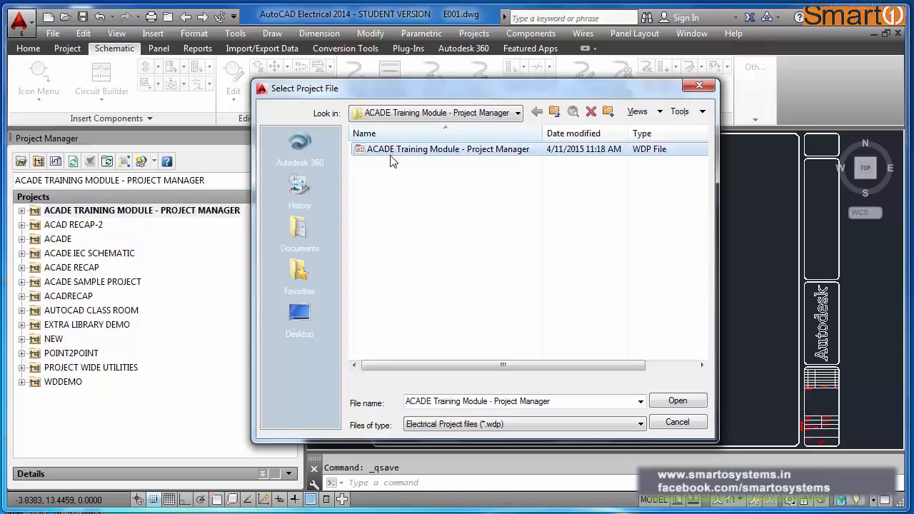
{"action": "left_click", "coordinate": [670, 401]}
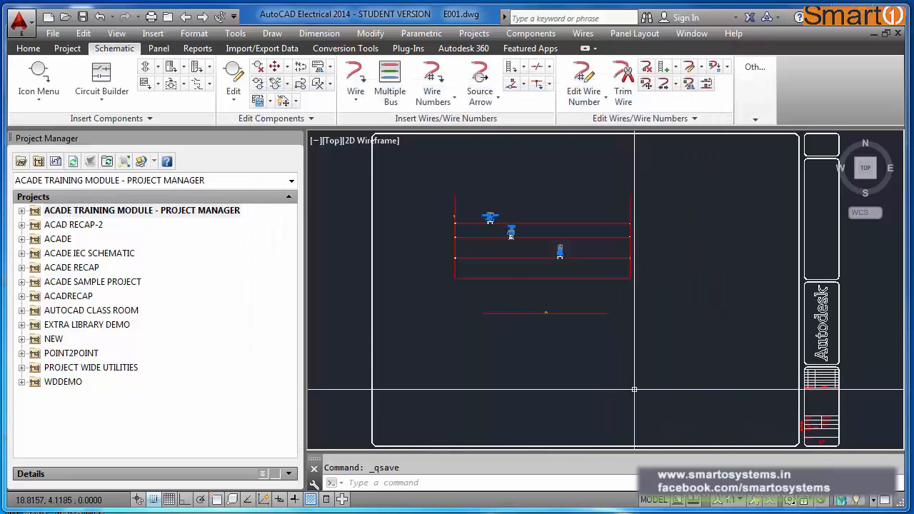
{"action": "left_click", "coordinate": [22, 211]}
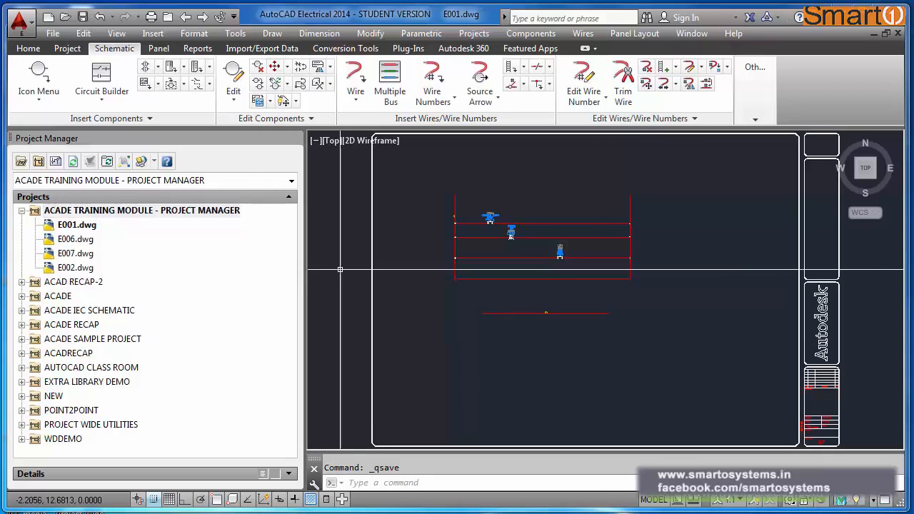